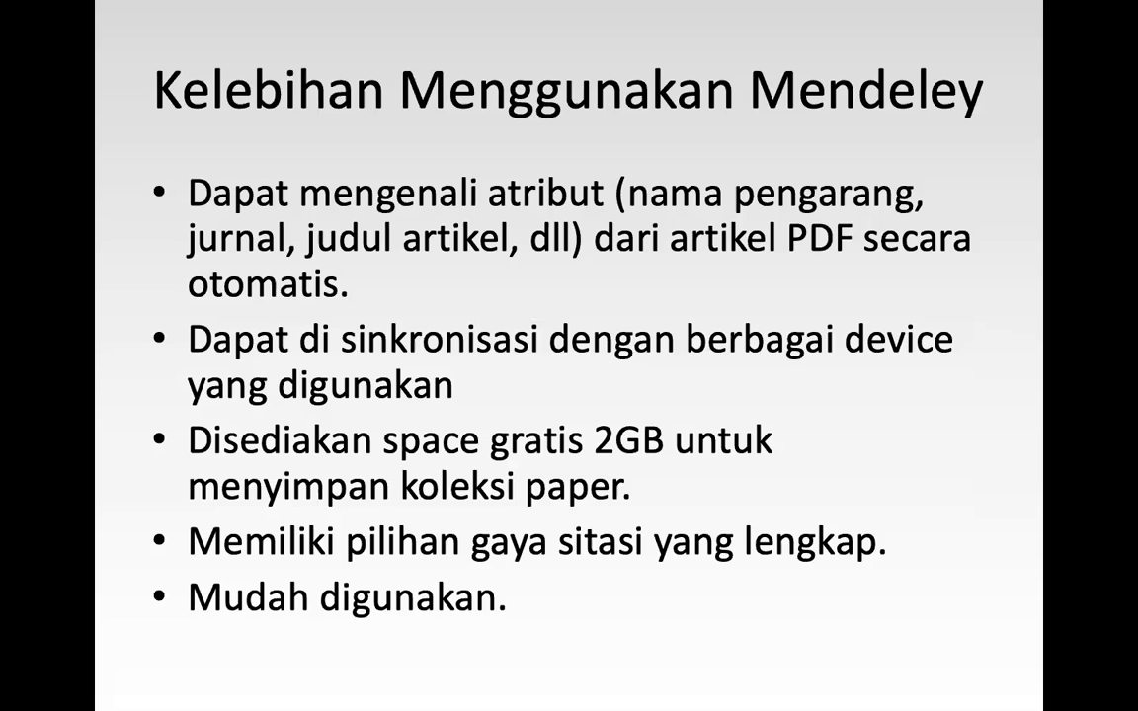
{"action": "key", "text": "Right"}
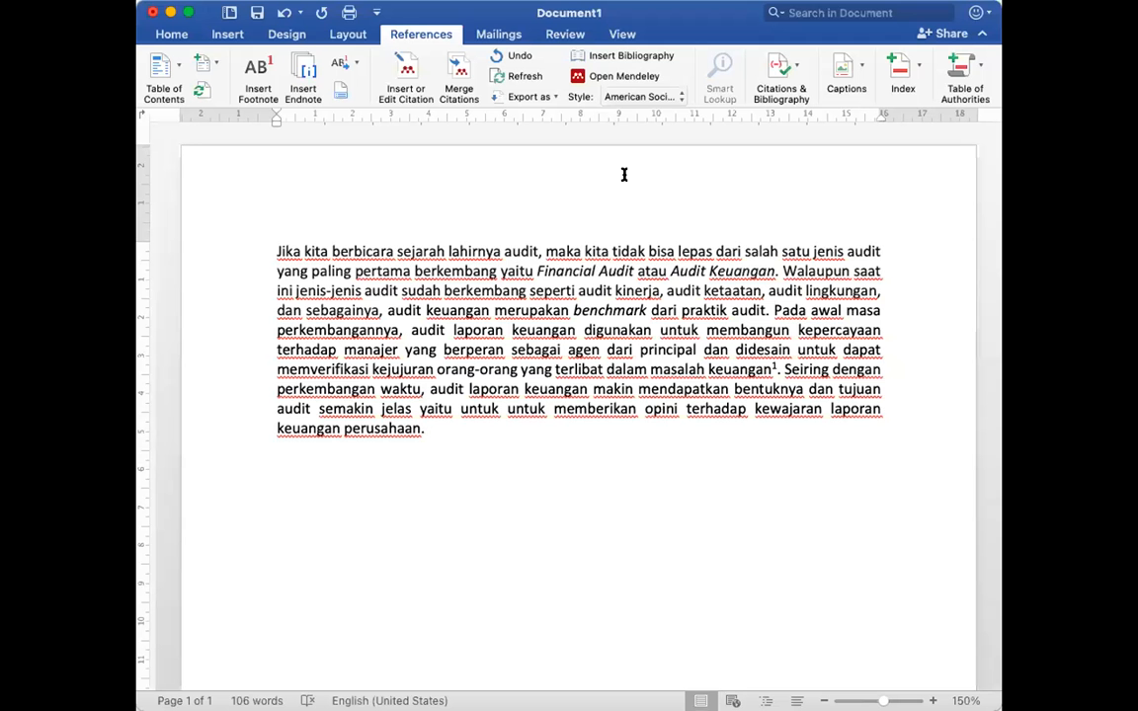
{"action": "left_click", "coordinate": [169, 36]}
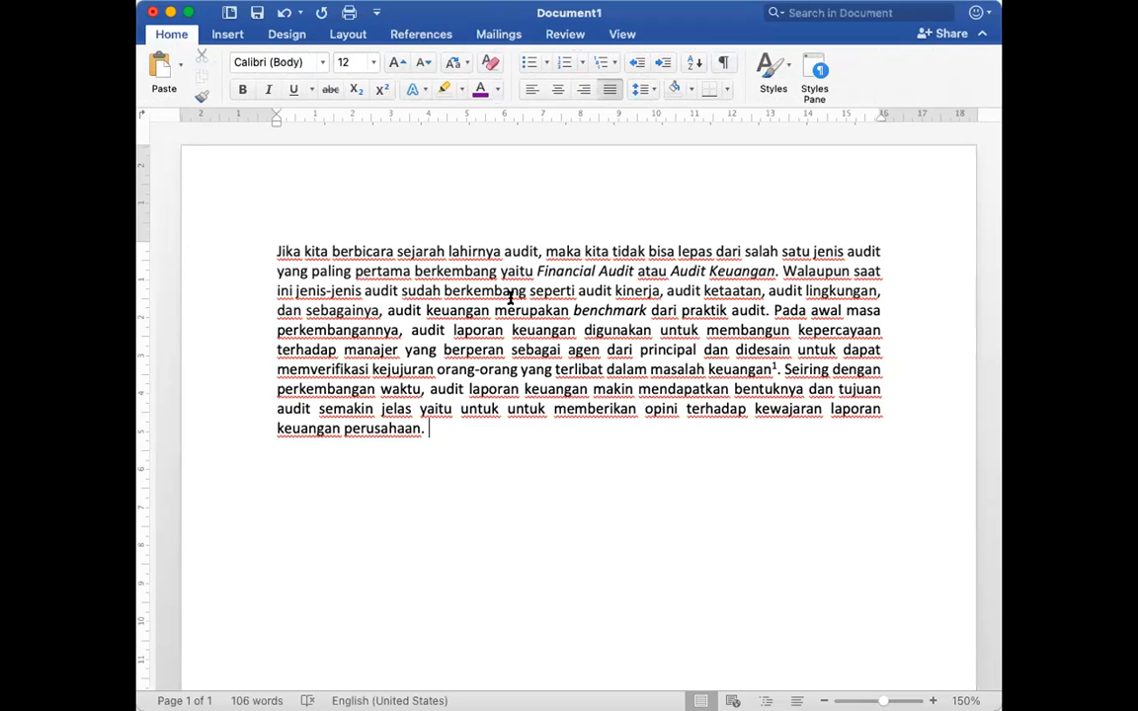
{"action": "left_click", "coordinate": [275, 247]}
{"action": "left_click", "coordinate": [395, 35]}
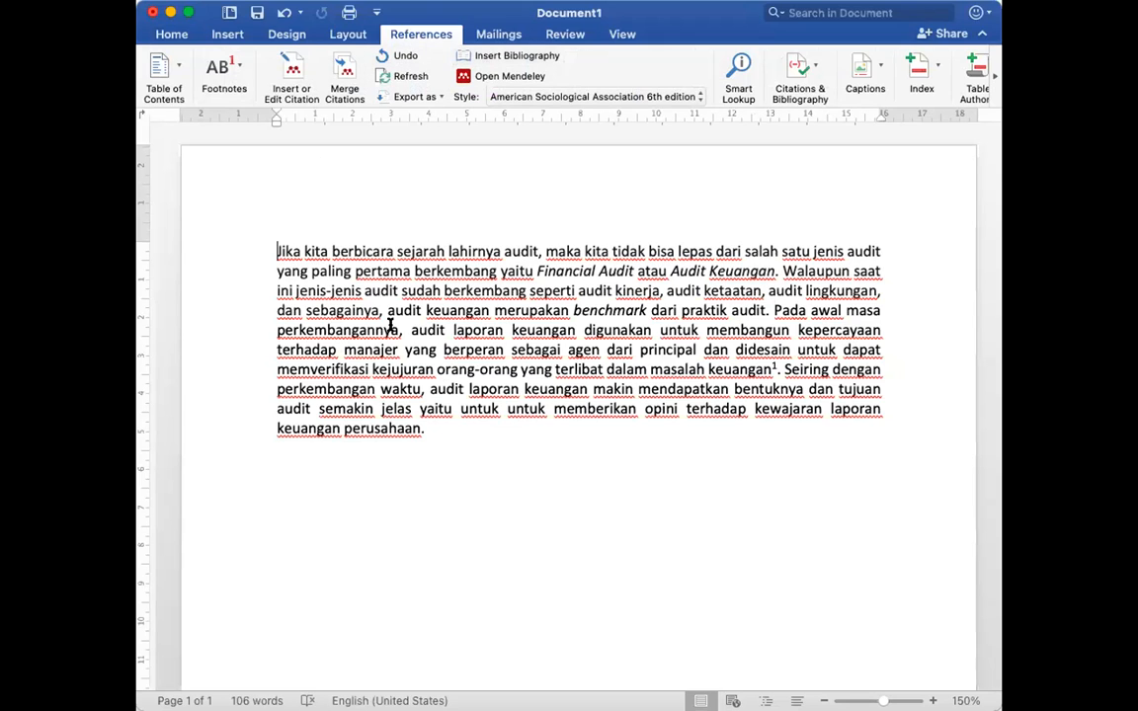
Step: Add the heading "DAFTAR PUSTAKA" on its own line below the paragraph, followed by an empty line
{"action": "left_click", "coordinate": [498, 441]}
{"action": "key", "text": "Return"}
{"action": "type", "text": "DAFTAR PUSTAKA"}
{"action": "key", "text": "Return"}
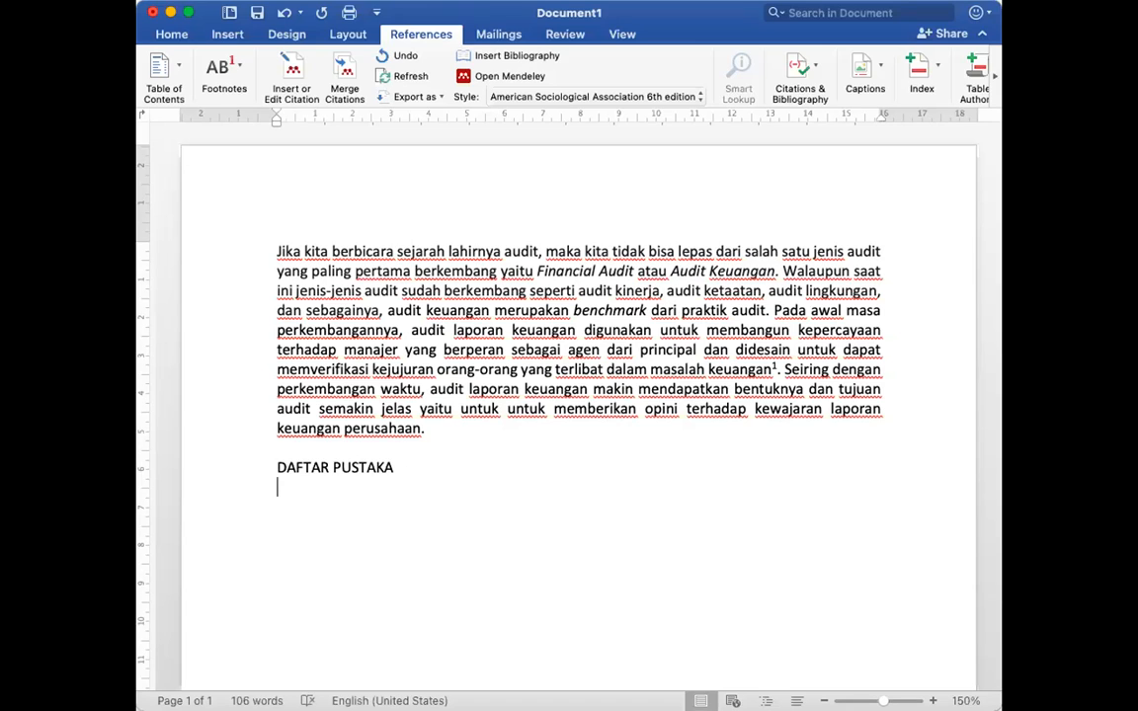
Step: Insert the 1990 Mendeley citation for "Factors Associated with the Incidence of Reduced Audit Quality Behaviors" at the end of the paragraph's last line
{"action": "left_click", "coordinate": [814, 67]}
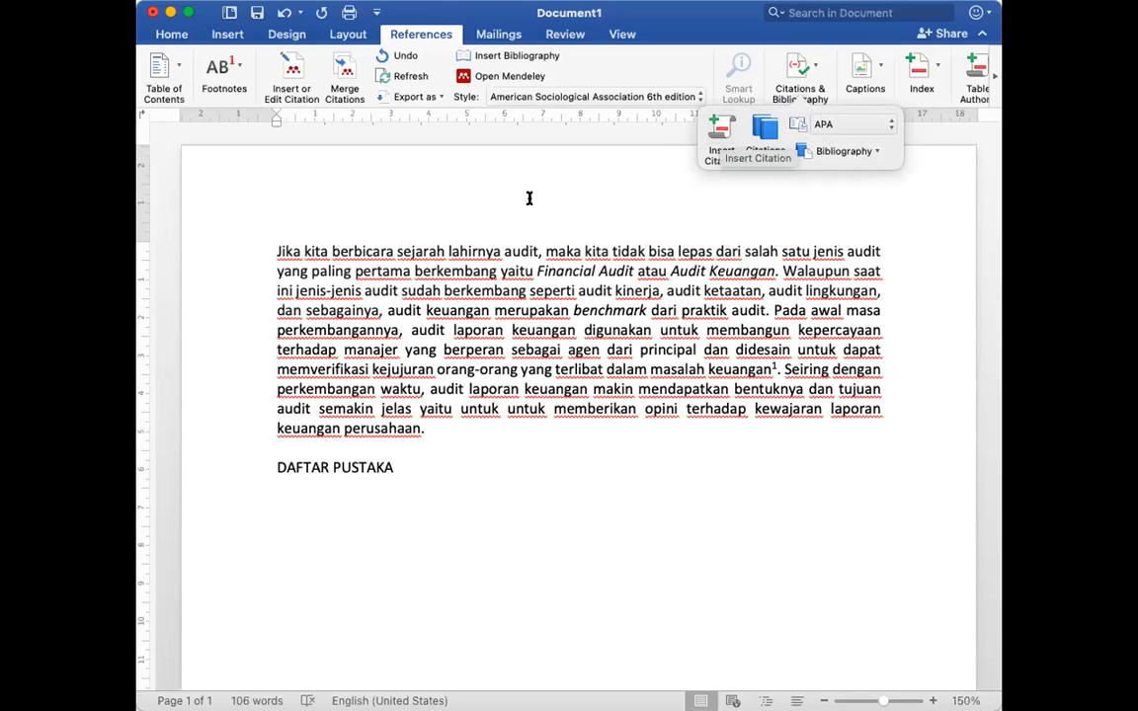
{"action": "left_click", "coordinate": [356, 444]}
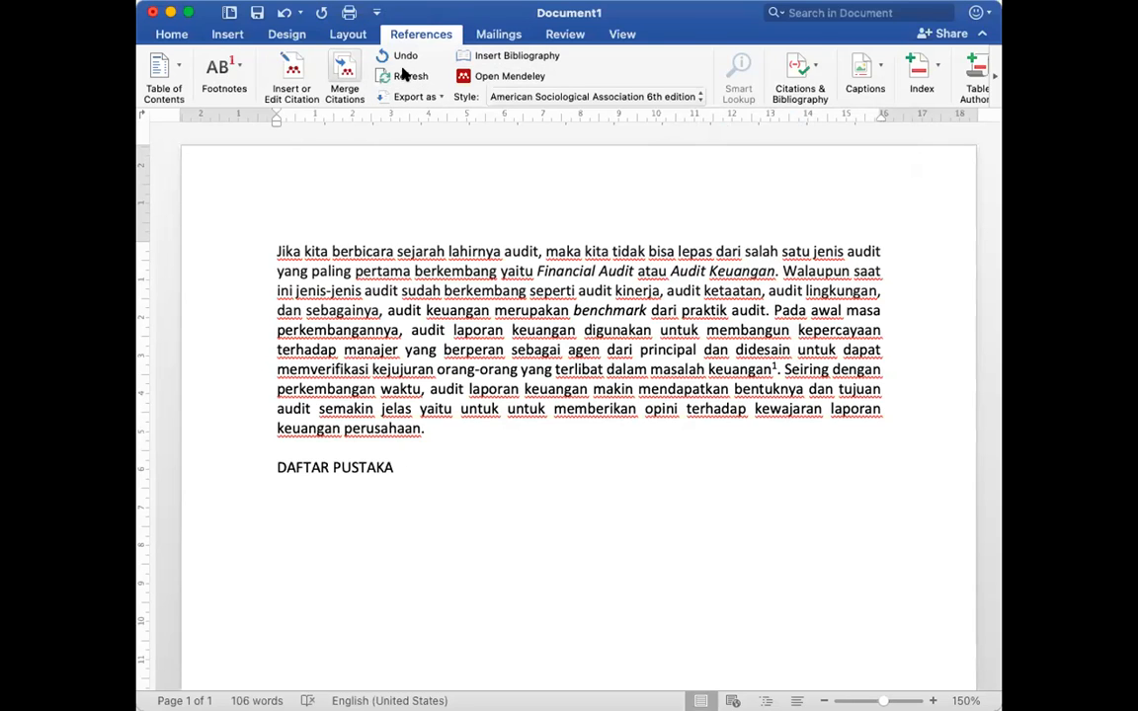
{"action": "left_click", "coordinate": [293, 74]}
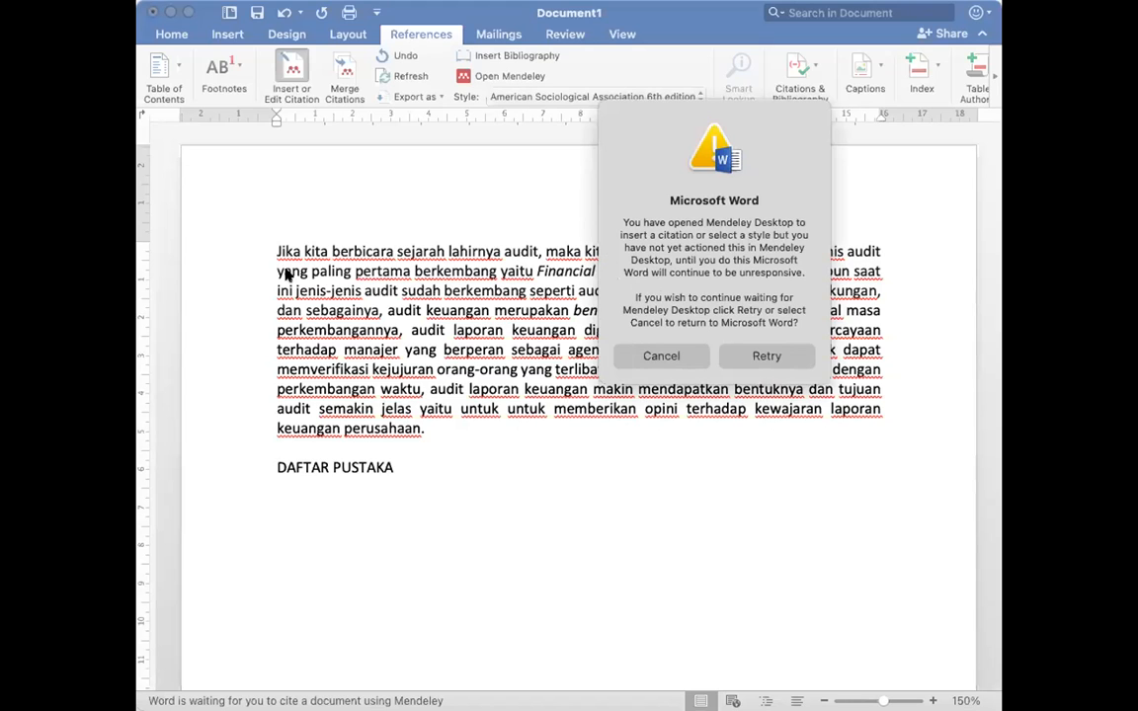
{"action": "left_click", "coordinate": [212, 222]}
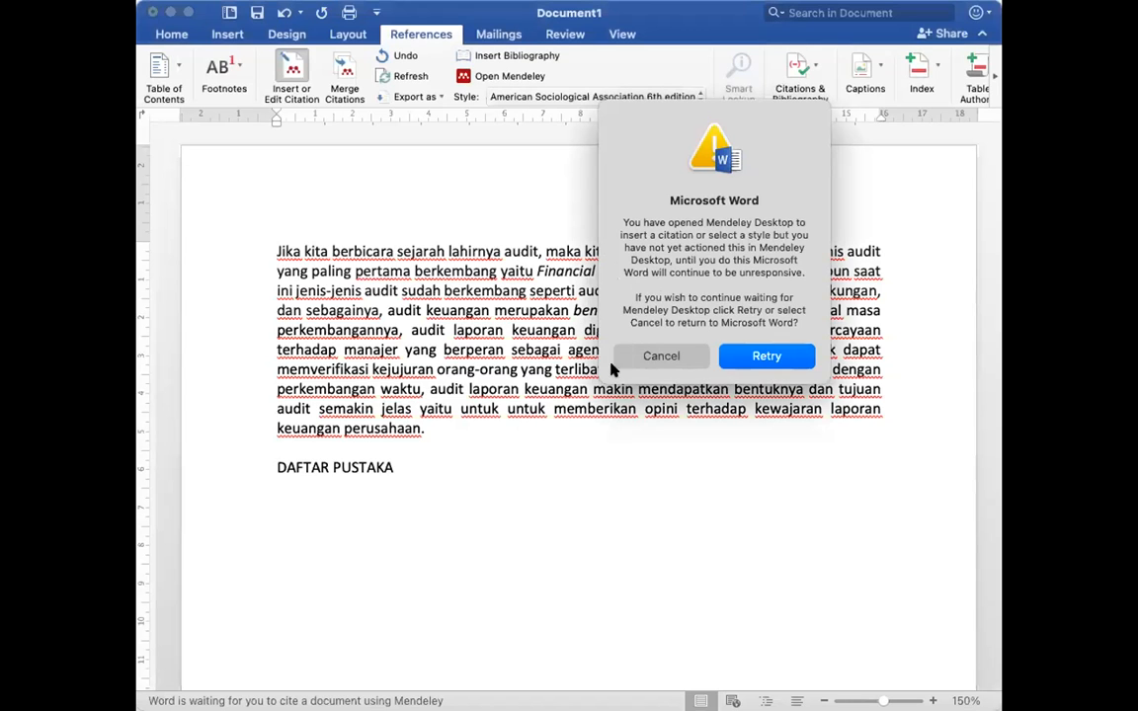
{"action": "left_click", "coordinate": [755, 360]}
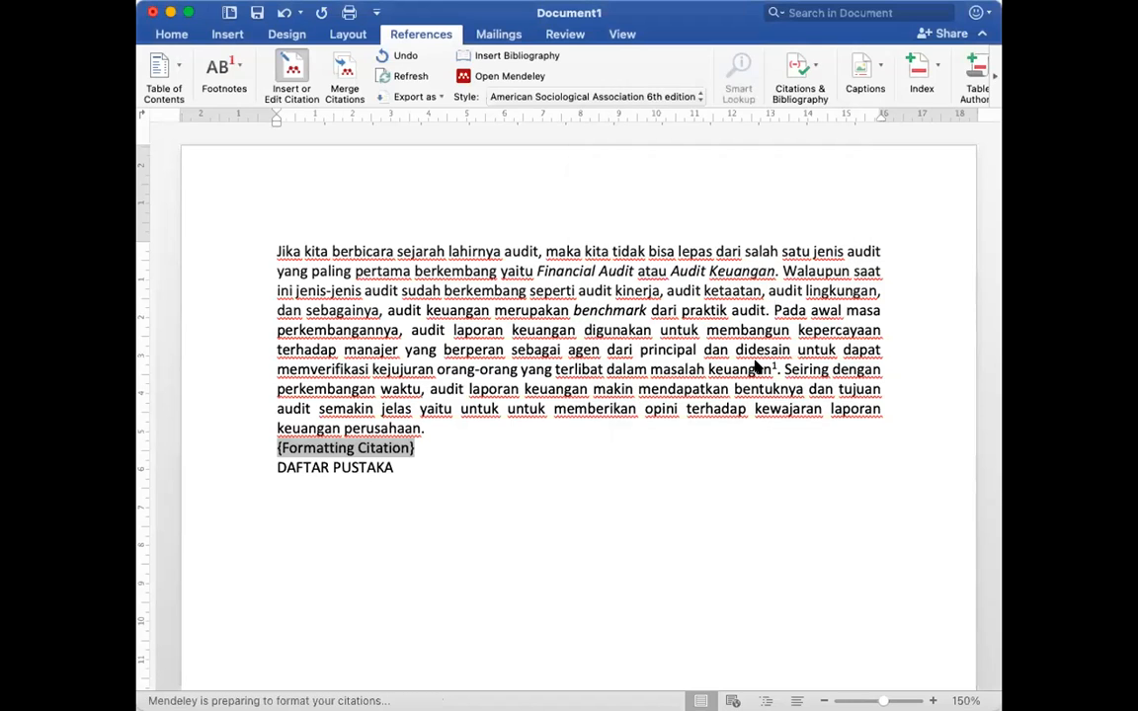
{"action": "left_click", "coordinate": [272, 448]}
{"action": "key", "text": "BackSpace"}
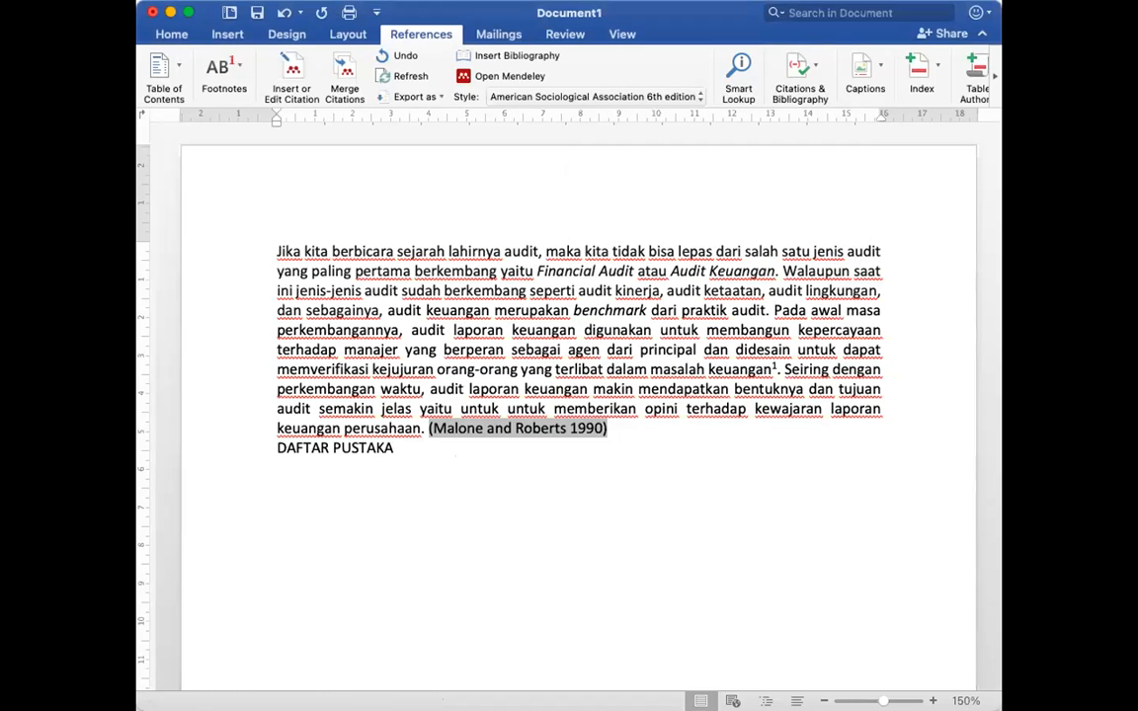
Step: Add three line breaks between the paragraph and the "DAFTAR PUSTAKA" heading
{"action": "left_click", "coordinate": [275, 447]}
{"action": "key", "text": "Return"}
{"action": "key", "text": "Return"}
{"action": "key", "text": "Return"}
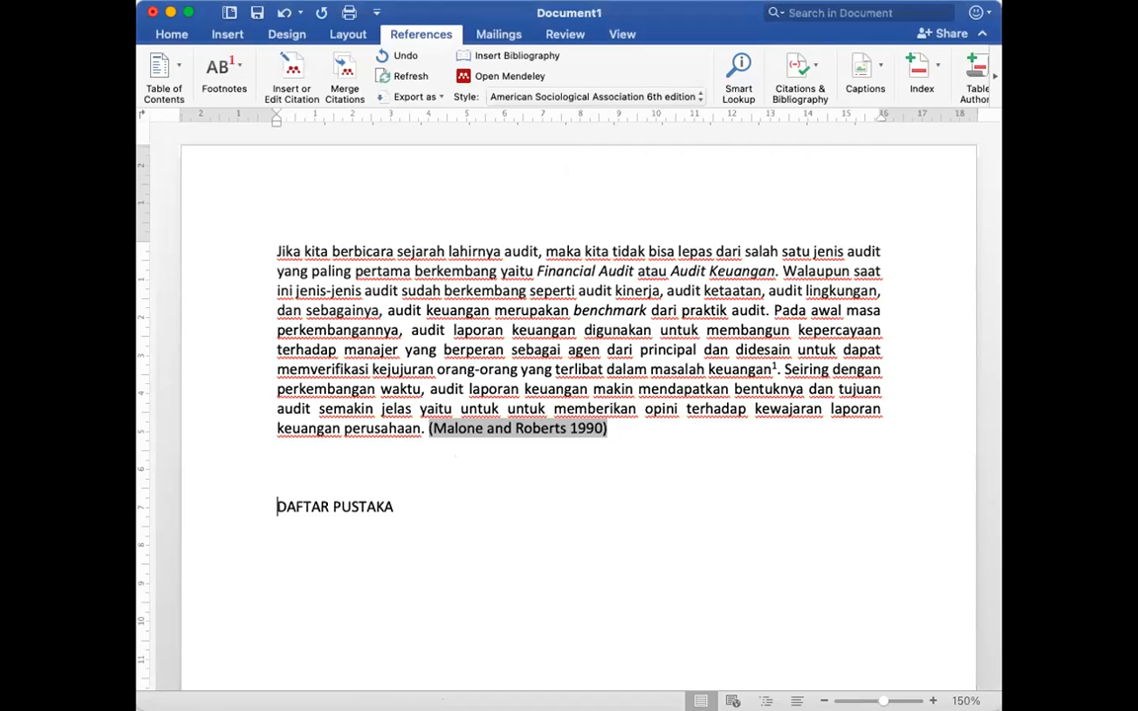
Step: Move the period after "keuangan perusahaan" so that it follows the 1990 citation
{"action": "left_click", "coordinate": [424, 428]}
{"action": "key", "text": "BackSpace"}
{"action": "left_click", "coordinate": [615, 428]}
{"action": "type", "text": "."}
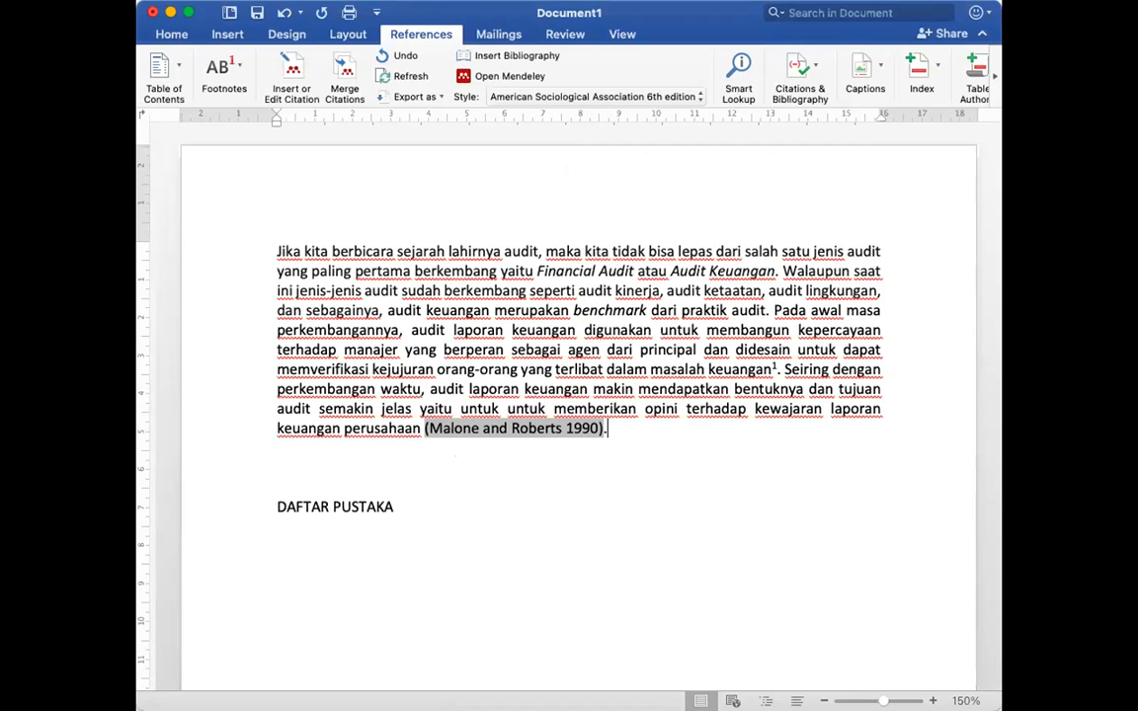
Step: Insert the Mendeley bibliography below the "DAFTAR PUSTAKA" heading
{"action": "key", "text": "super+Tab"}
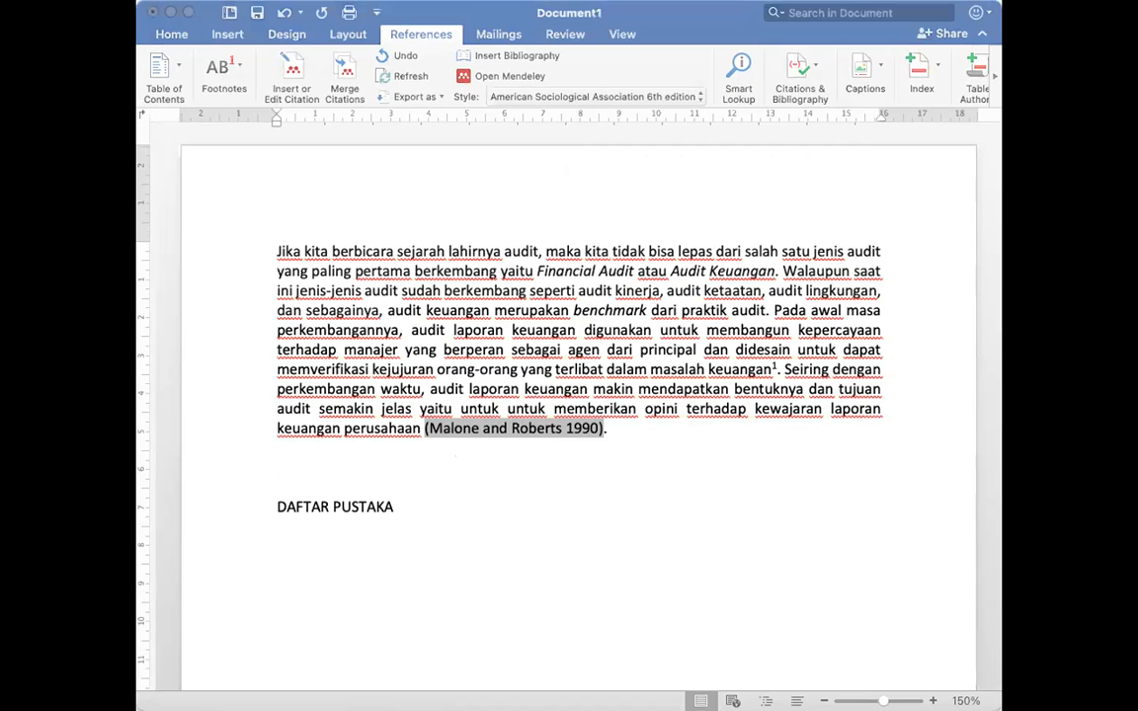
{"action": "left_click", "coordinate": [195, 239]}
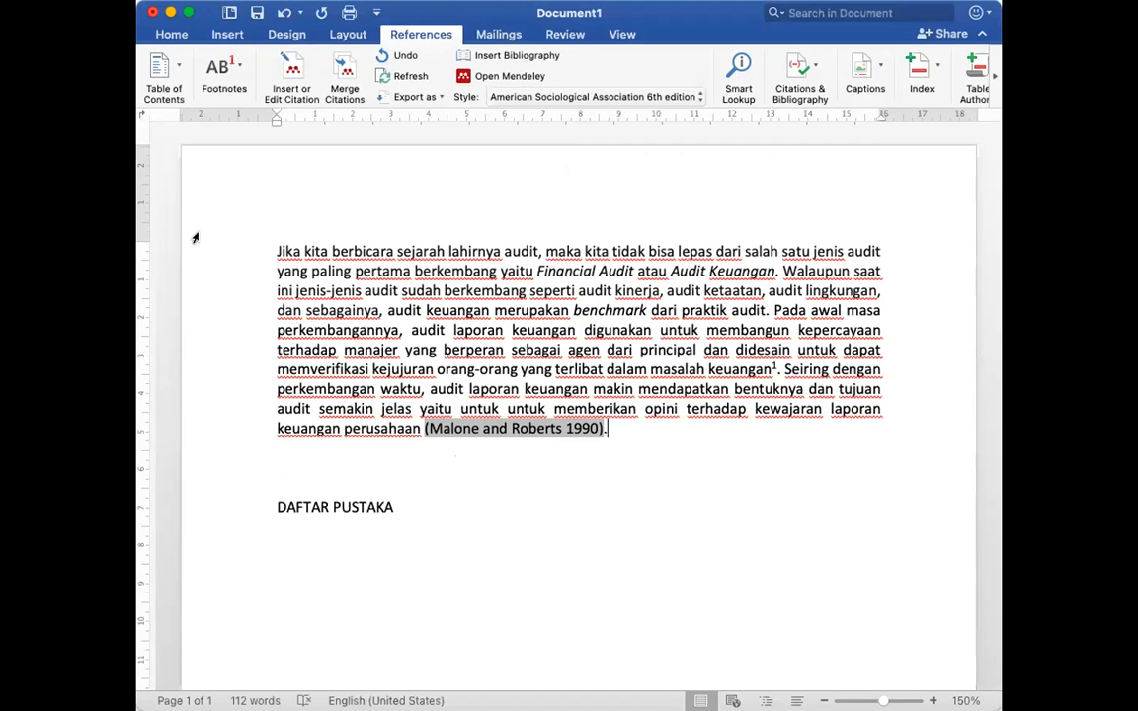
{"action": "left_click", "coordinate": [317, 543]}
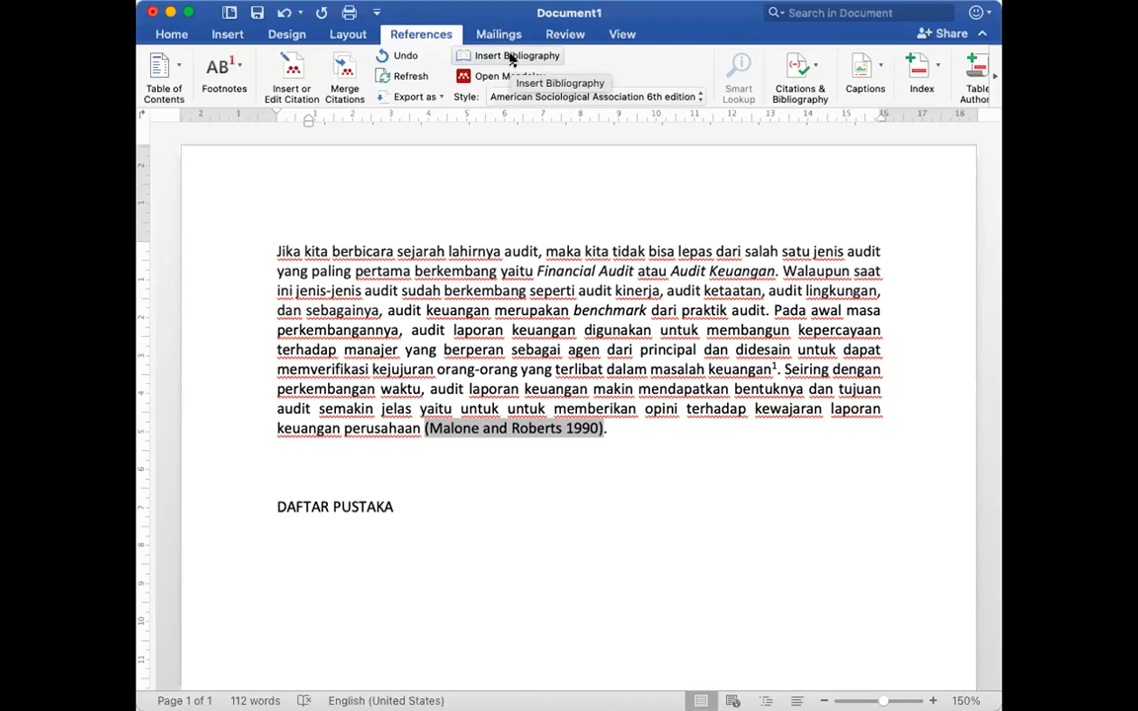
{"action": "left_click", "coordinate": [511, 58]}
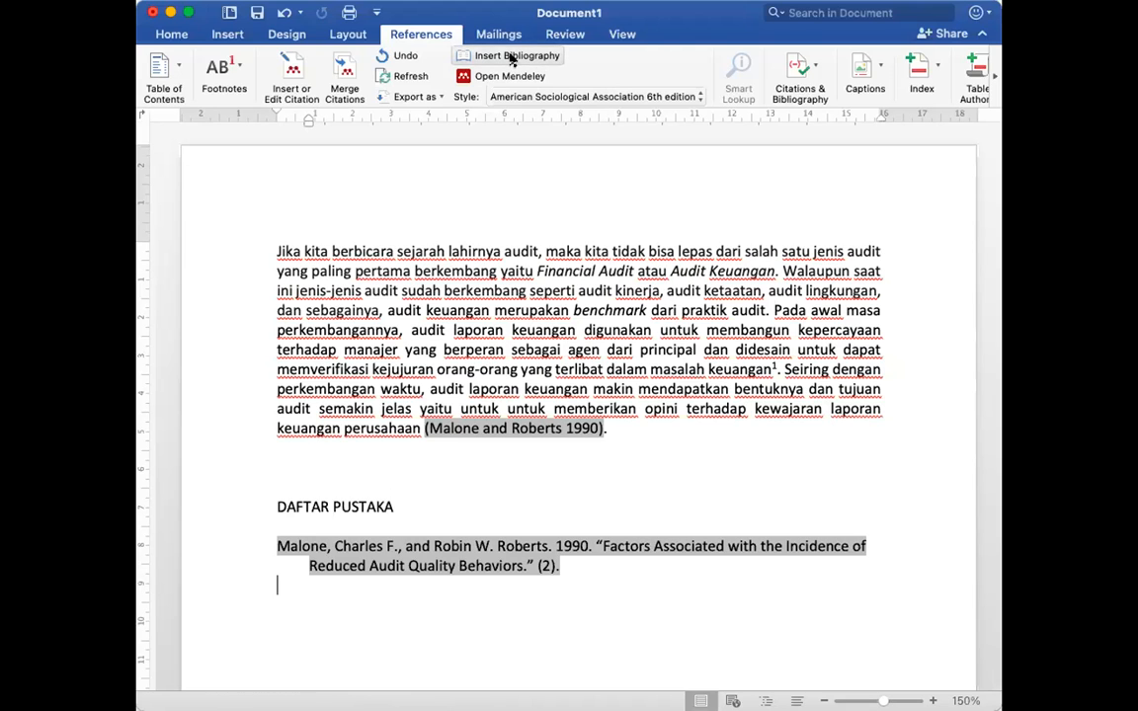
{"action": "right_click", "coordinate": [459, 541]}
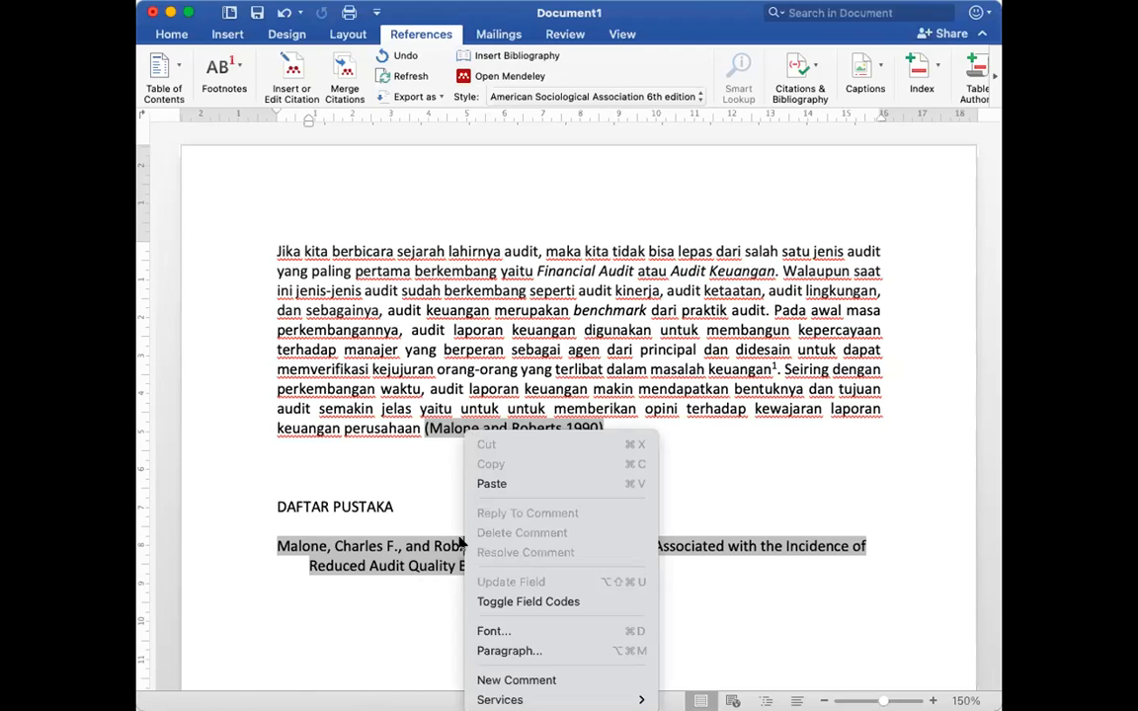
{"action": "left_click", "coordinate": [352, 474]}
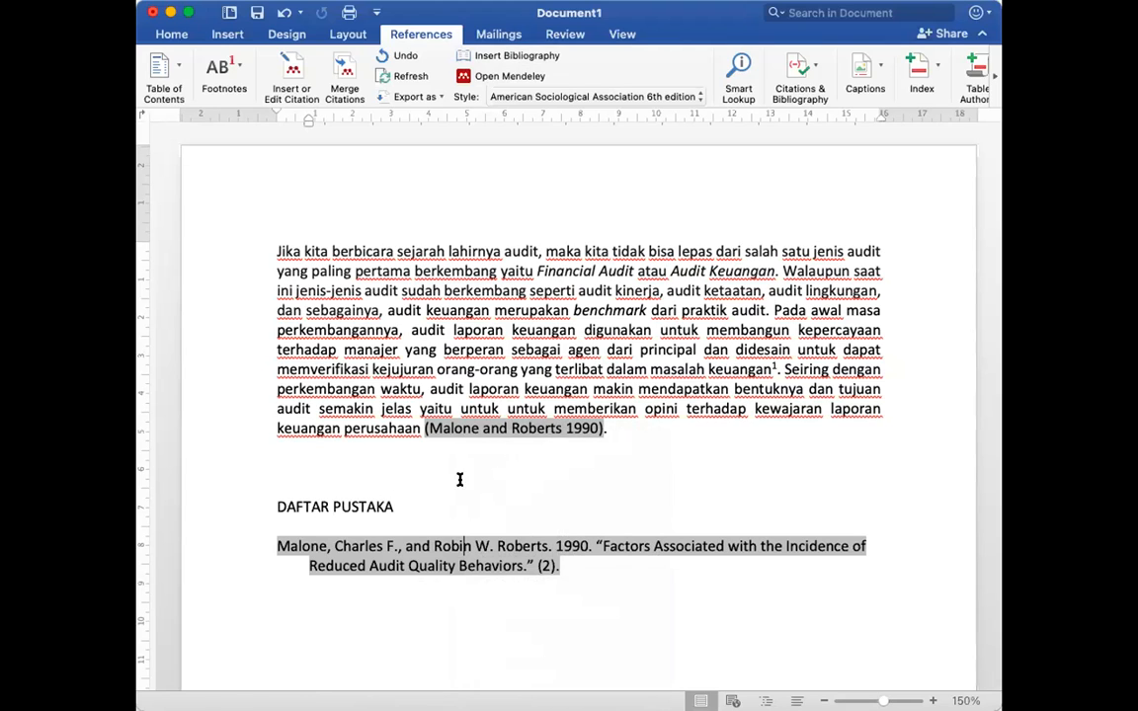
{"action": "left_click", "coordinate": [612, 429]}
Step: Insert the 2015 Mendeley citation for "Ranking Corporate Governance of Australia's Top Companies: A Decade On" after "praktik audit" and delete the period before it
{"action": "left_click_drag", "start_coordinate": [768, 310], "coordinate": [286, 247]}
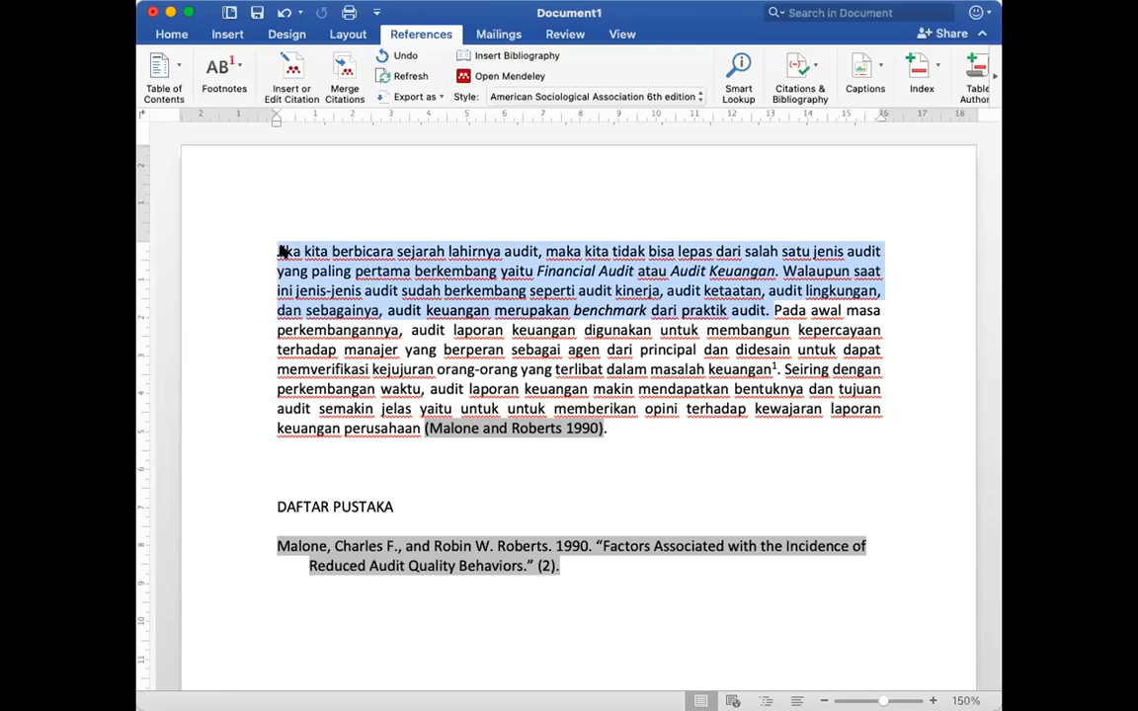
{"action": "left_click", "coordinate": [769, 311]}
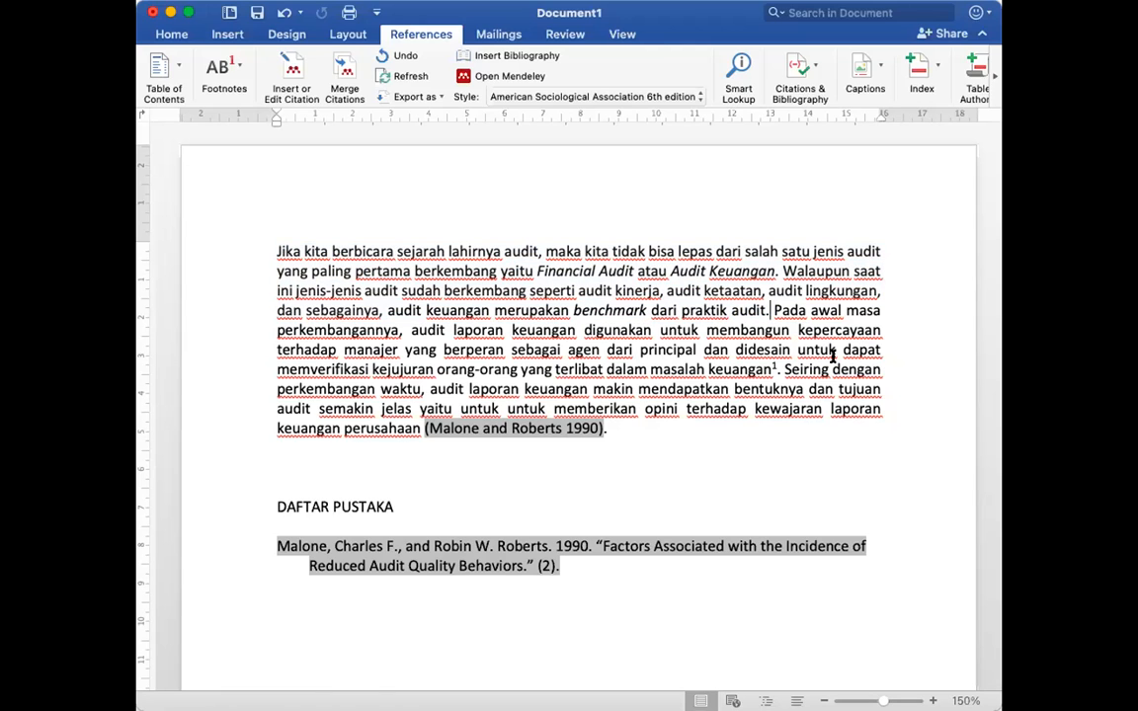
{"action": "left_click", "coordinate": [292, 71]}
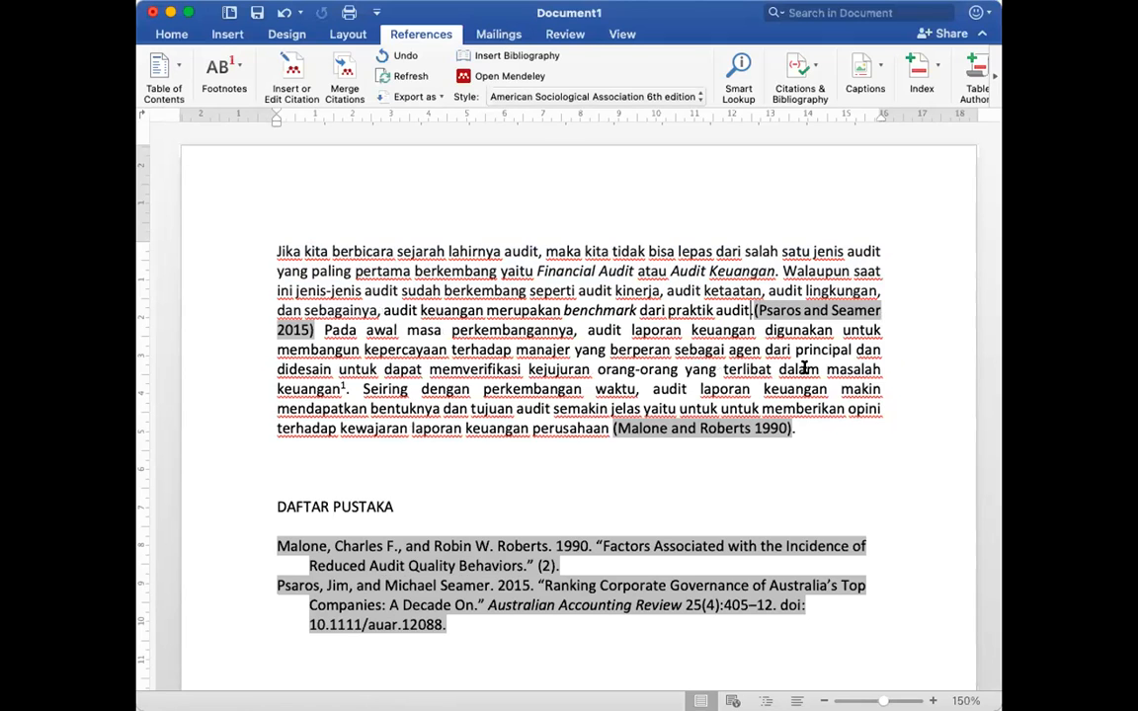
{"action": "key", "text": "BackSpace"}
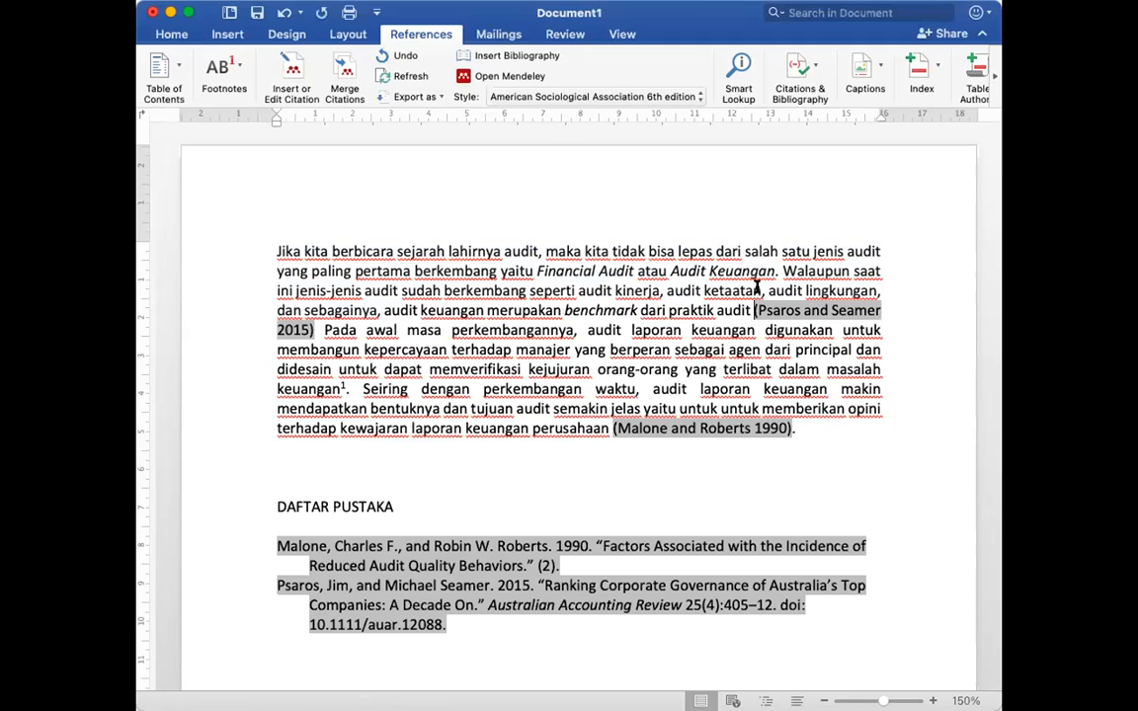
Step: Add a second paragraph above the heading, repeating the first paragraph's last sentence from "Seiring dengan perkembangan waktu" through "laporan keuangan perusahaan" without its citation
{"action": "left_click_drag", "start_coordinate": [754, 310], "coordinate": [286, 246]}
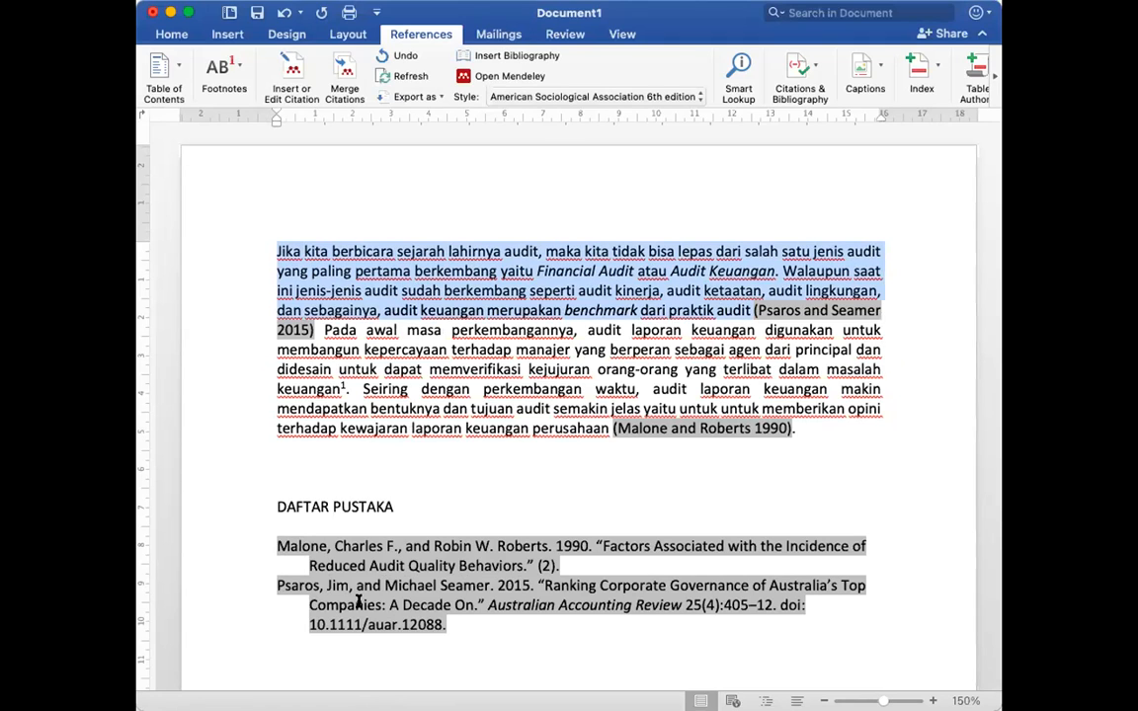
{"action": "left_click", "coordinate": [804, 429]}
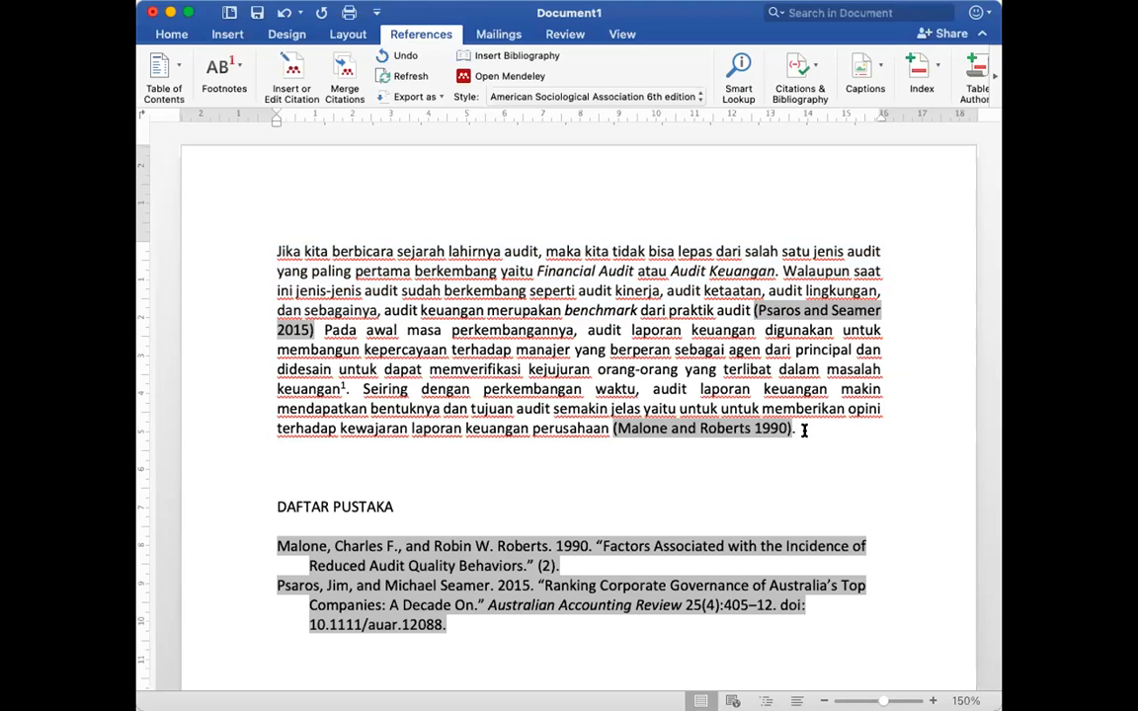
{"action": "key", "text": "Return"}
{"action": "key", "text": "Return"}
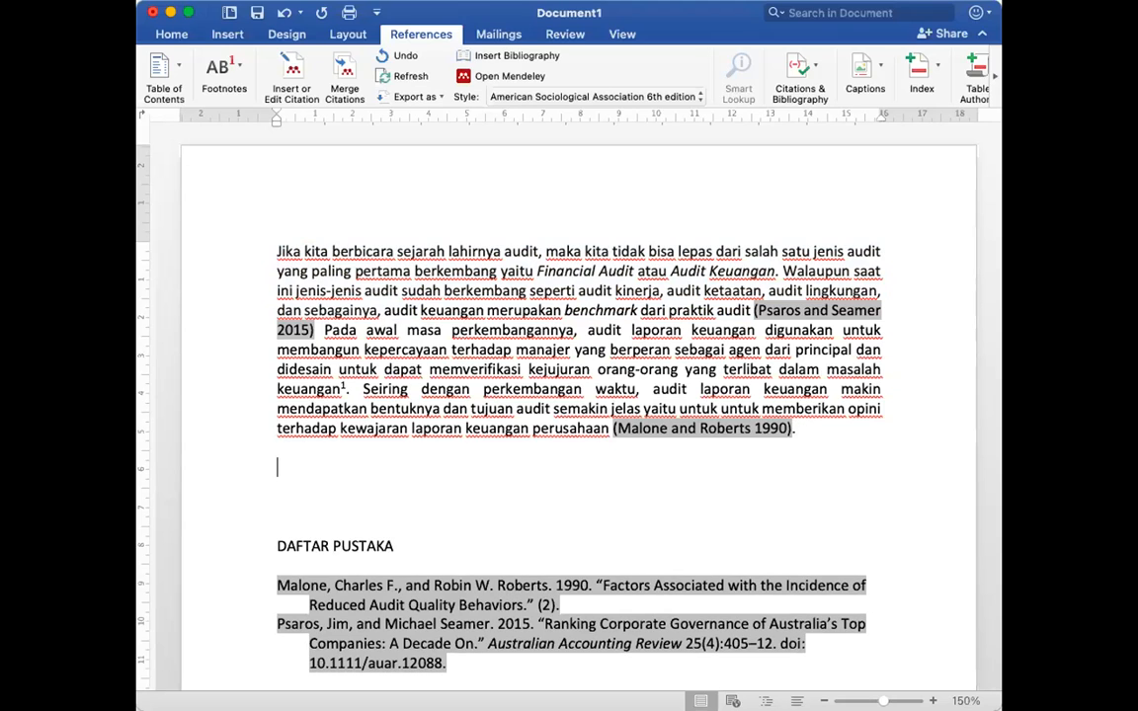
{"action": "key", "text": "super+Tab"}
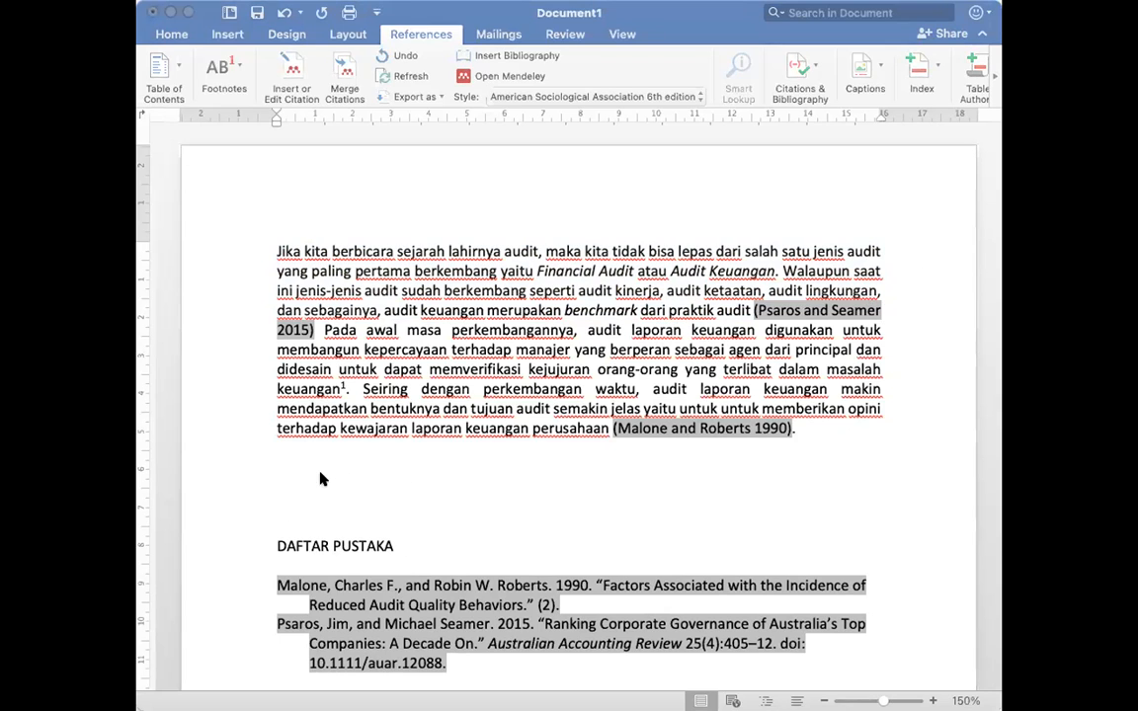
{"action": "left_click", "coordinate": [375, 475]}
{"action": "type", "text": "Seiring dengan perkembangan waktu, audit laporan keuangan makin mendapatkan bentuknya dan tujuan audit semakin jelas yaitu untuk untuk memberikan opini terhadap kewajaran laporan keuangan perusahaan"}
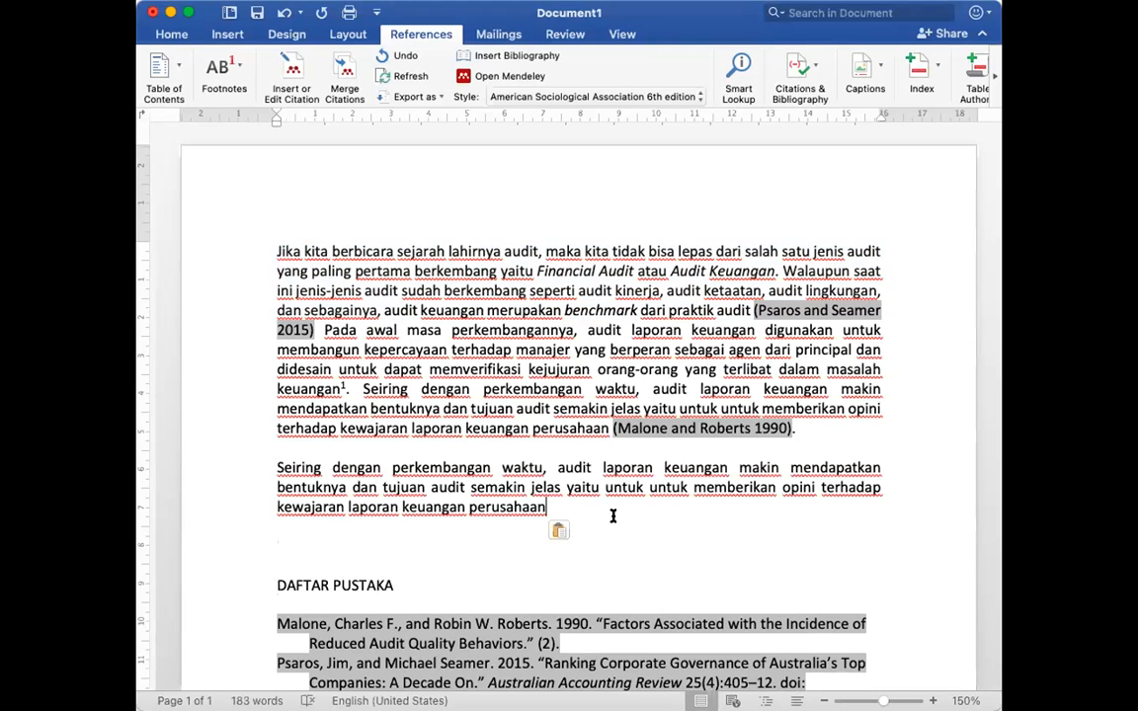
Step: Open the Mendeley library from the document with the insertion point after the second paragraph, and choose to keep waiting for Mendeley
{"action": "left_click", "coordinate": [488, 82]}
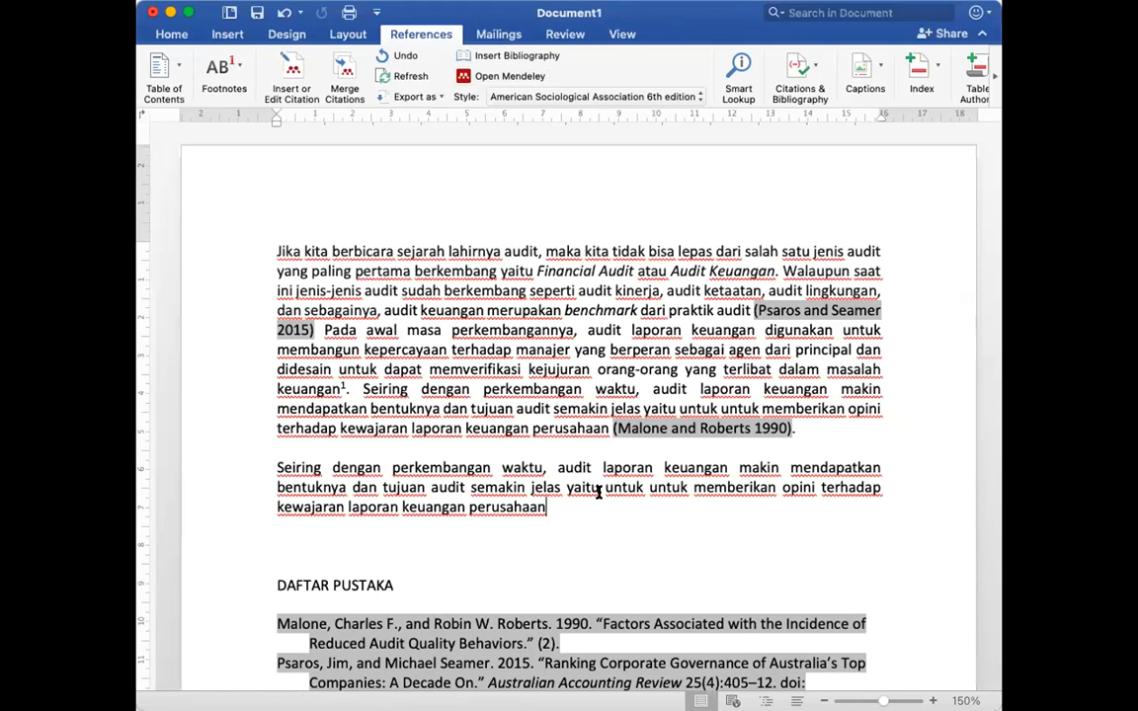
{"action": "left_click", "coordinate": [487, 79]}
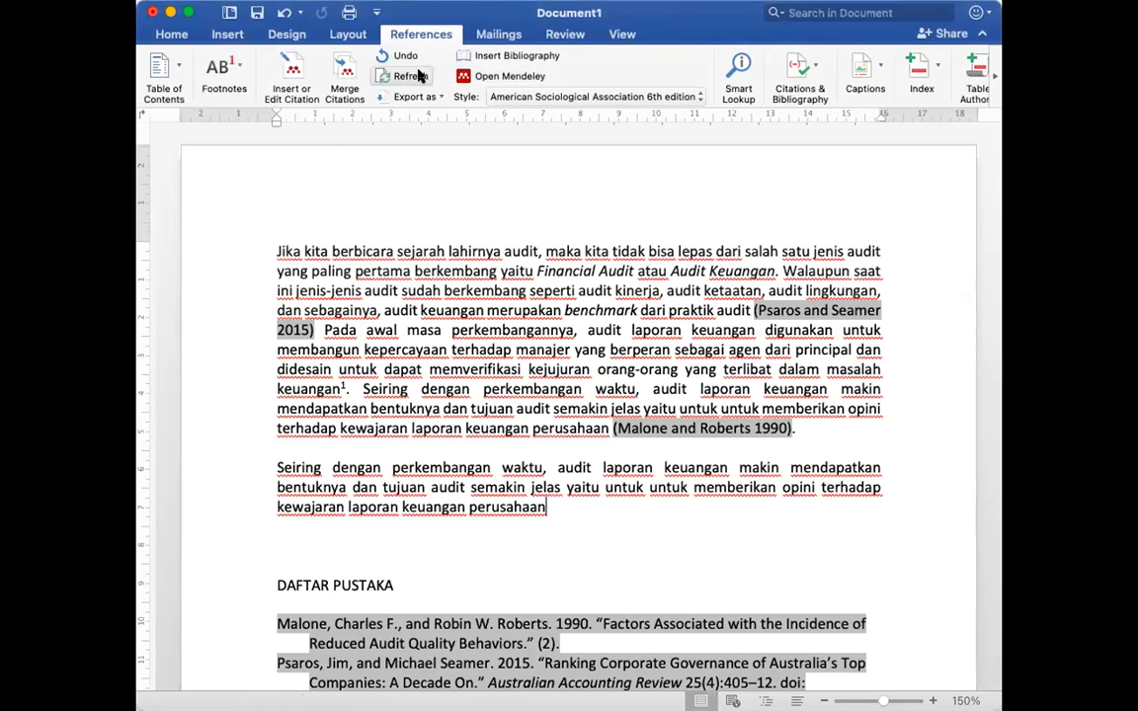
{"action": "left_click", "coordinate": [469, 76]}
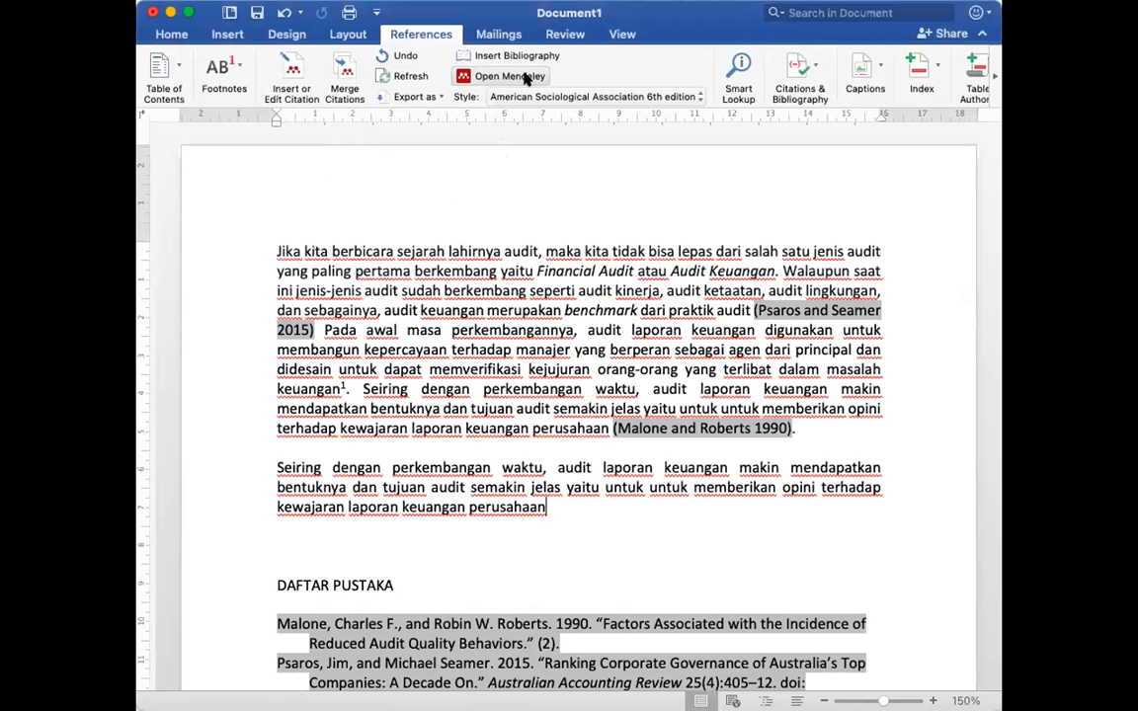
{"action": "left_click", "coordinate": [526, 77]}
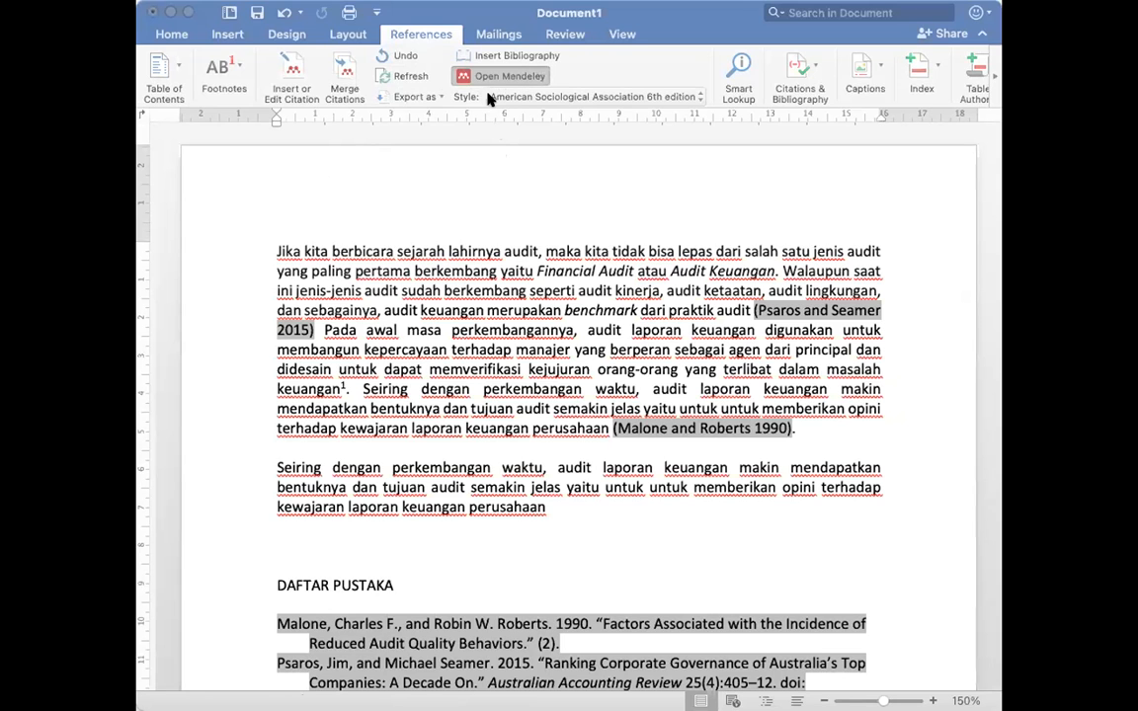
{"action": "left_click", "coordinate": [420, 232]}
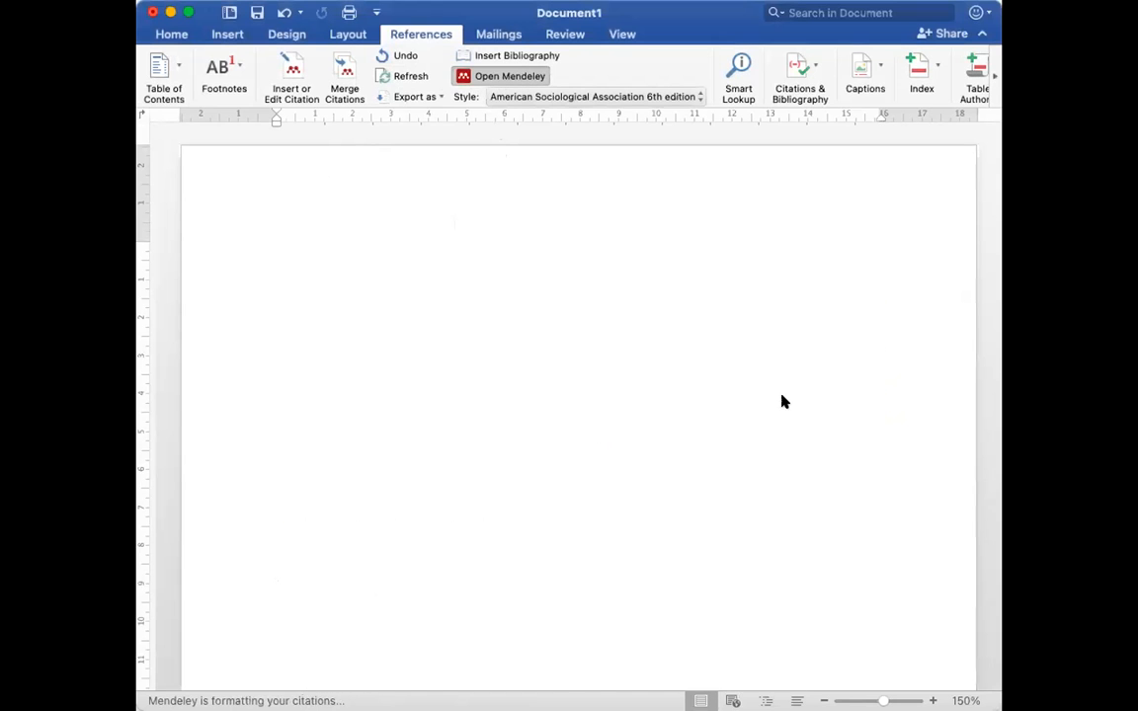
{"action": "left_click", "coordinate": [519, 81]}
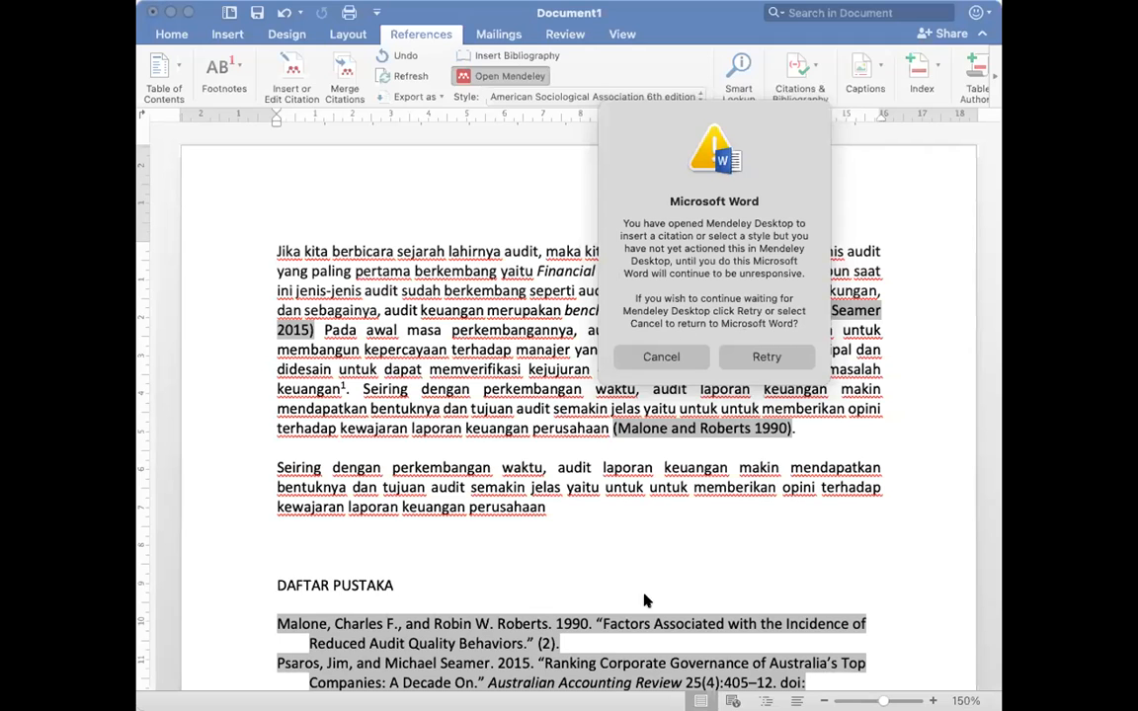
{"action": "left_click", "coordinate": [504, 699]}
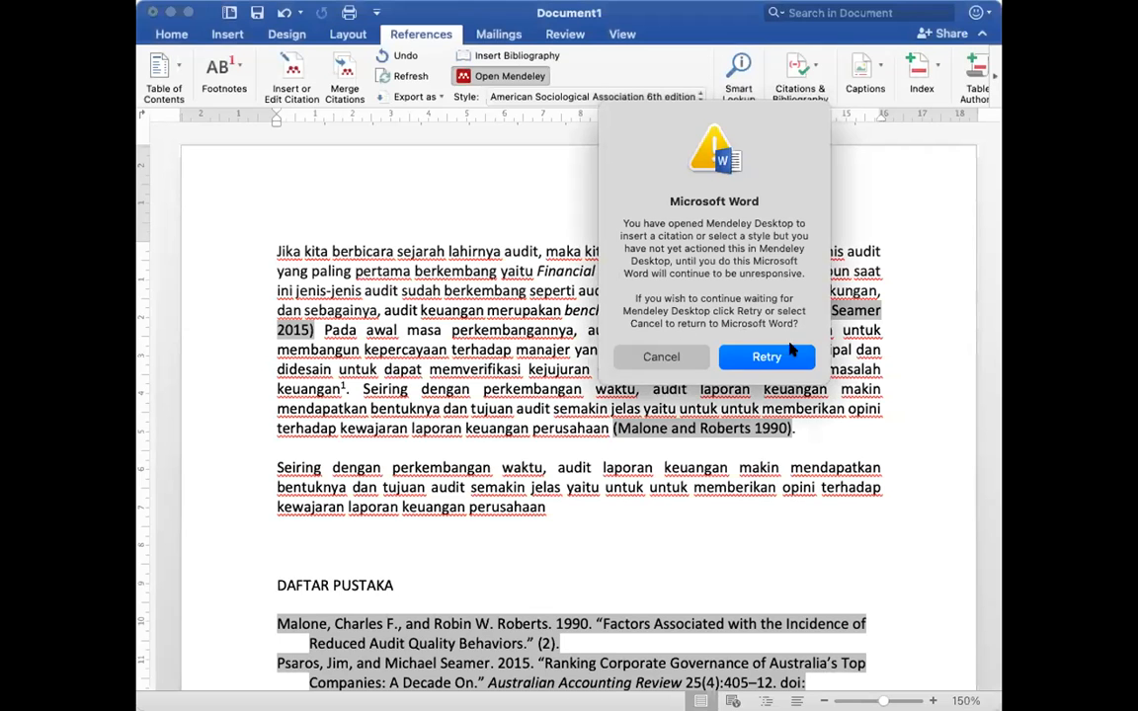
{"action": "left_click", "coordinate": [761, 357]}
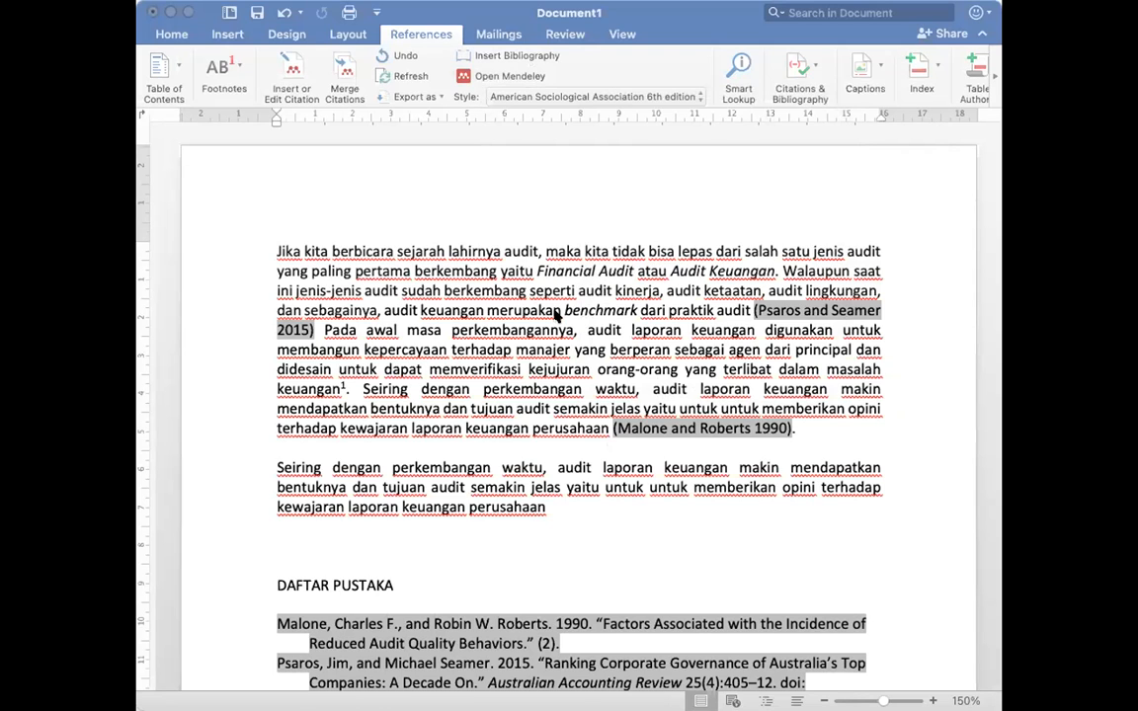
Step: Insert the 2019 Mendeley citation for "Investigating the Backstage of Audit Engagements: The Paradox of Team Diversity" at the end of the second paragraph
{"action": "left_click", "coordinate": [204, 285]}
{"action": "left_click", "coordinate": [631, 503]}
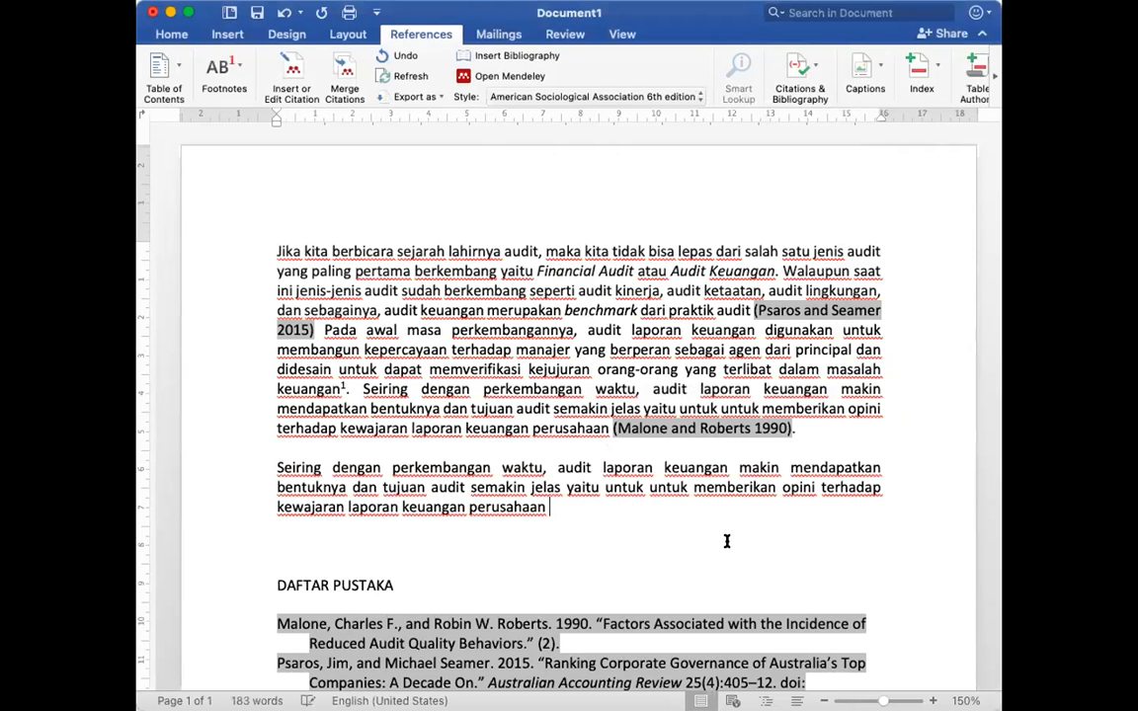
{"action": "left_click", "coordinate": [290, 67]}
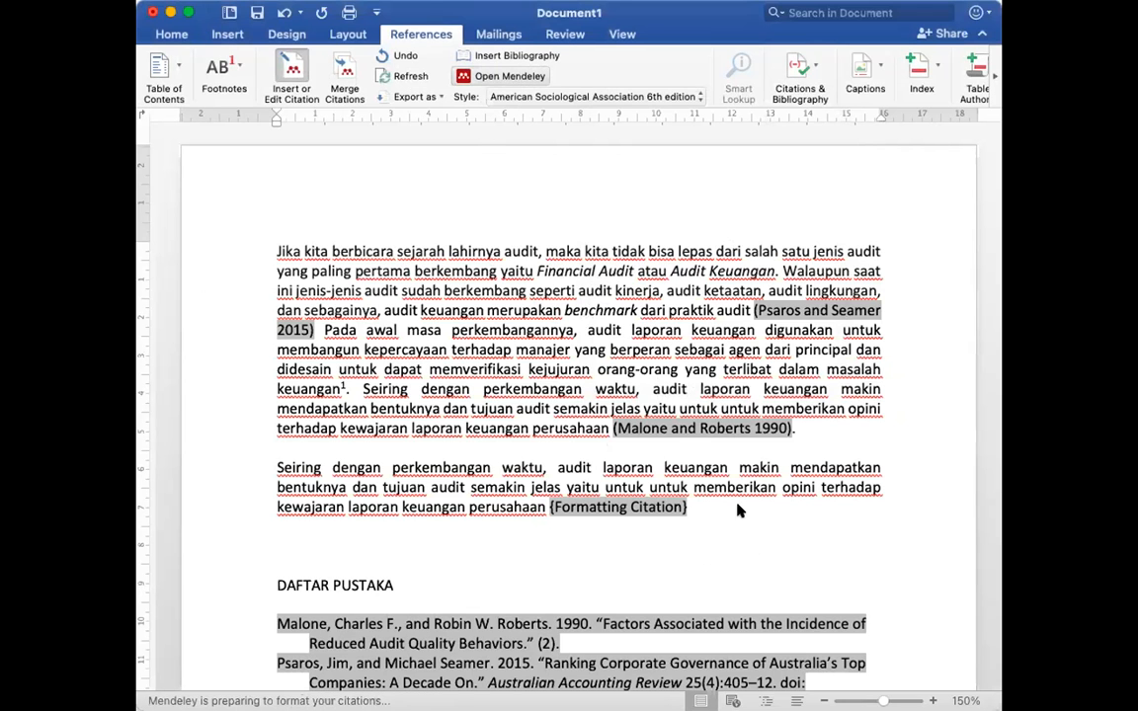
{"action": "scroll", "coordinate": [637, 538], "scroll_direction": "down", "scroll_amount": 3}
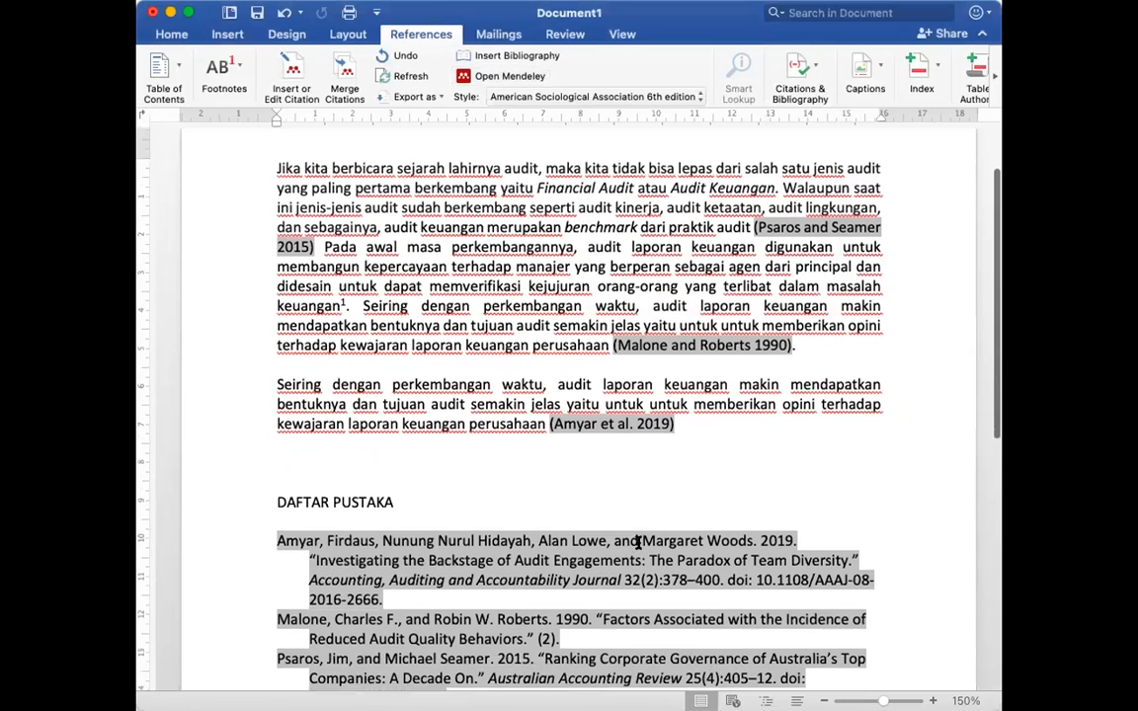
{"action": "left_click", "coordinate": [596, 378]}
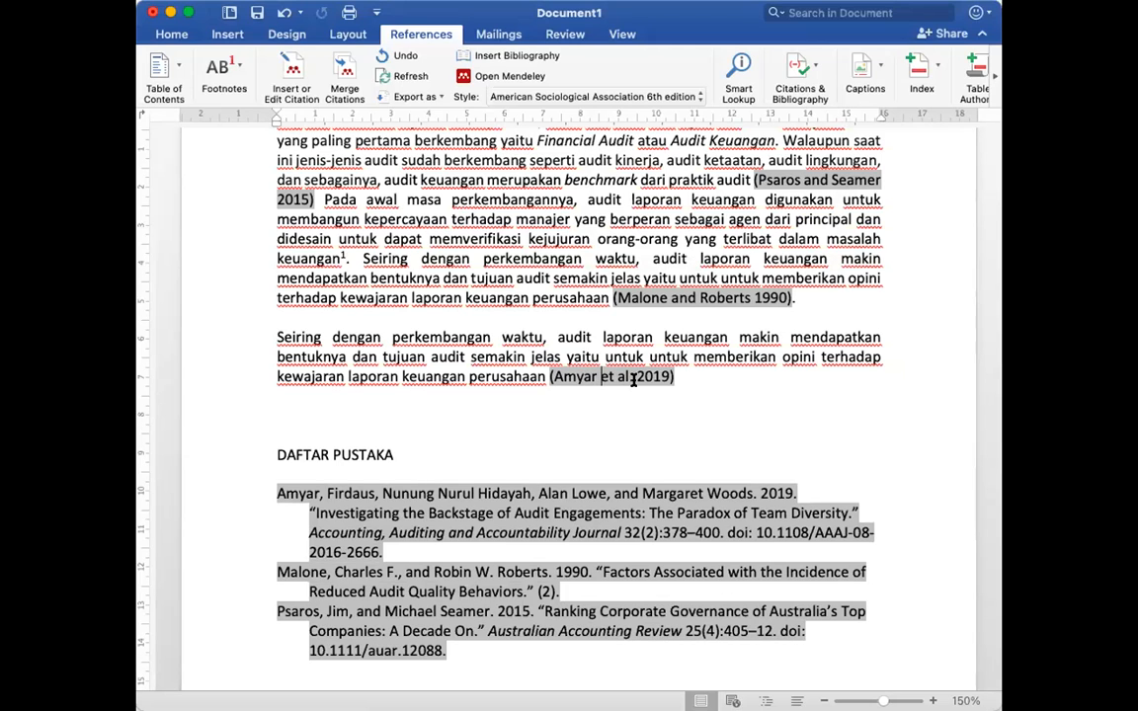
{"action": "left_click", "coordinate": [322, 493]}
{"action": "left_click", "coordinate": [754, 211]}
Step: Try the citation styles Chicago Manual of Style 17th edition (author-date) and Cite Them Right 10th edition - Harvard on the document
{"action": "left_click", "coordinate": [698, 97]}
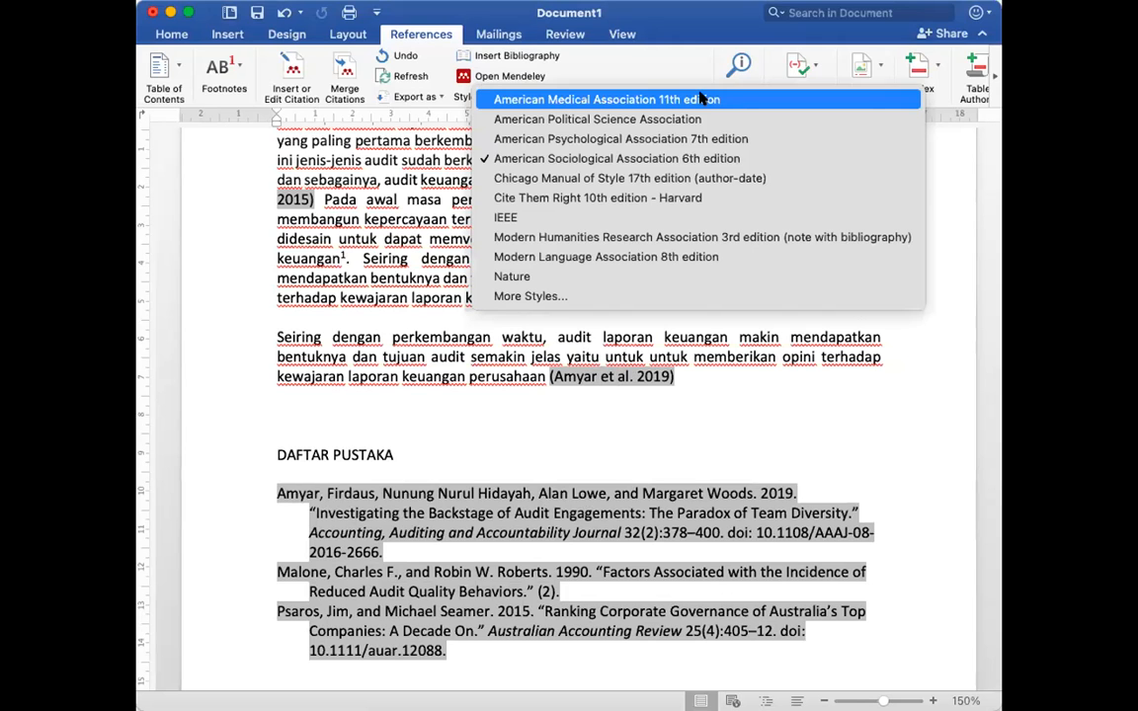
{"action": "left_click", "coordinate": [632, 180]}
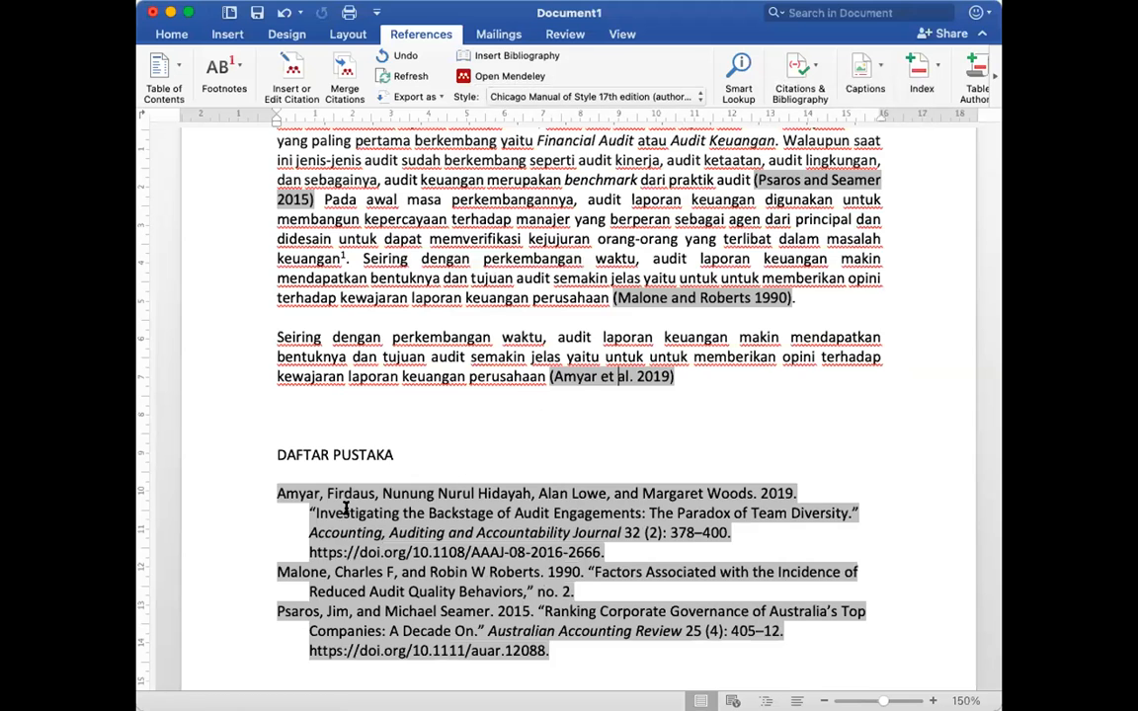
{"action": "left_click", "coordinate": [696, 97]}
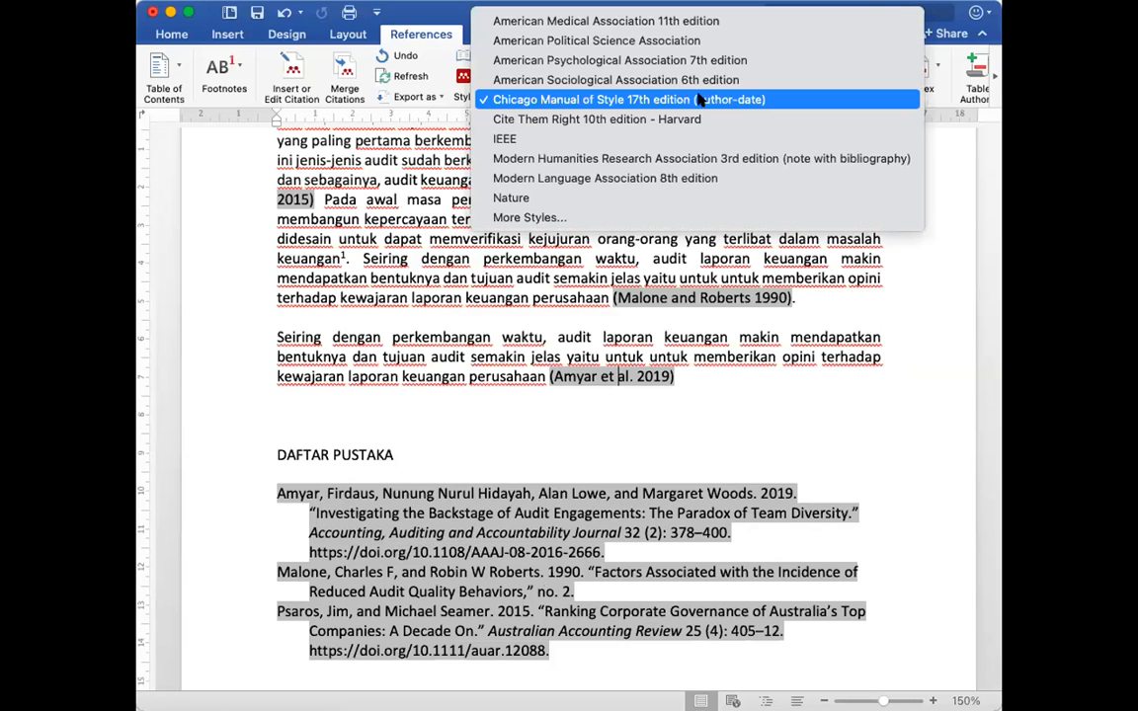
{"action": "left_click", "coordinate": [653, 118]}
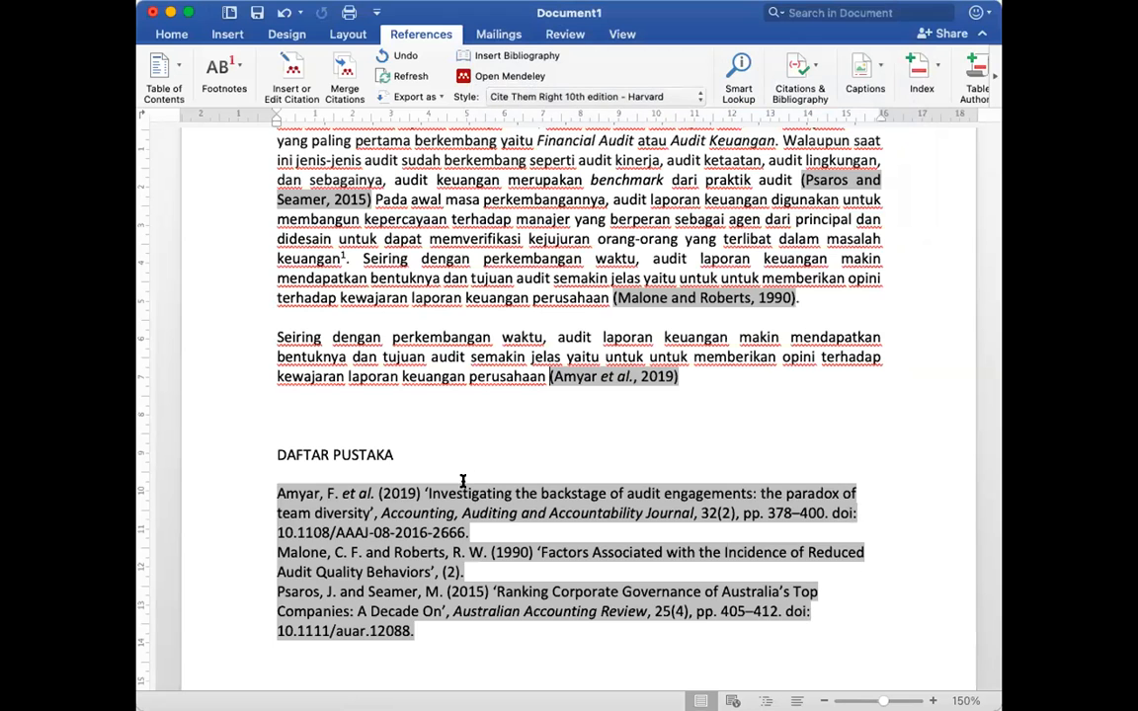
Step: Set the citation style to American Psychological Association 7th edition, and add a period and two line breaks after the second paragraph's citation
{"action": "left_click", "coordinate": [696, 98]}
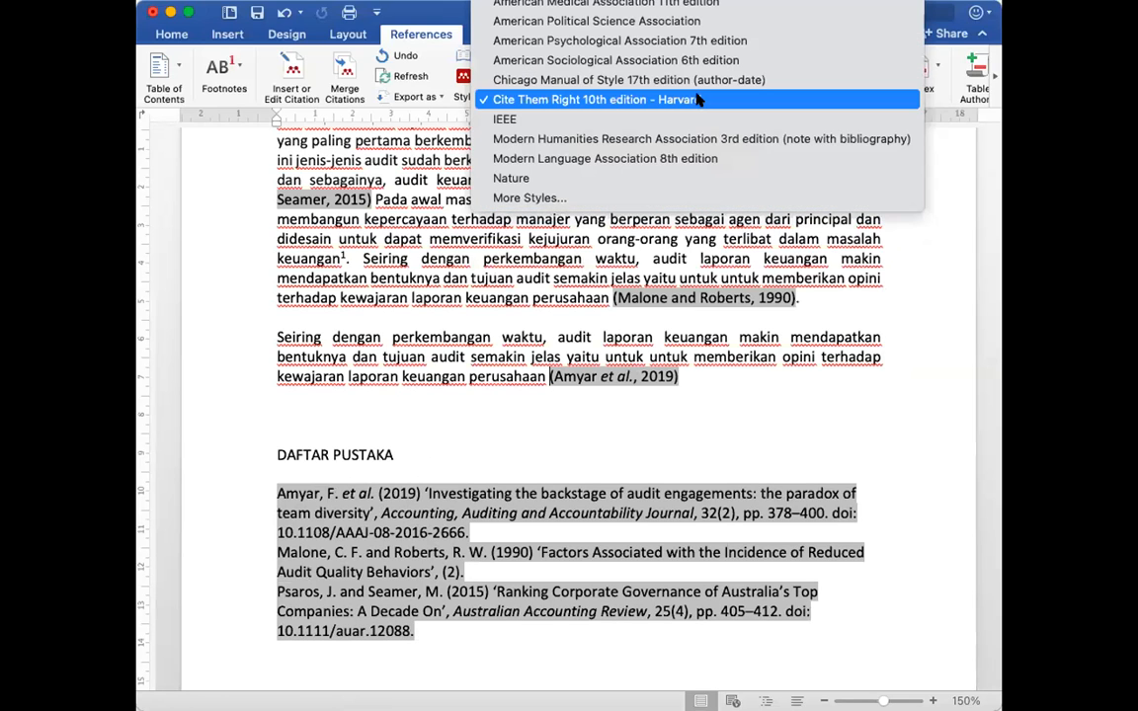
{"action": "left_click", "coordinate": [681, 41]}
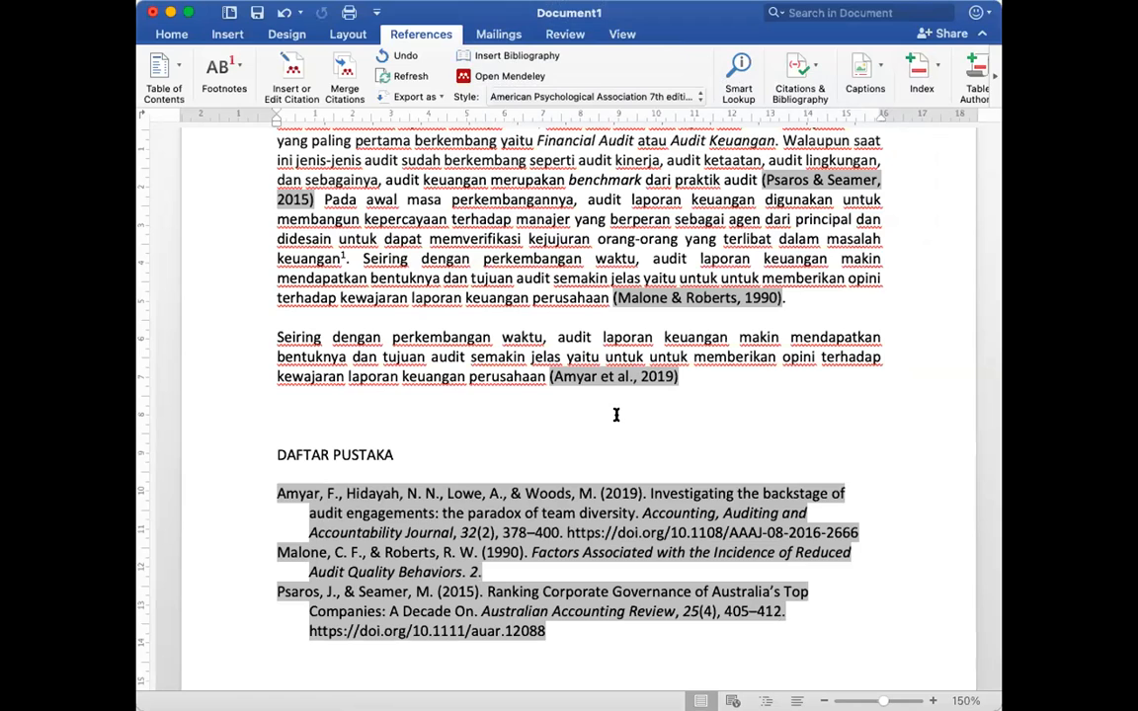
{"action": "left_click", "coordinate": [688, 376]}
{"action": "type", "text": "."}
{"action": "key", "text": "Return"}
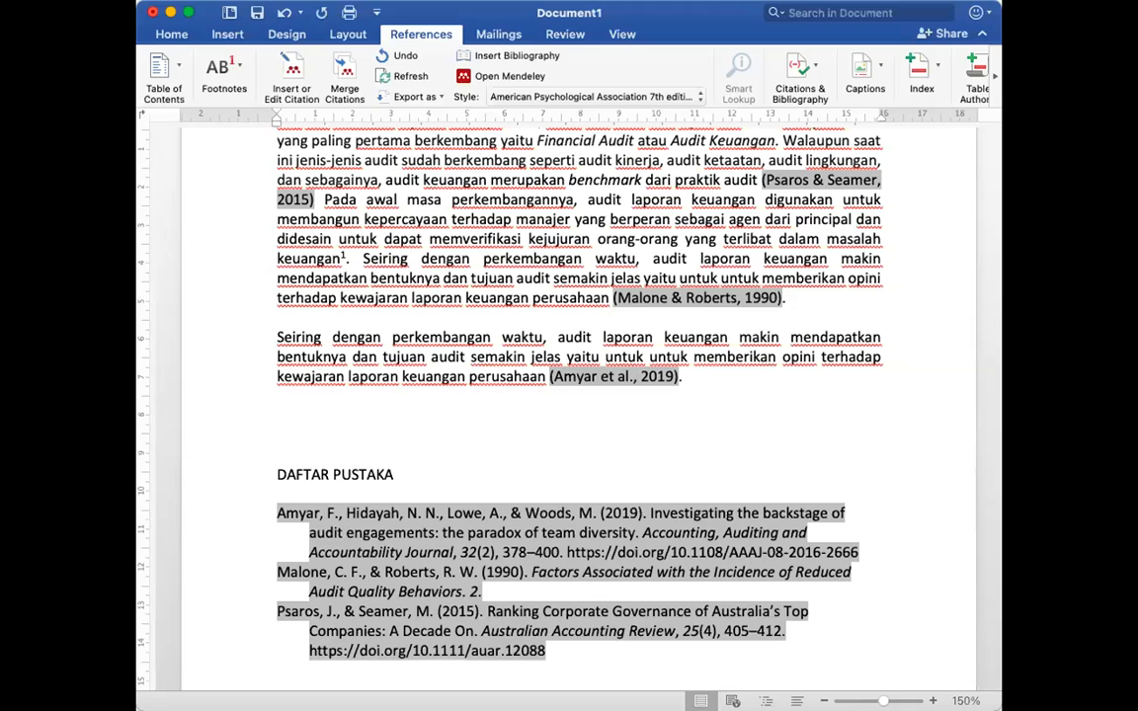
{"action": "key", "text": "Return"}
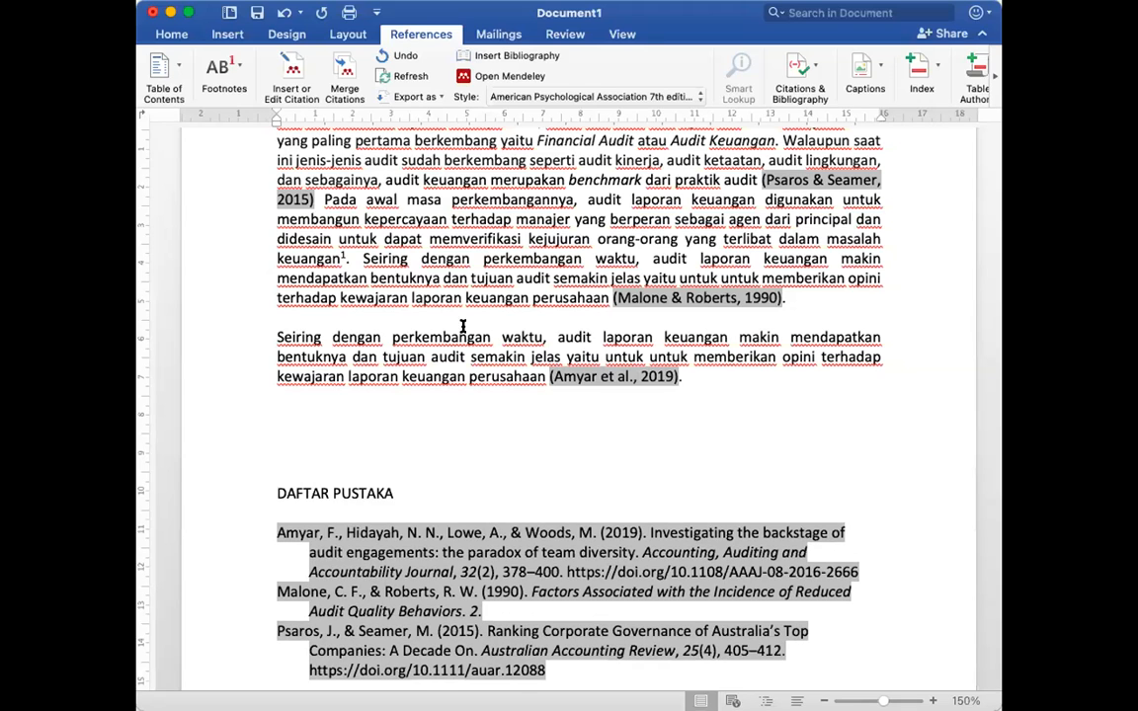
Step: Add a third paragraph reading "Pada awal masa perkembangannya, audit laporan keuangan digunakan untuk membangun kepercayaan terhadap manajer."
{"action": "left_click", "coordinate": [361, 571]}
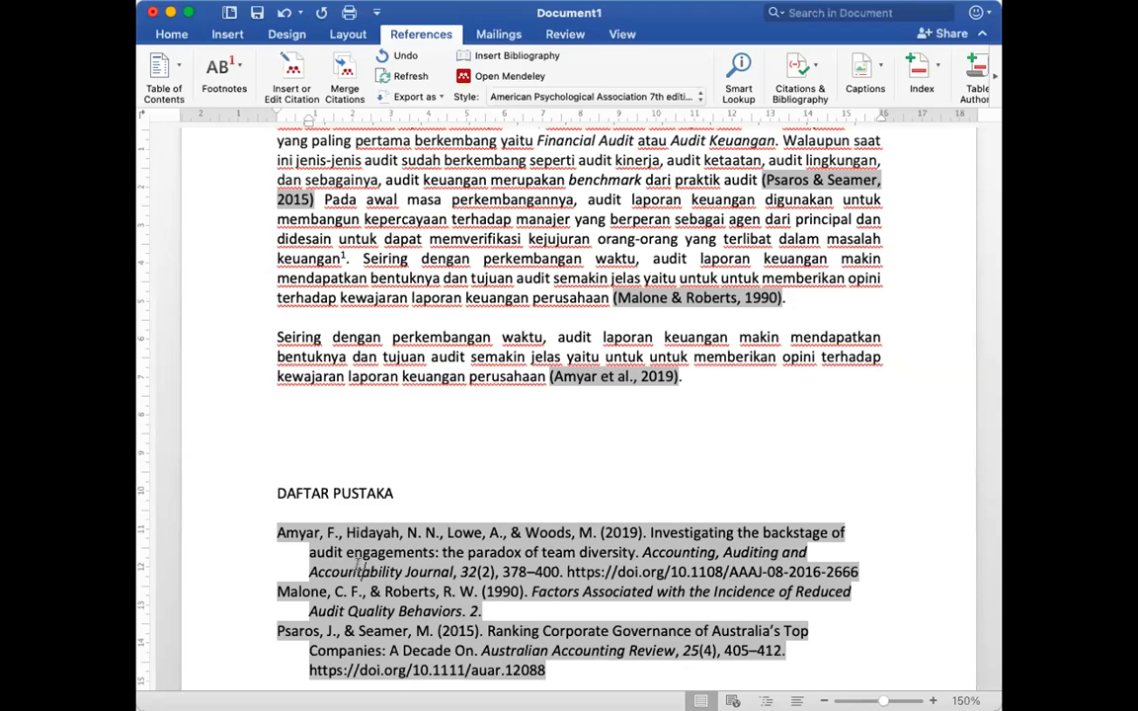
{"action": "left_click", "coordinate": [608, 376]}
{"action": "key", "text": "super+Tab"}
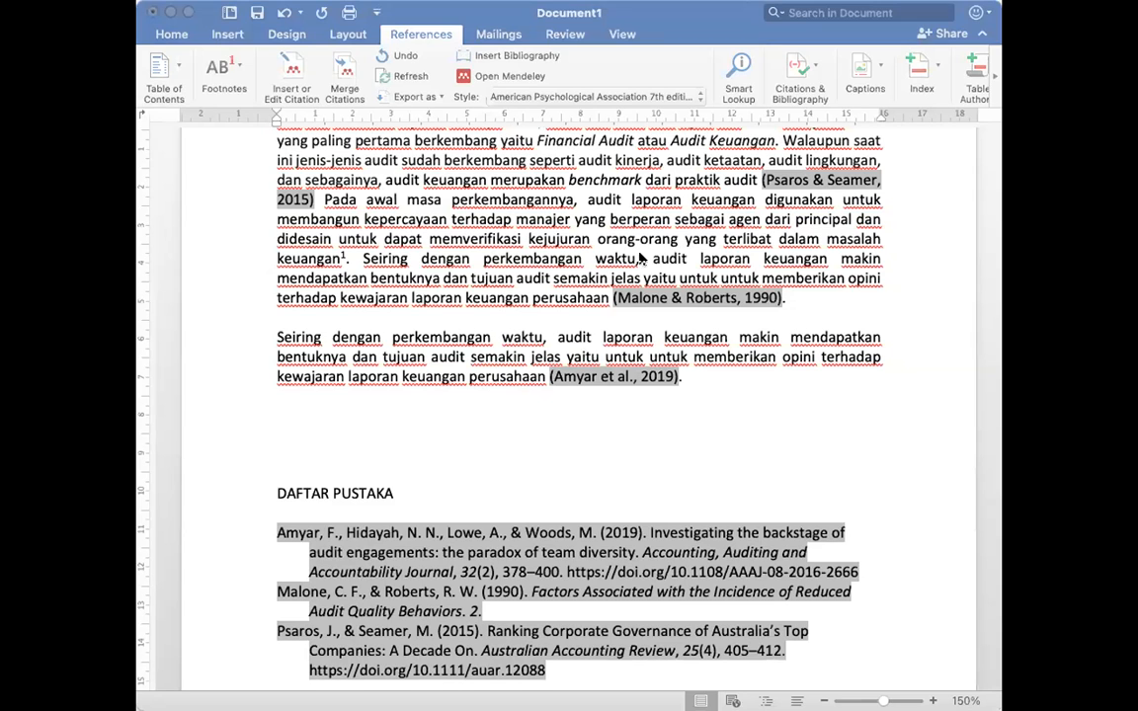
{"action": "left_click", "coordinate": [314, 404]}
{"action": "left_click", "coordinate": [714, 370]}
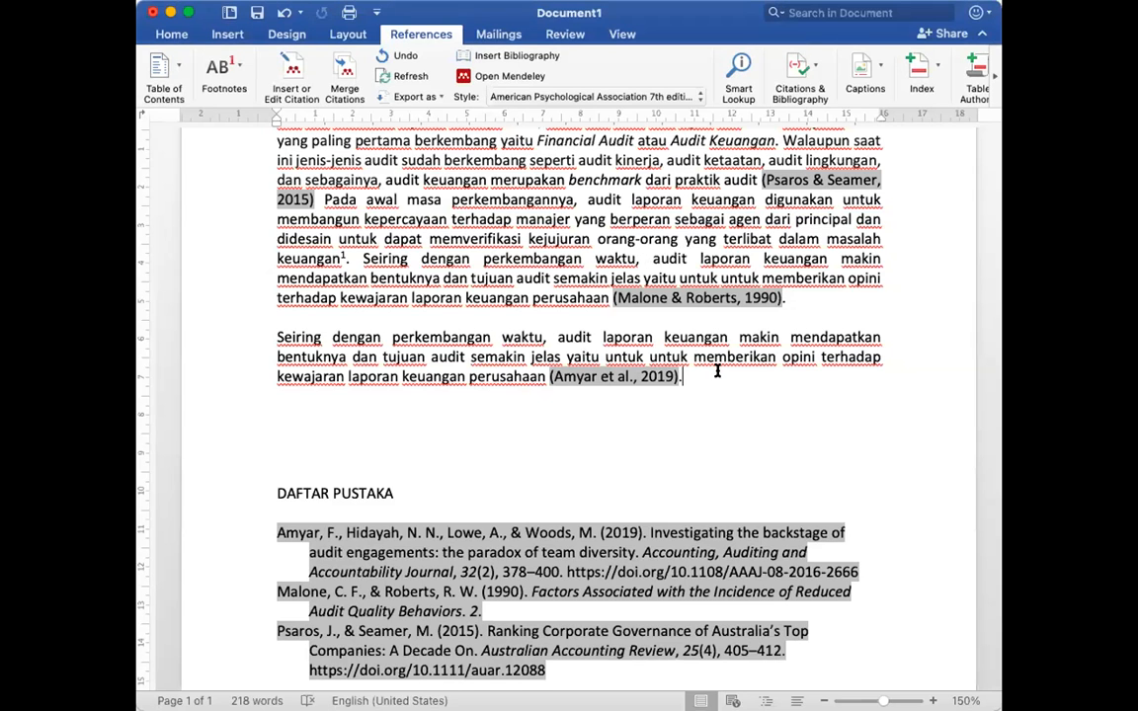
{"action": "key", "text": "Return"}
{"action": "key", "text": "Return"}
{"action": "type", "text": "Pada awal masa perkembangannya, audit laporan keuangan digunakan untuk membangun kepercayaan terhadap manajer"}
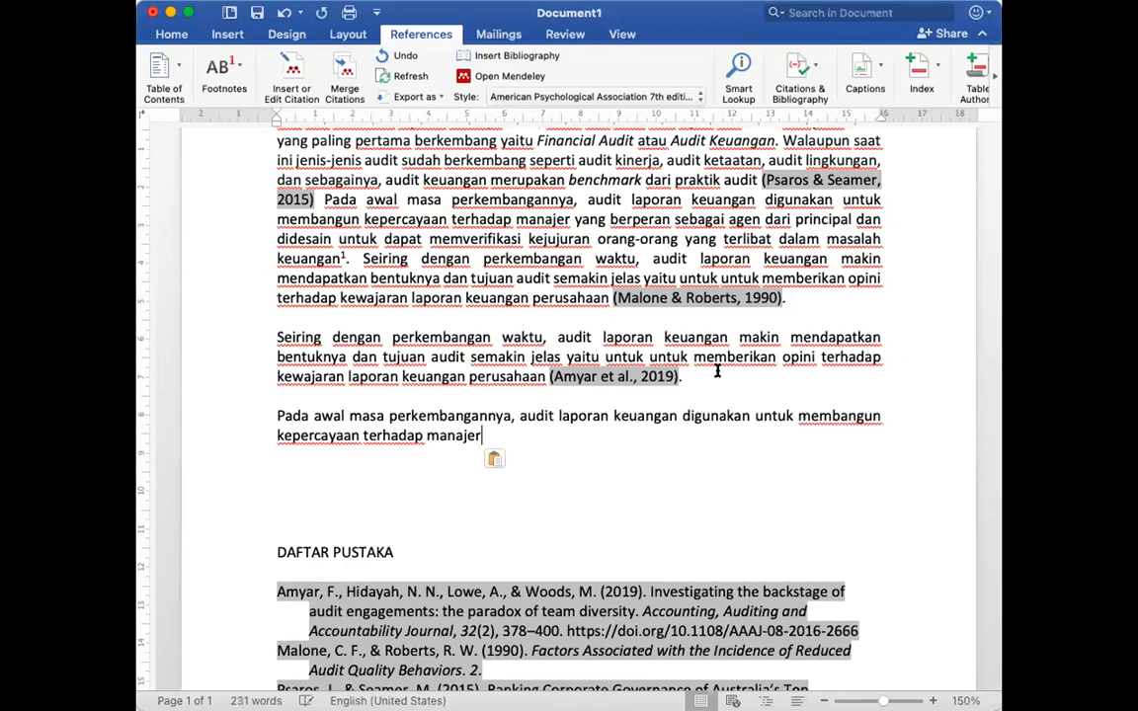
{"action": "type", "text": "."}
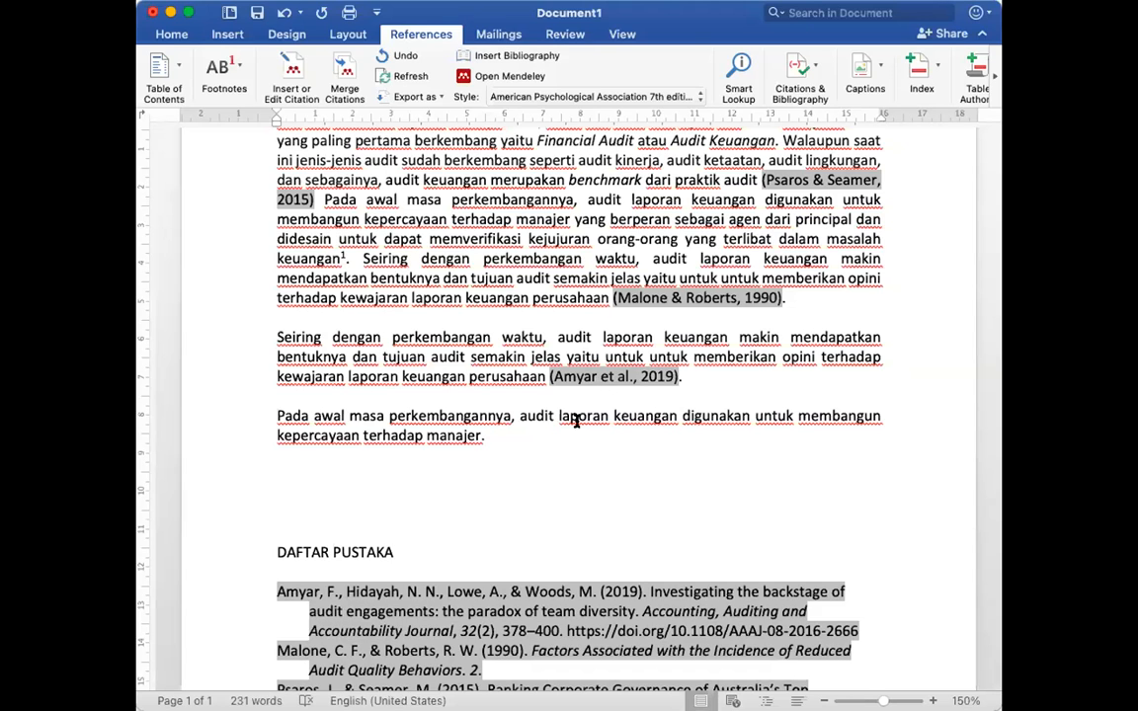
Step: Replace the third paragraph's closing period with a copy of the second paragraph's 2019 citation and its period
{"action": "key", "text": "BackSpace"}
{"action": "left_click_drag", "start_coordinate": [682, 377], "coordinate": [555, 376]}
{"action": "key", "text": "ctrl+c"}
{"action": "left_click", "coordinate": [538, 436]}
{"action": "key", "text": "ctrl+v"}
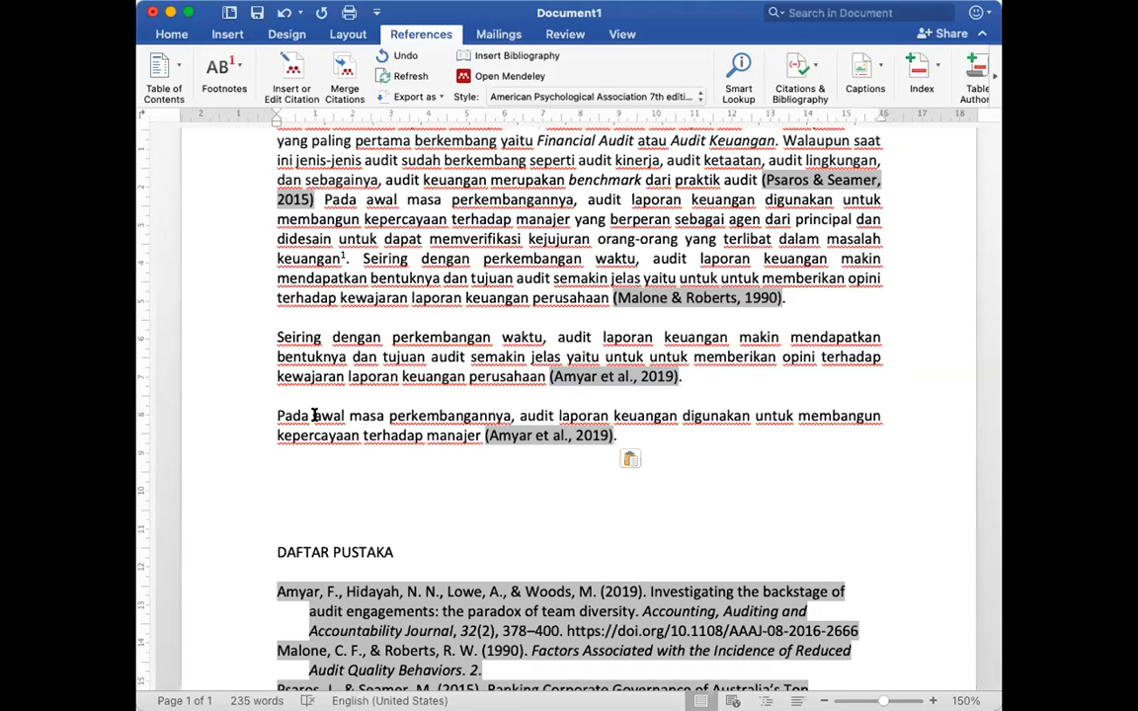
Step: Enclose the third paragraph's sentence, from "Pada awal" through "manajer", in double quotation marks, leaving the citation outside them
{"action": "left_click", "coordinate": [278, 415]}
{"action": "type", "text": "\""}
{"action": "left_click", "coordinate": [479, 437]}
{"action": "key", "text": "Right"}
{"action": "type", "text": "\""}
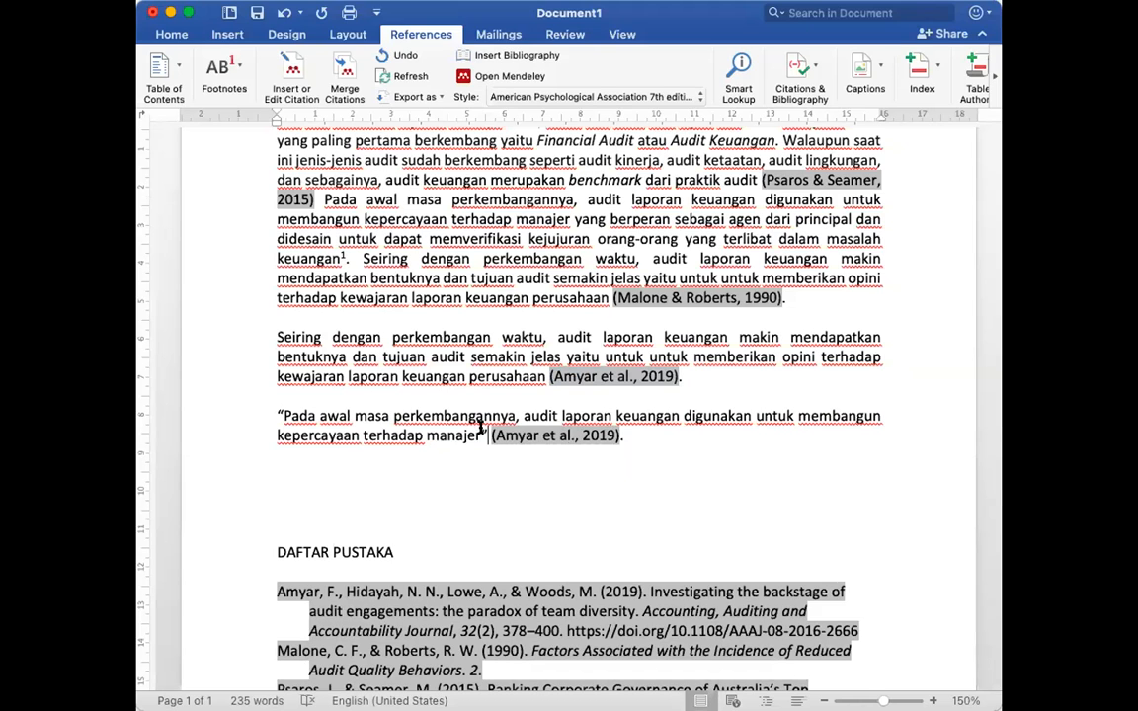
{"action": "left_click_drag", "start_coordinate": [457, 426], "coordinate": [279, 406]}
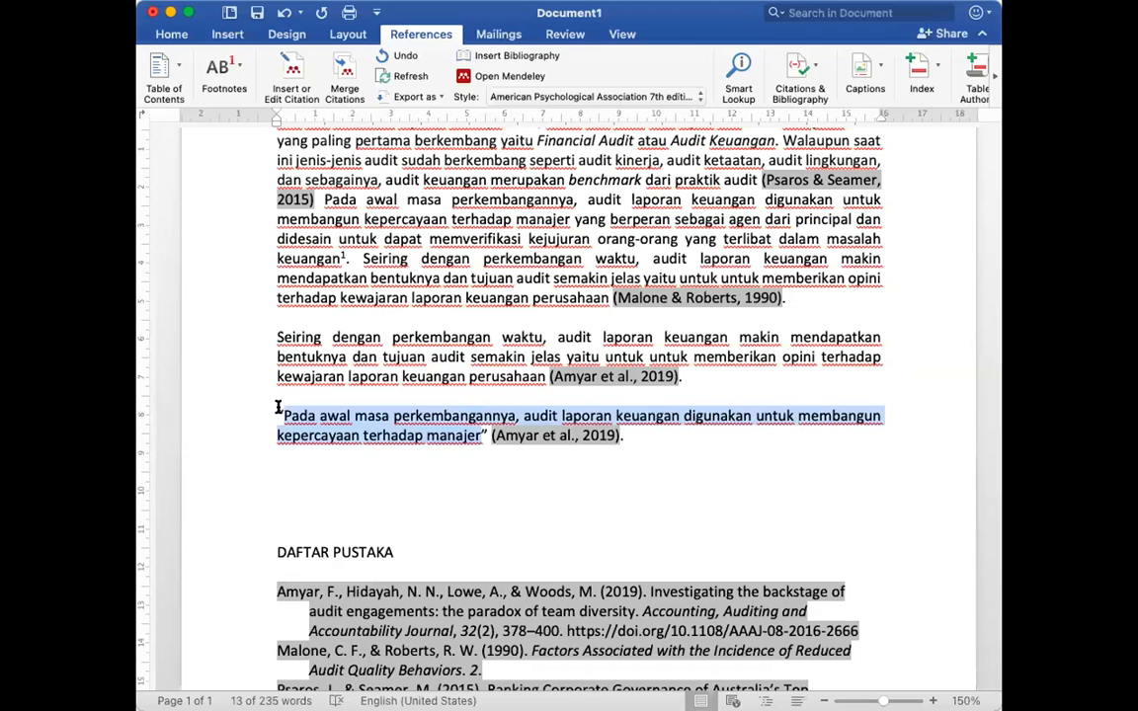
Step: Add a fourth paragraph reading "Audit laporan keuangan berkembang secara dinamis yang digunakan untuk memberikan rasa percaya kepada aktivitas perusahaan yang dilakukan oleh manajer."
{"action": "left_click", "coordinate": [645, 431]}
{"action": "key", "text": "Return"}
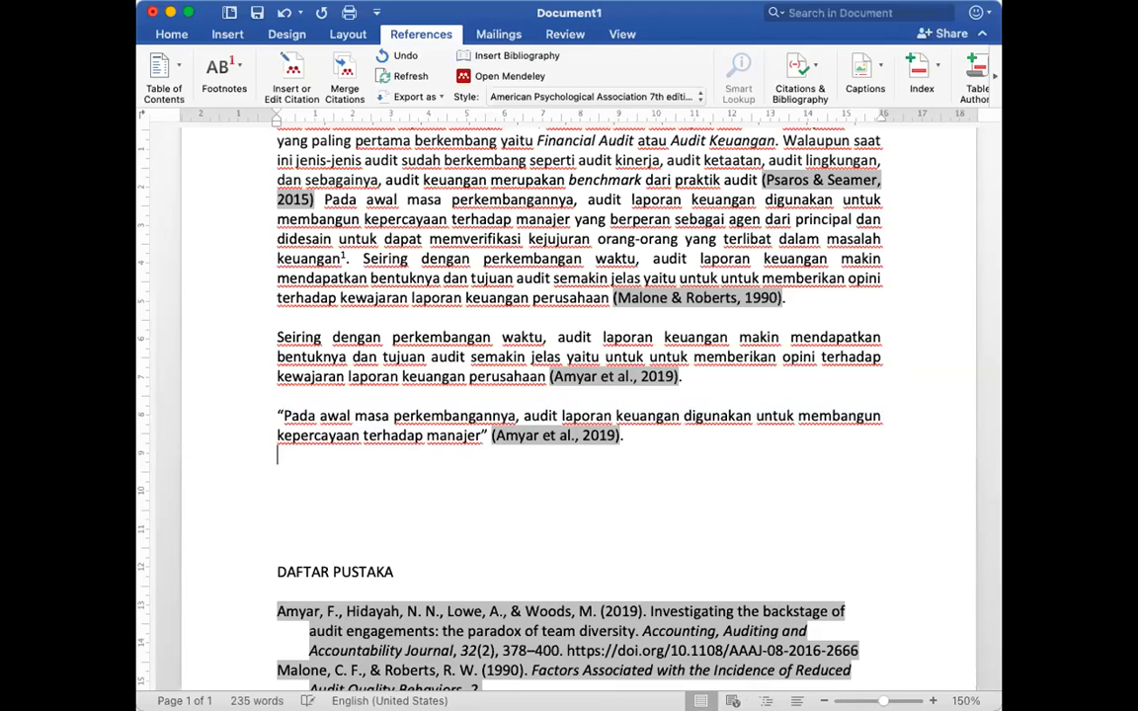
{"action": "key", "text": "Return"}
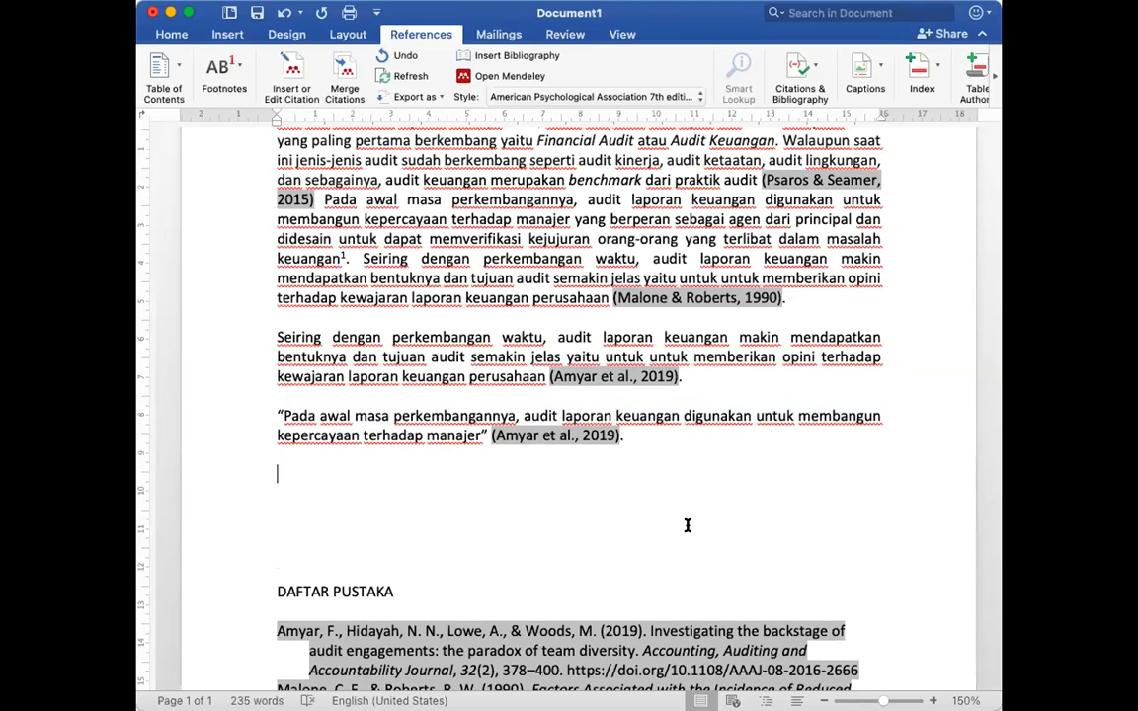
{"action": "type", "text": "A"}
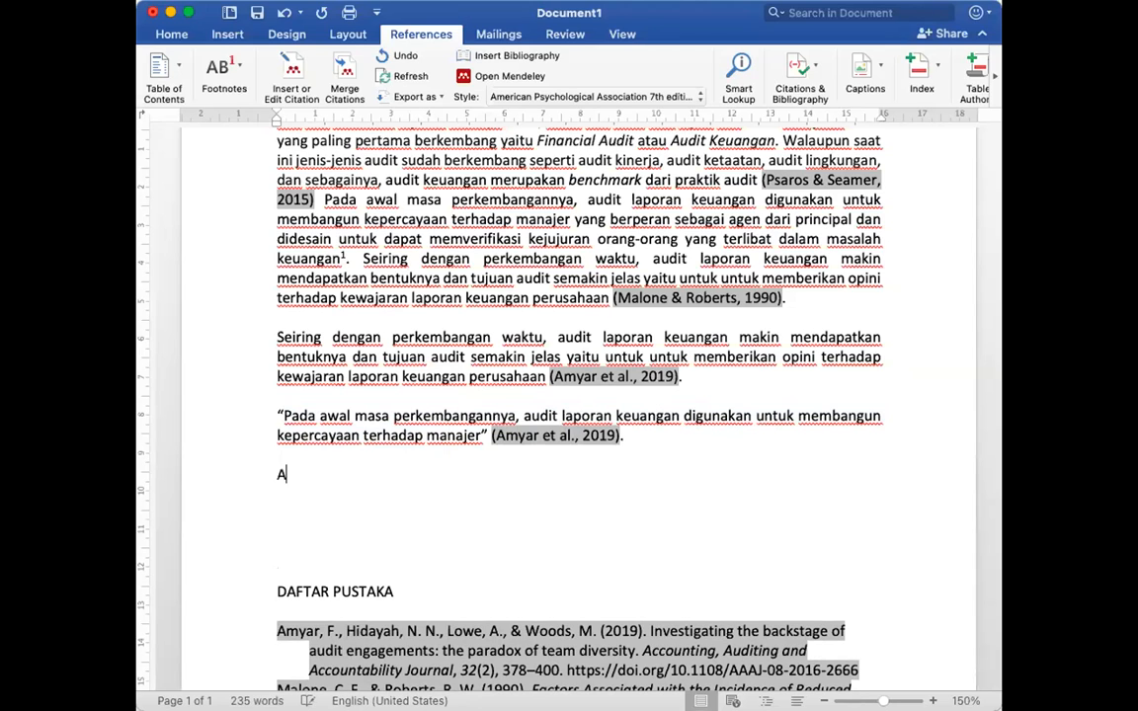
{"action": "type", "text": "udit laporan "}
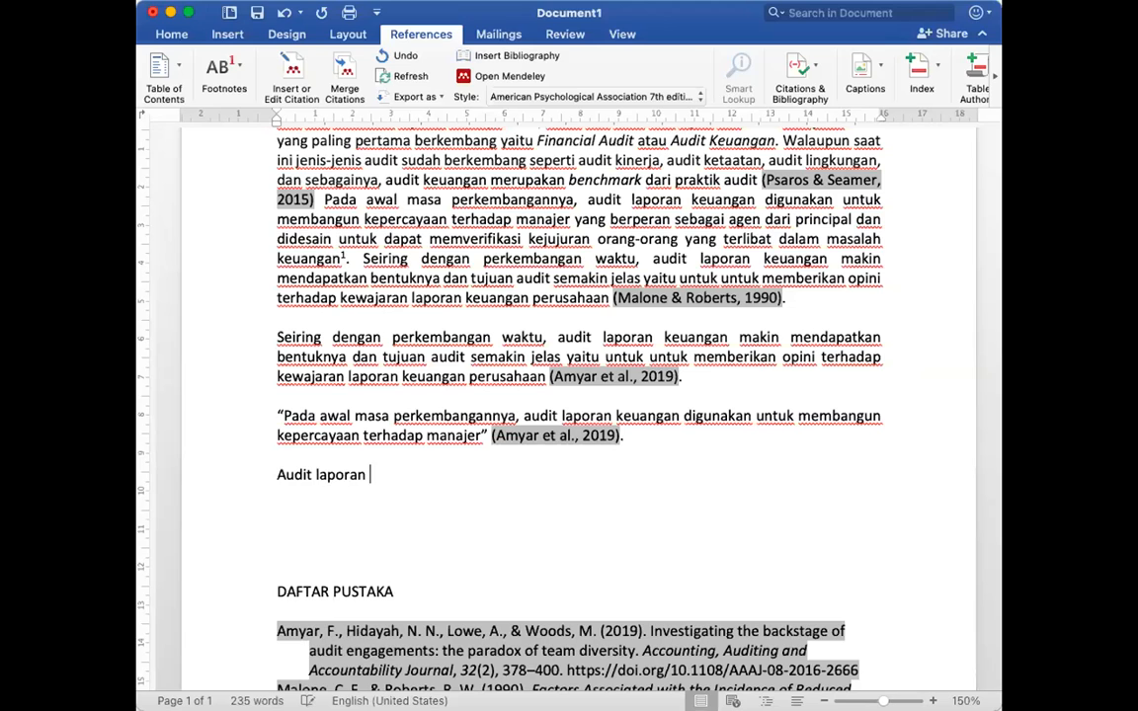
{"action": "type", "text": "keuangan berkem"}
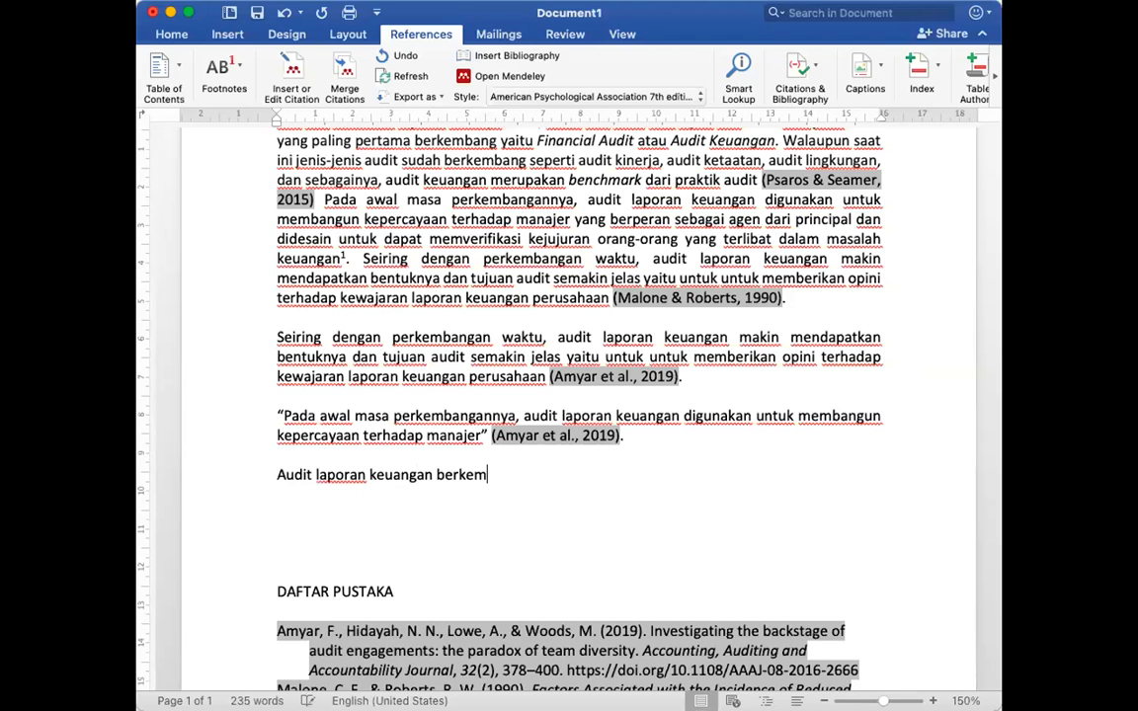
{"action": "type", "text": "bang secara dinamis"}
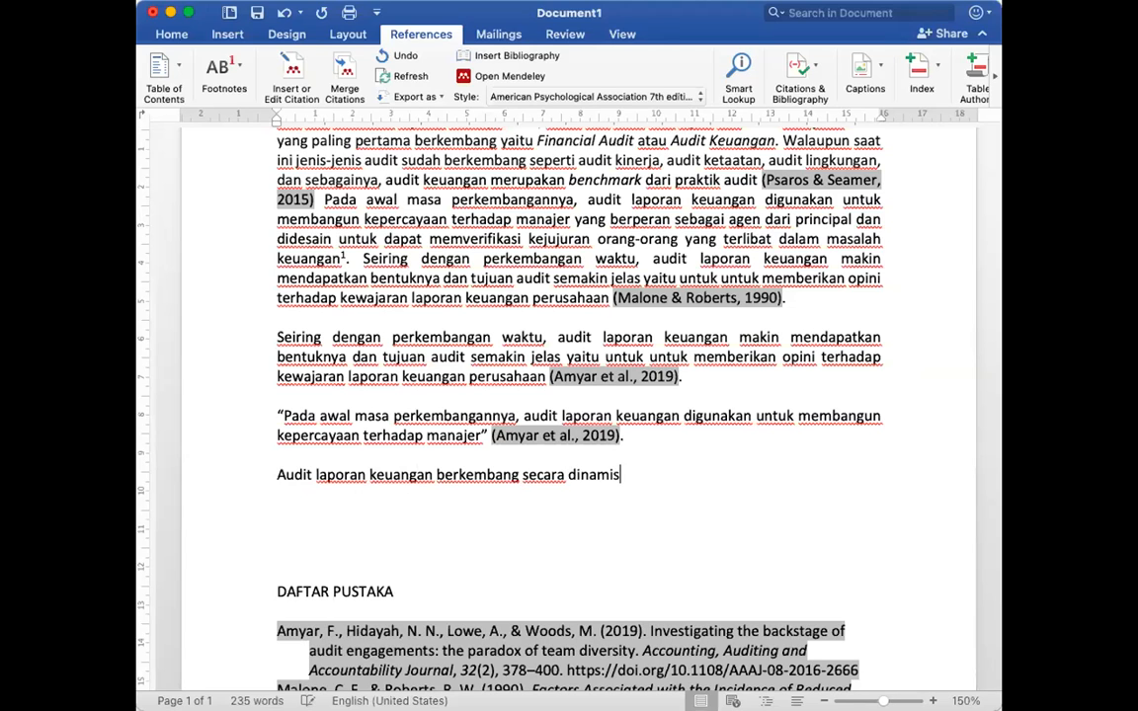
{"action": "type", "text": " yang "}
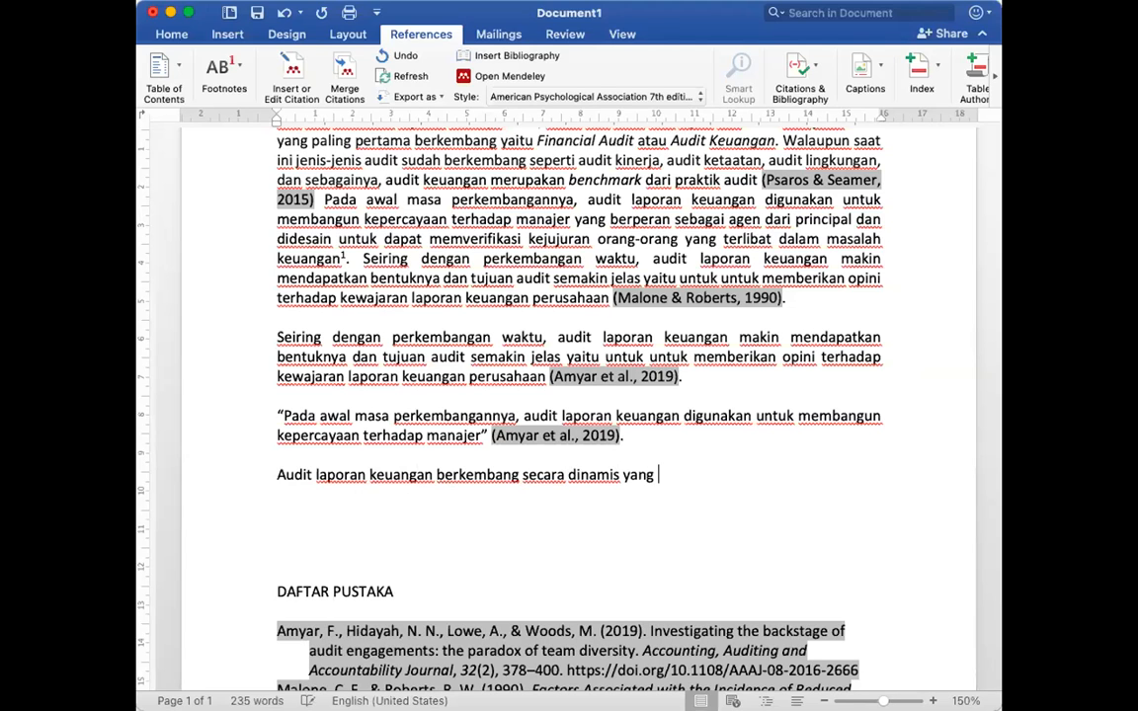
{"action": "type", "text": "digunakan untuk "}
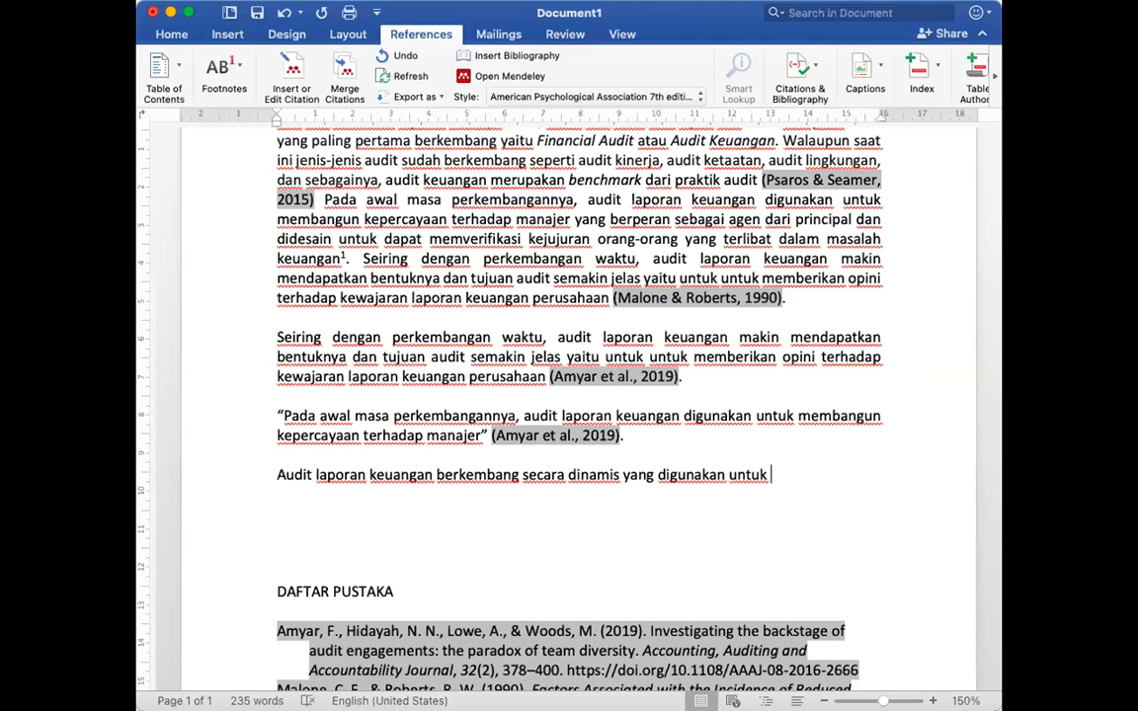
{"action": "type", "text": "me"}
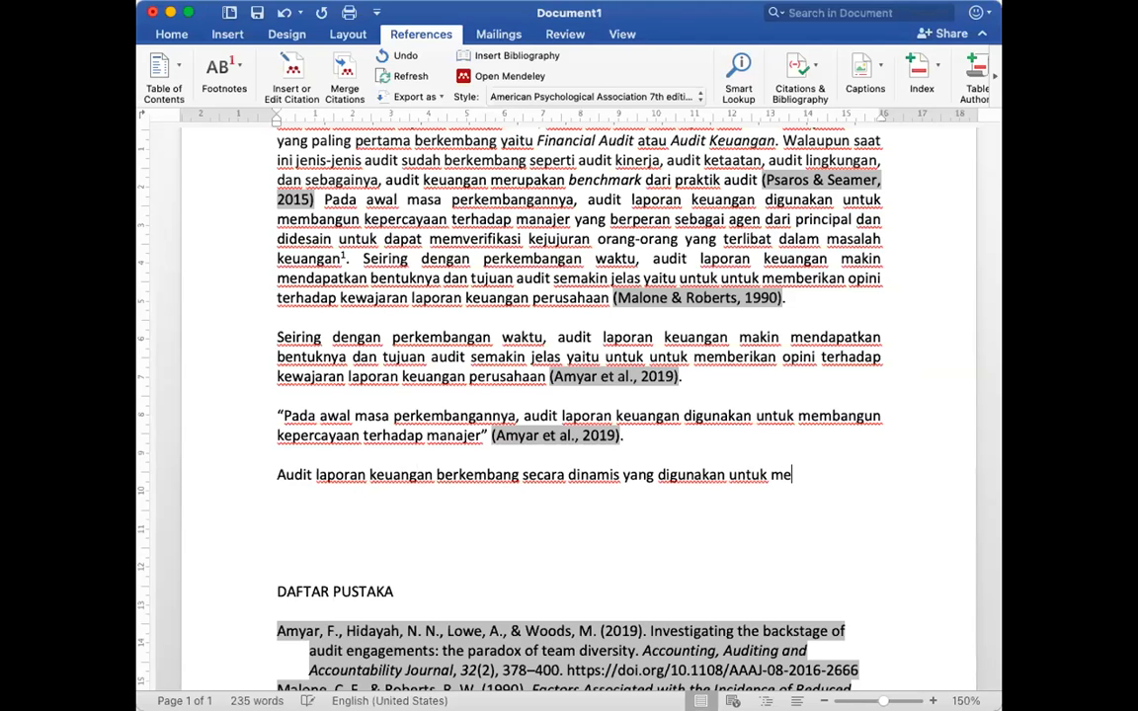
{"action": "type", "text": "mberikan "}
{"action": "type", "text": "rasa perca"}
{"action": "type", "text": "ya kepada "}
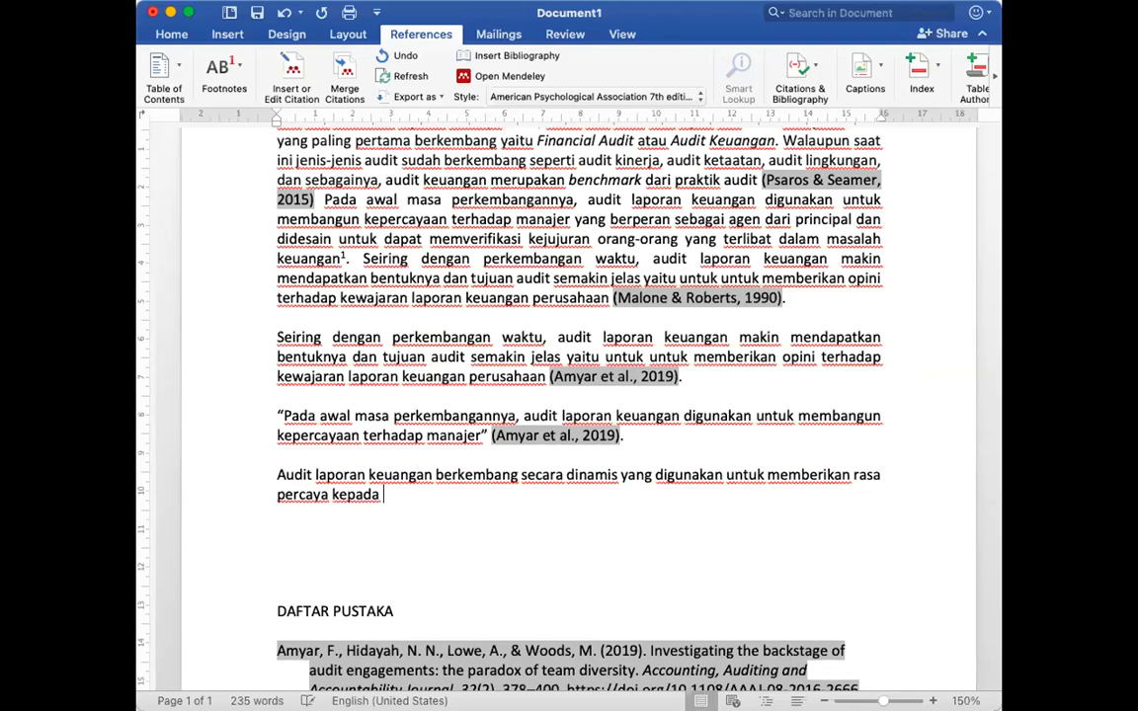
{"action": "type", "text": "aktivitas "}
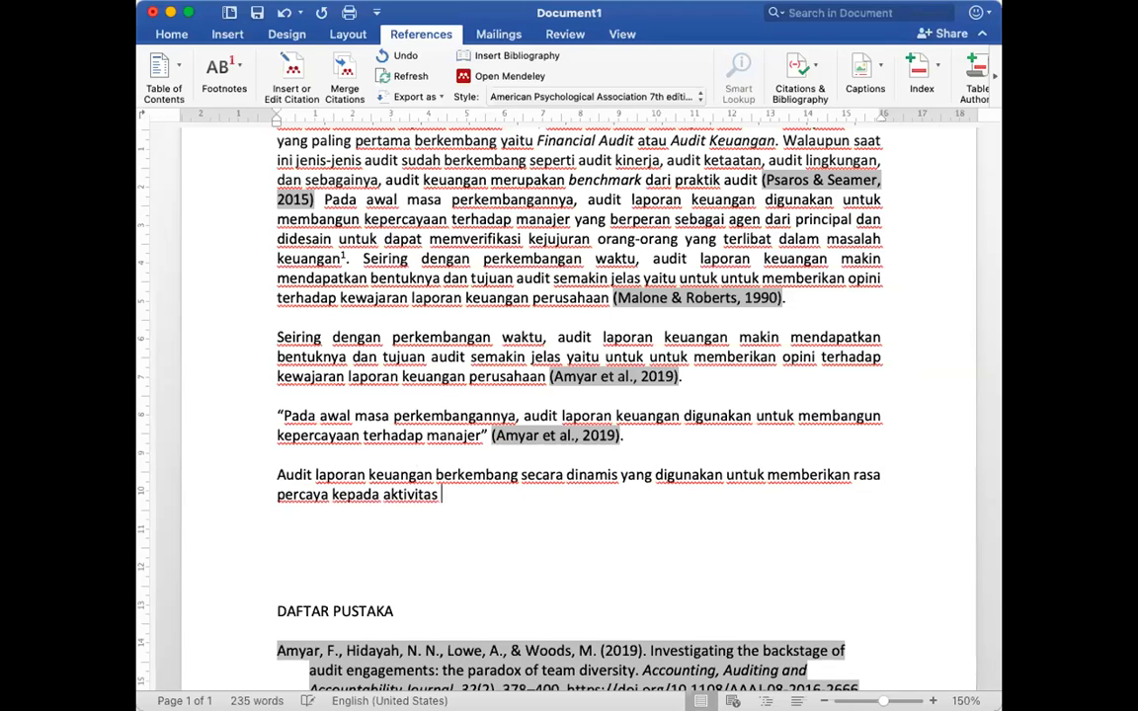
{"action": "type", "text": "manajer"}
{"action": "key", "text": "BackSpace"}
{"action": "key", "text": "BackSpace"}
{"action": "key", "text": "BackSpace"}
{"action": "key", "text": "BackSpace"}
{"action": "key", "text": "BackSpace"}
{"action": "key", "text": "BackSpace"}
{"action": "key", "text": "BackSpace"}
{"action": "type", "text": "perus"}
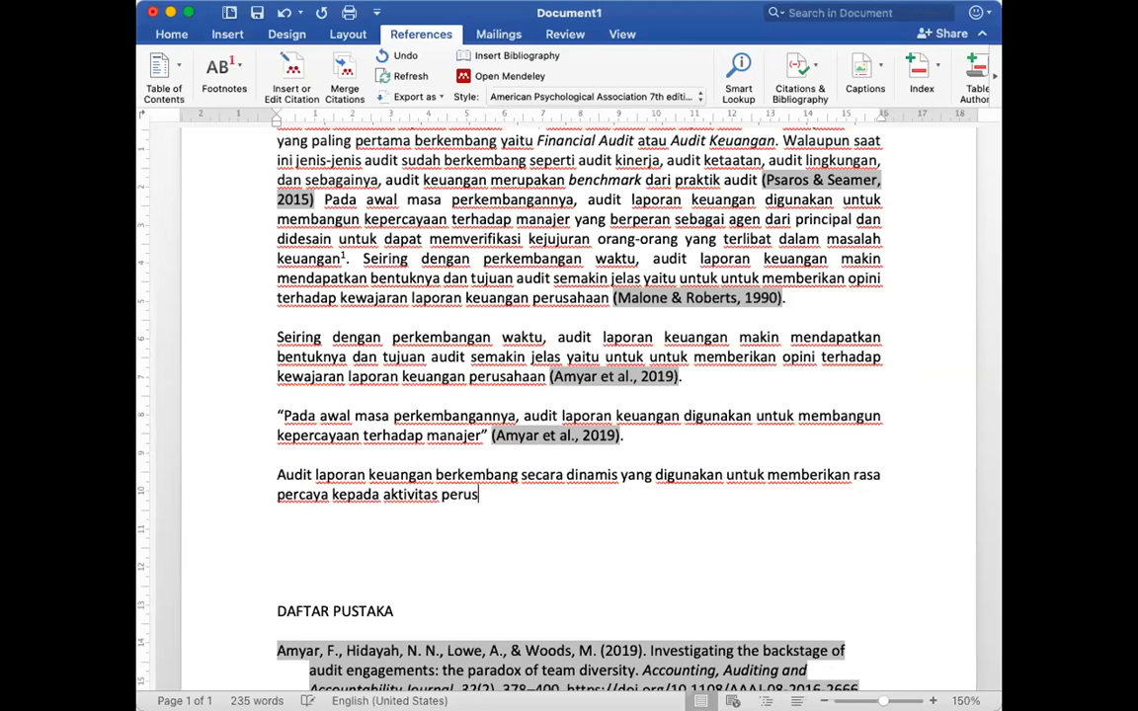
{"action": "type", "text": "ahaan yang dilak"}
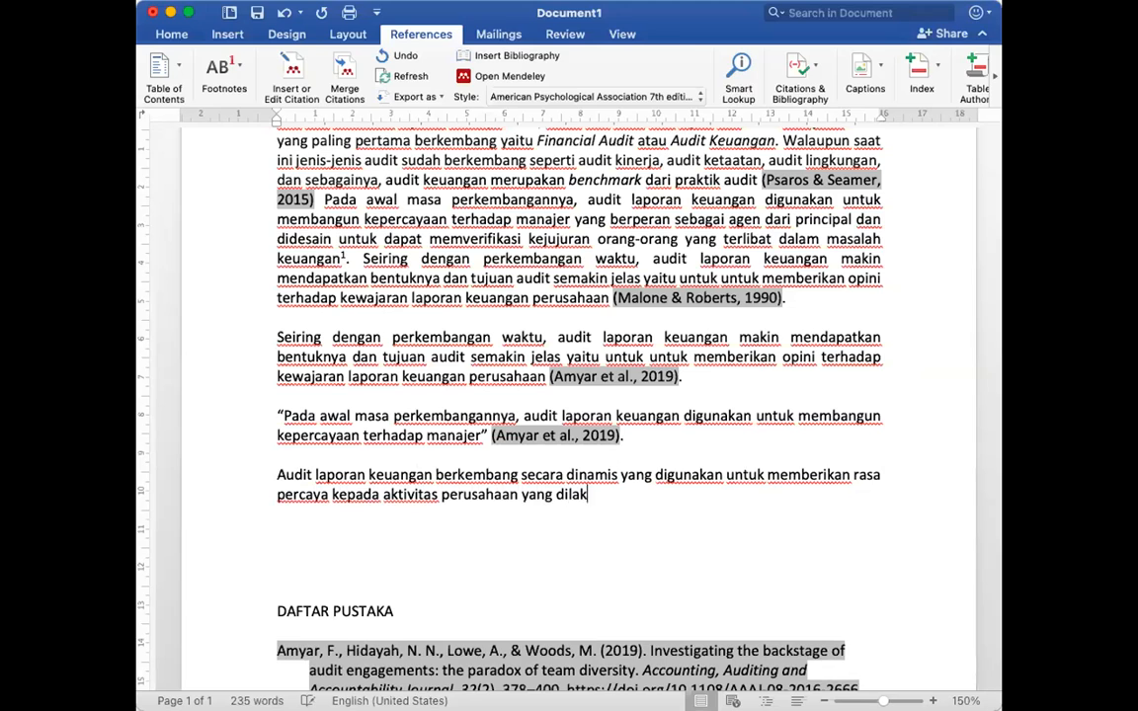
{"action": "type", "text": "ukan oleh"}
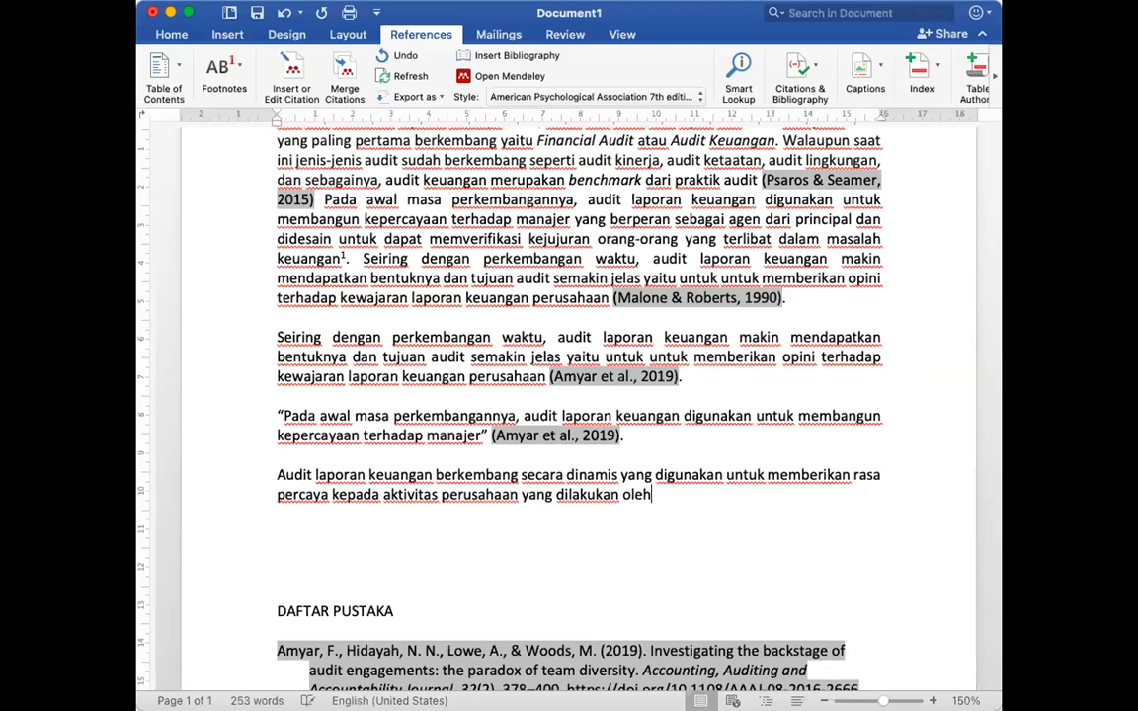
{"action": "type", "text": " manajer"}
{"action": "type", "text": "."}
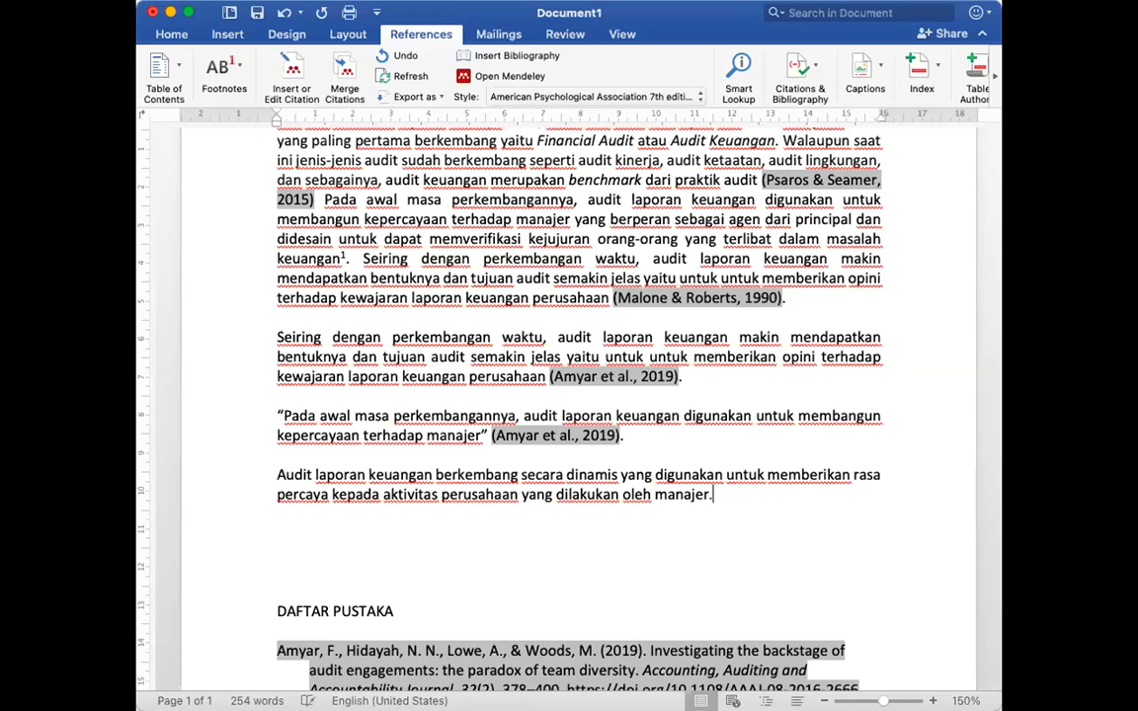
Step: Insert an empty line after the second paragraph, above the quoted sentence
{"action": "left_click", "coordinate": [684, 378]}
{"action": "key", "text": "Return"}
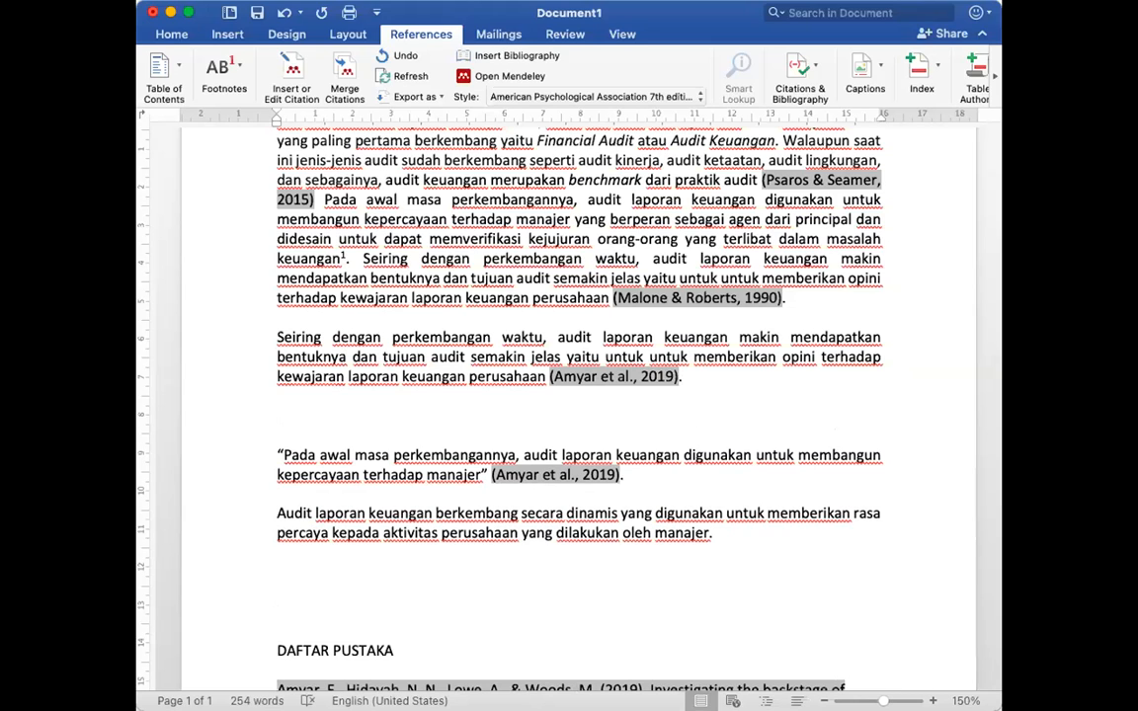
Step: Replace the fourth paragraph's closing period with a copy of the quotation's 2019 citation and its period
{"action": "left_click", "coordinate": [621, 474]}
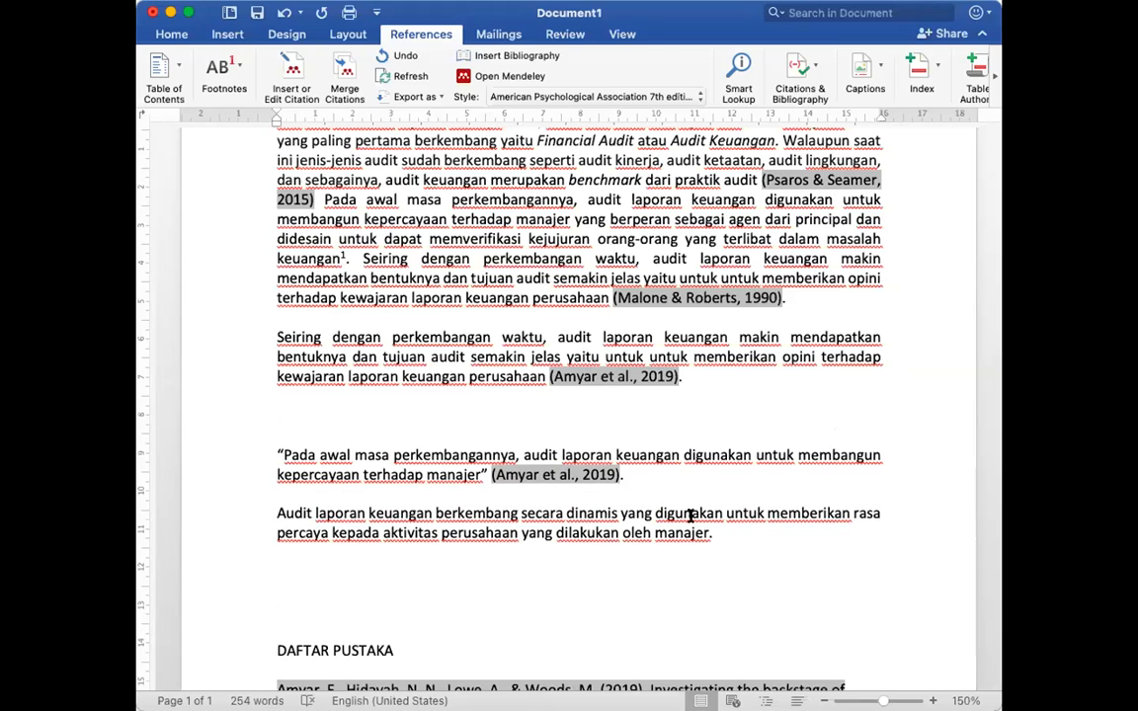
{"action": "left_click_drag", "start_coordinate": [624, 474], "coordinate": [494, 471]}
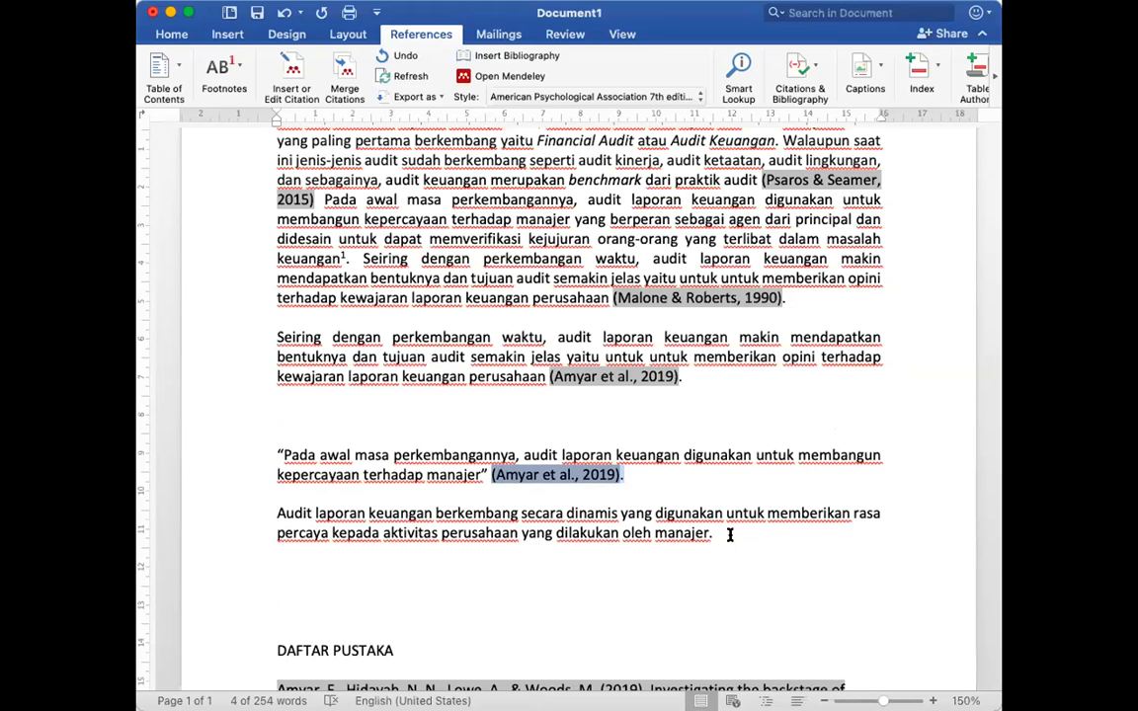
{"action": "left_click", "coordinate": [628, 475]}
{"action": "left_click_drag", "start_coordinate": [628, 474], "coordinate": [524, 474]}
{"action": "key", "text": "super+c"}
{"action": "left_click", "coordinate": [724, 532]}
{"action": "key", "text": "BackSpace"}
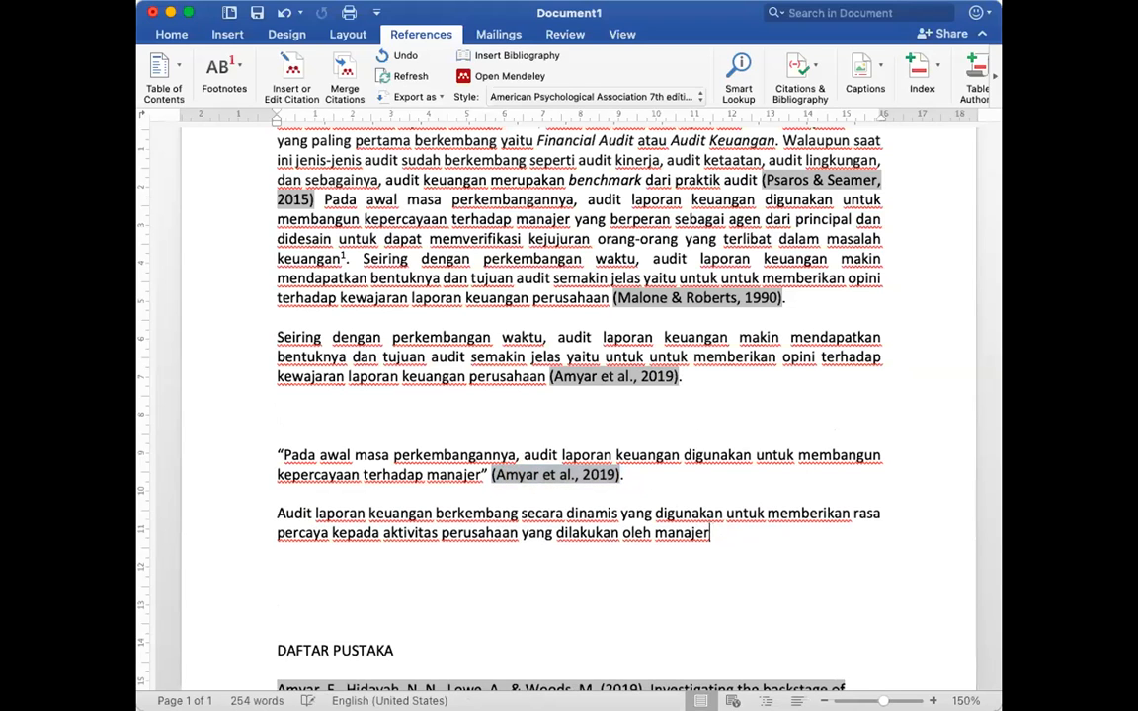
{"action": "key", "text": "super+v"}
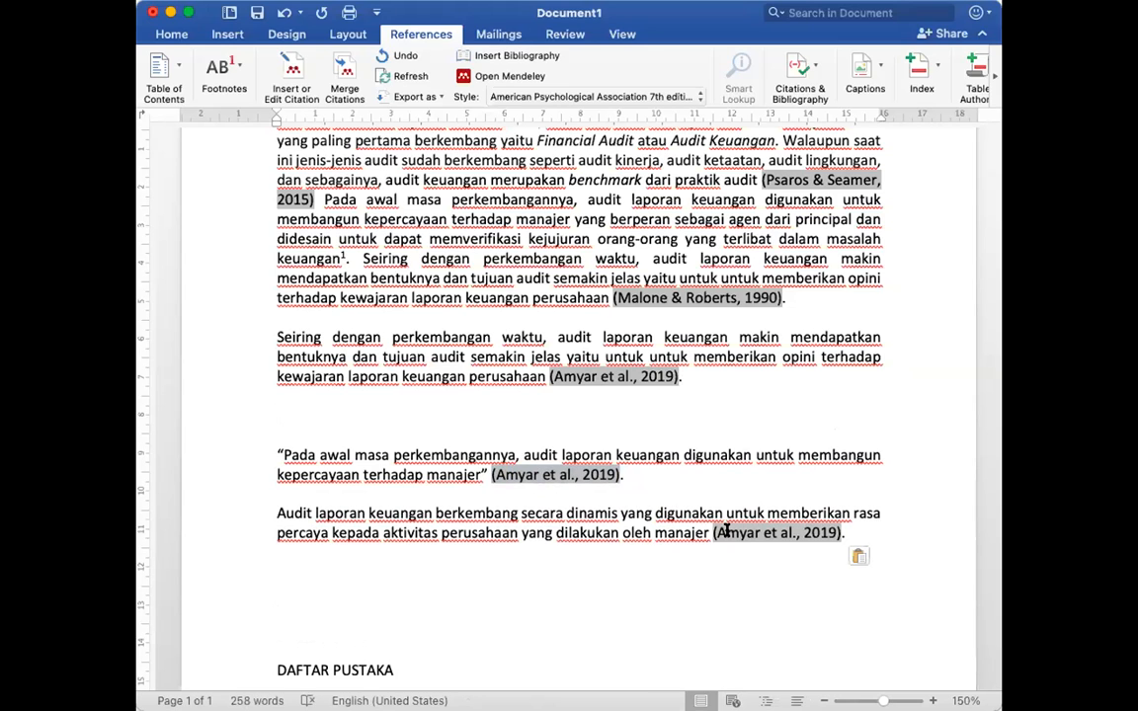
Step: Remove the copied citation from the end of the fourth paragraph and close the sentence with a period
{"action": "left_click_drag", "start_coordinate": [847, 532], "coordinate": [716, 532]}
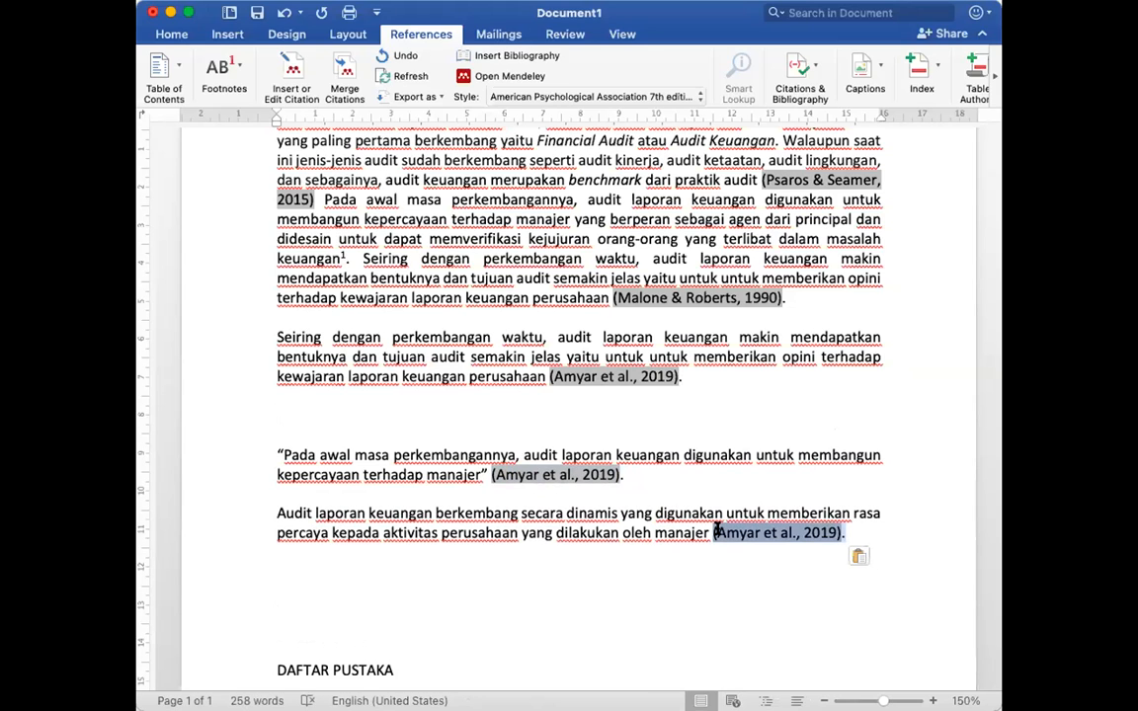
{"action": "key", "text": "BackSpace"}
{"action": "type", "text": "."}
Step: Begin the fourth paragraph with the cited author's surname and "(2019) mengatakan bahwa", and change "Audit" to lowercase "audit"
{"action": "left_click", "coordinate": [275, 512]}
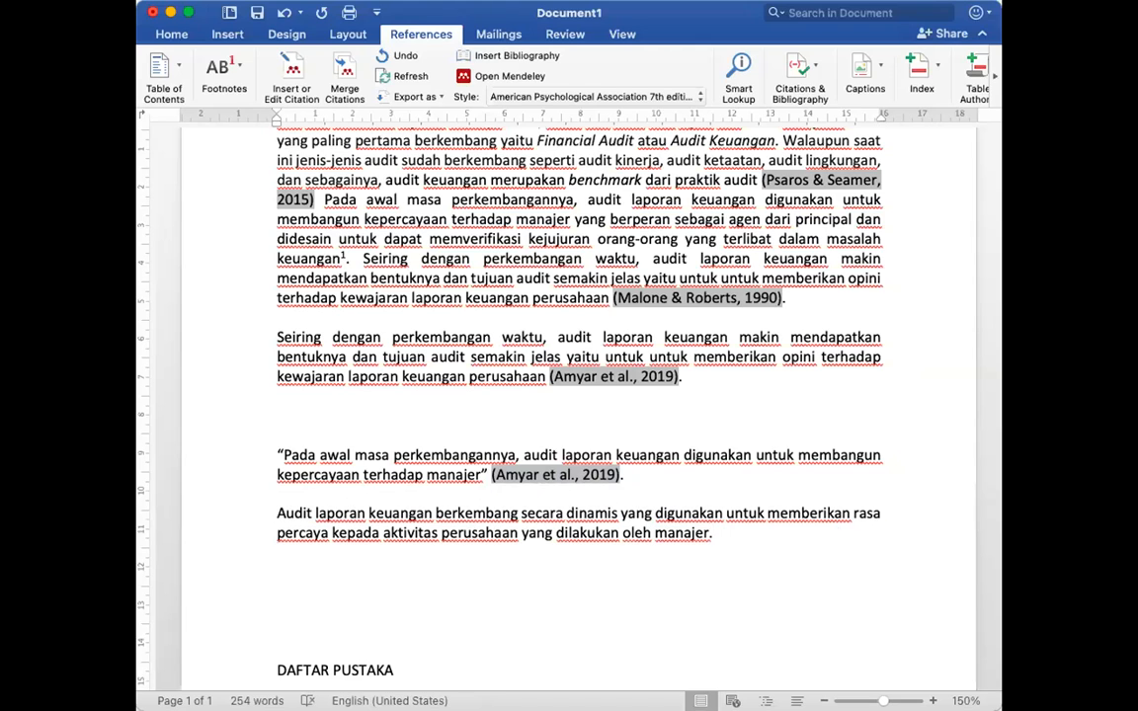
{"action": "type", "text": "Amyar mengatak"}
{"action": "key", "text": "BackSpace"}
{"action": "key", "text": "BackSpace"}
{"action": "key", "text": "BackSpace"}
{"action": "key", "text": "BackSpace"}
{"action": "key", "text": "BackSpace"}
{"action": "key", "text": "BackSpace"}
{"action": "key", "text": "BackSpace"}
{"action": "key", "text": "BackSpace"}
{"action": "type", "text": "("}
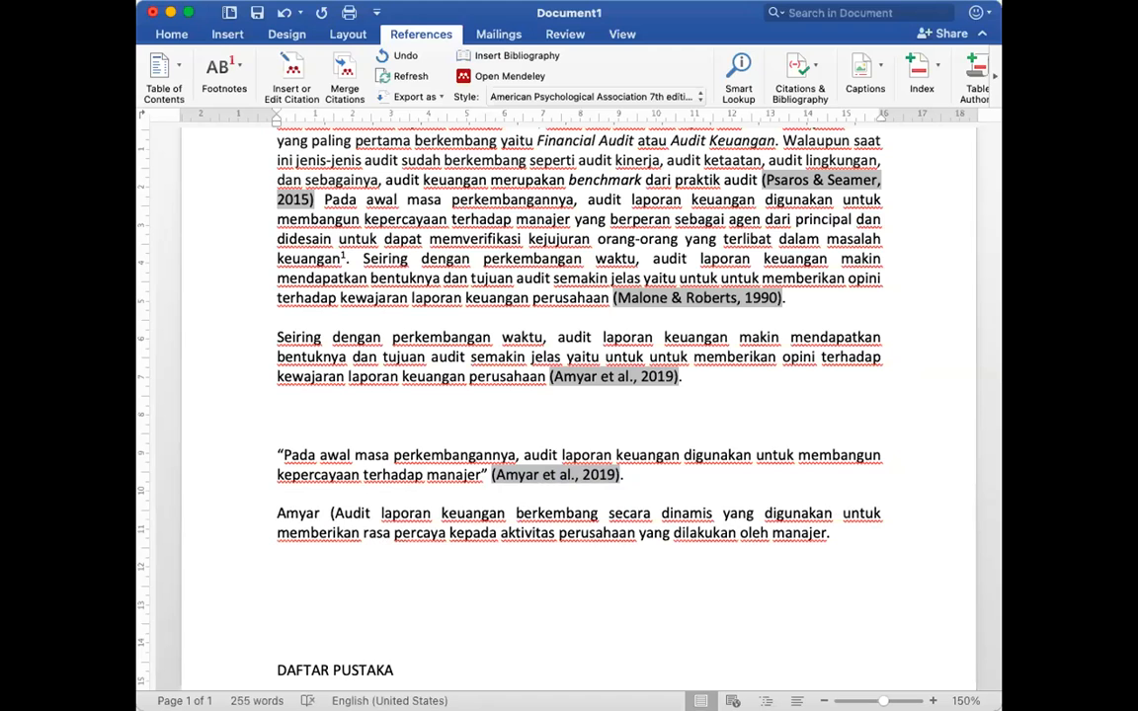
{"action": "type", "text": "2019"}
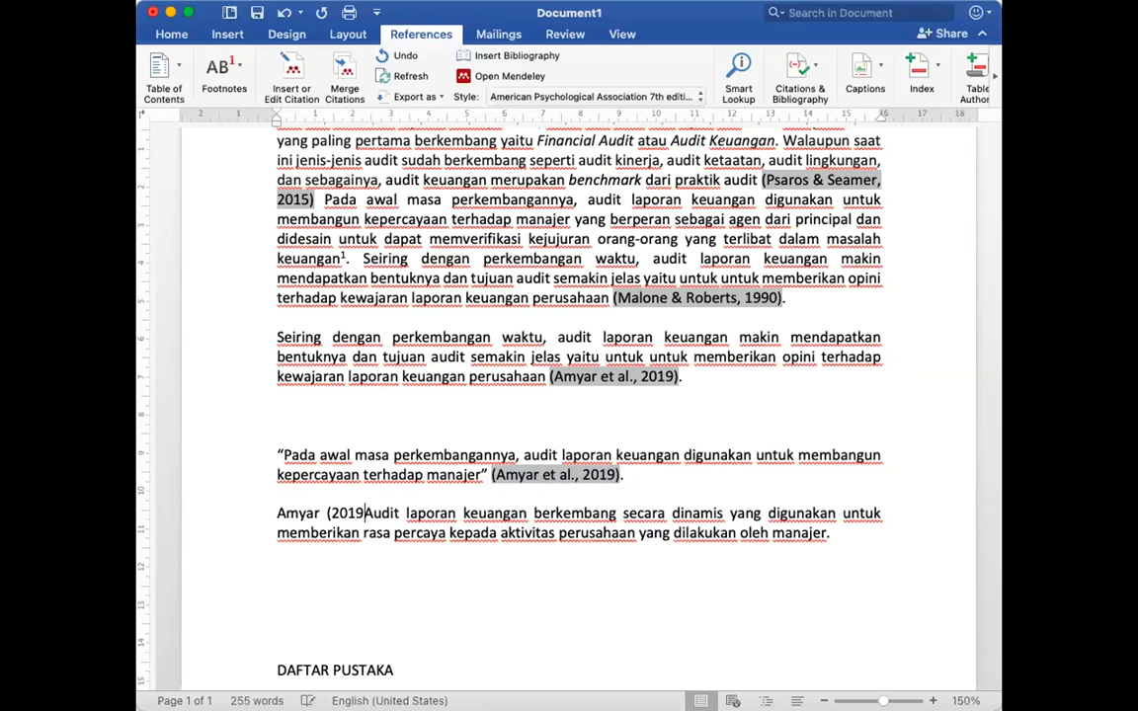
{"action": "type", "text": ") mengaa"}
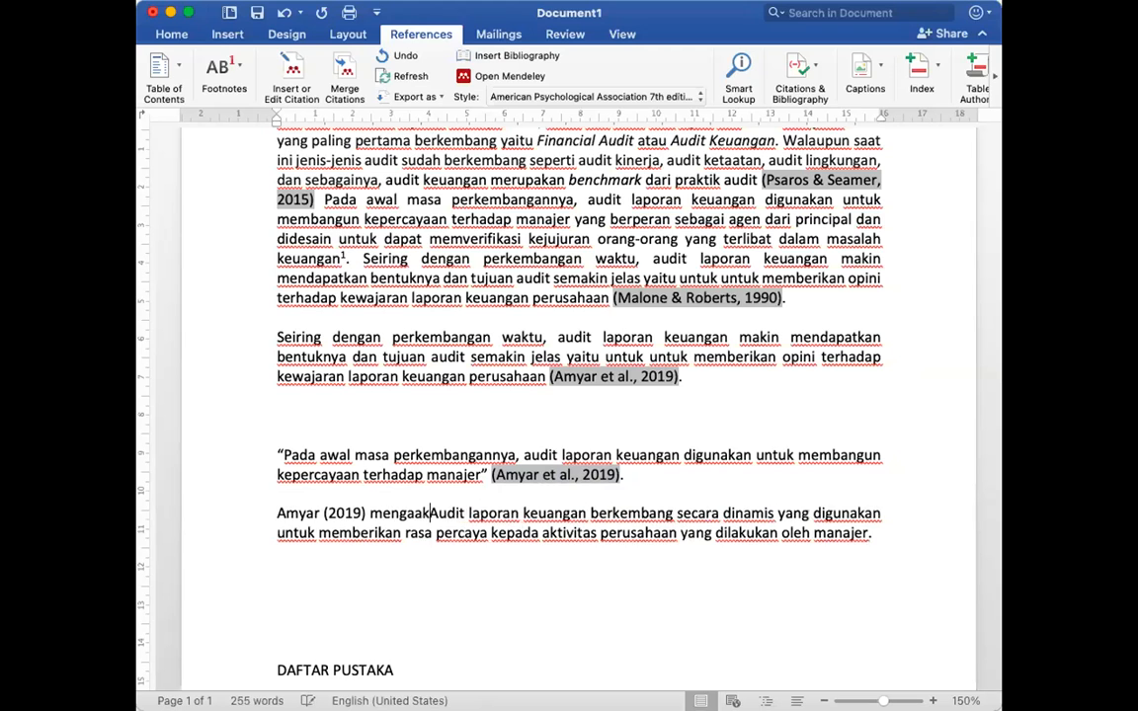
{"action": "key", "text": "BackSpace"}
{"action": "type", "text": "takan bahwa"}
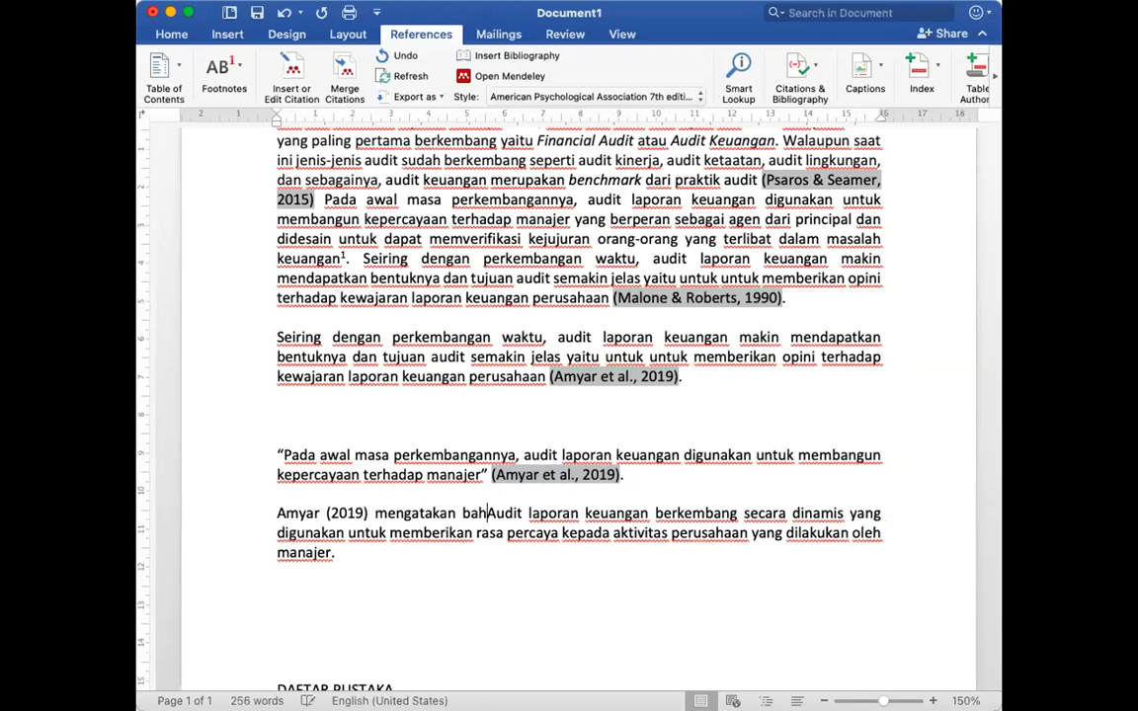
{"action": "key", "text": "Delete"}
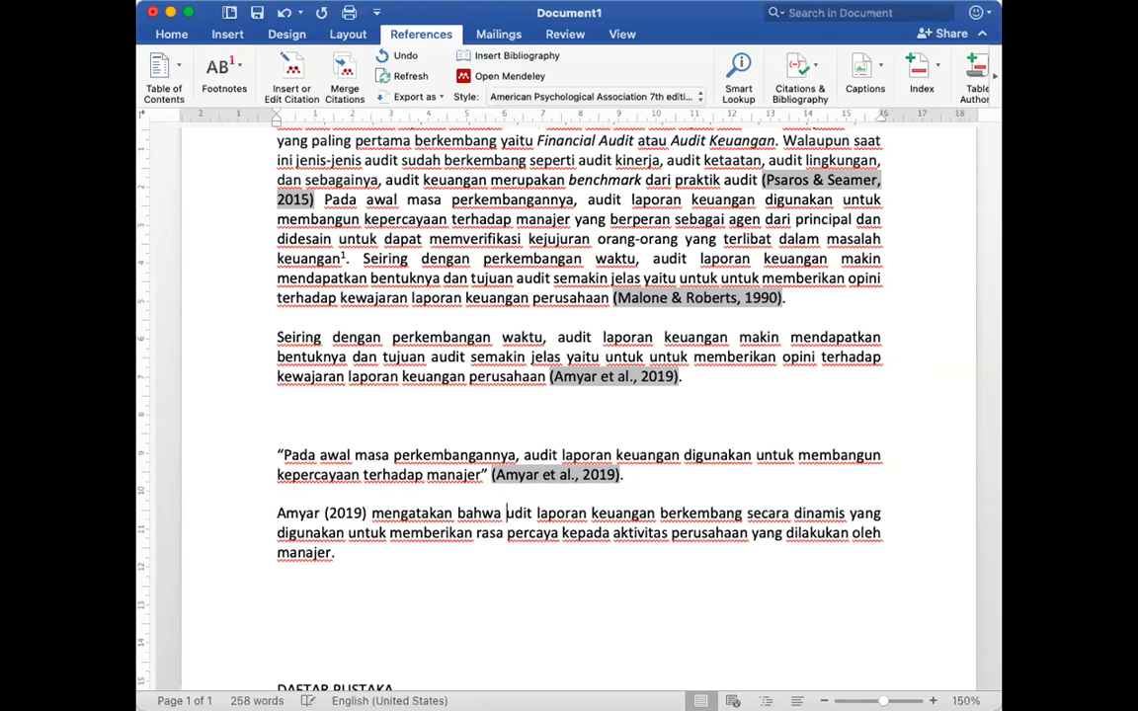
{"action": "type", "text": "a"}
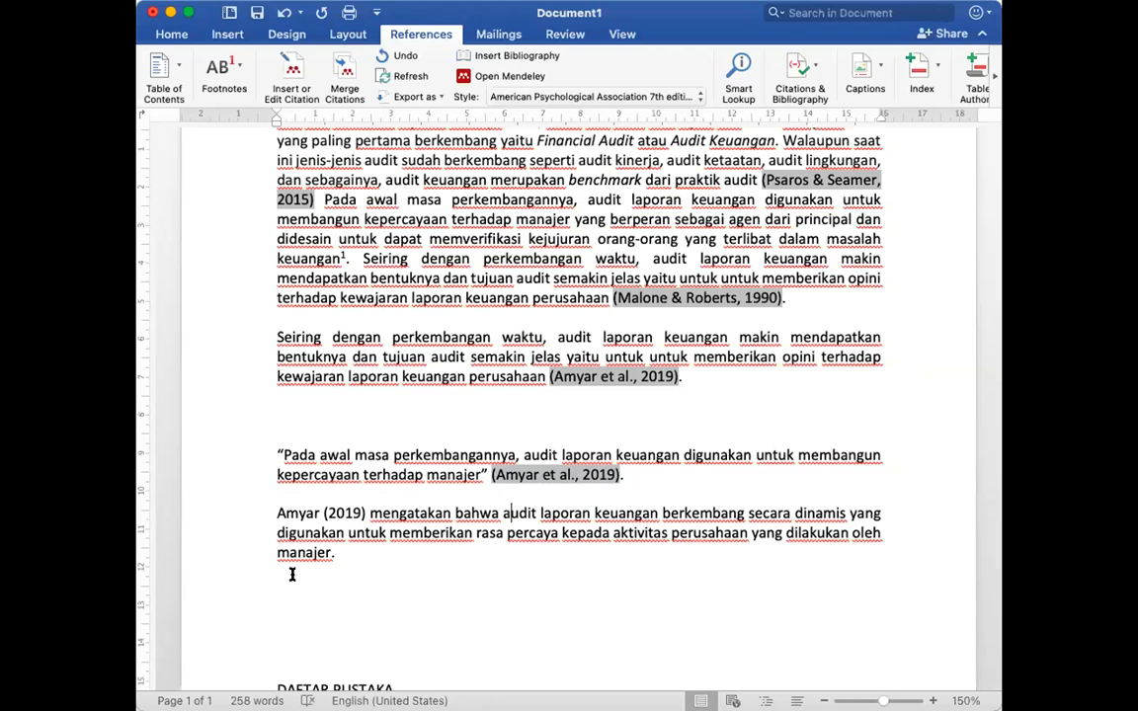
Step: Duplicate the whole fourth paragraph below itself as a fifth paragraph
{"action": "left_click_drag", "start_coordinate": [361, 556], "coordinate": [275, 512]}
{"action": "key", "text": "super+c"}
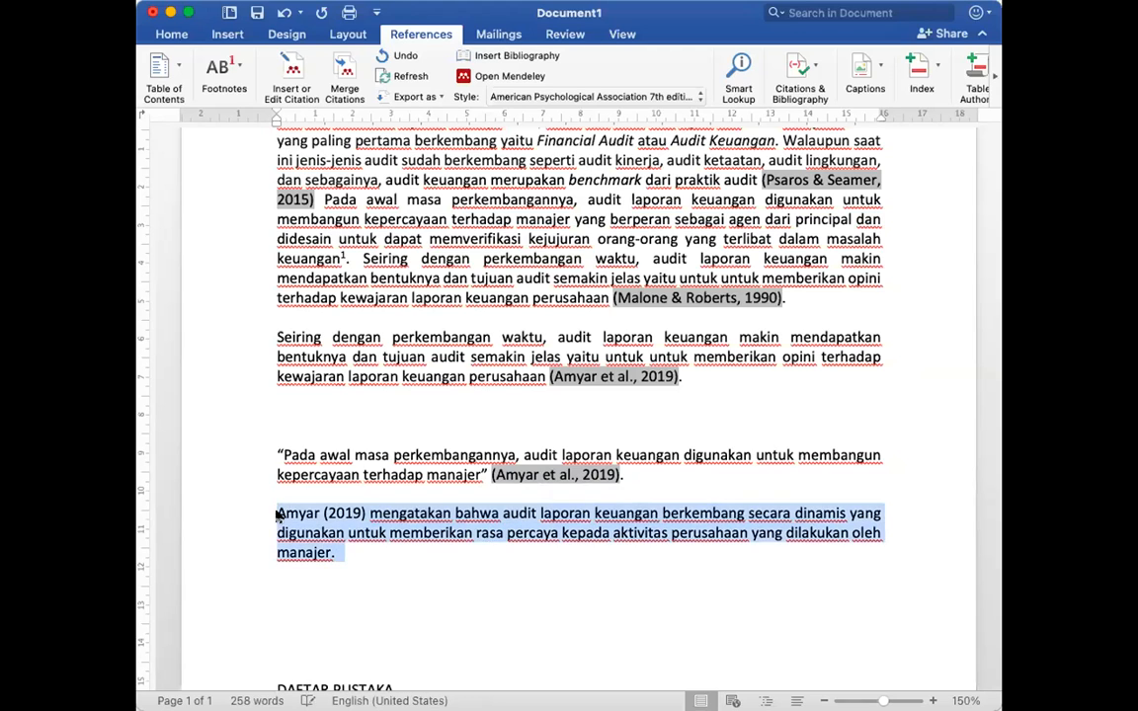
{"action": "left_click", "coordinate": [328, 583]}
{"action": "key", "text": "super+v"}
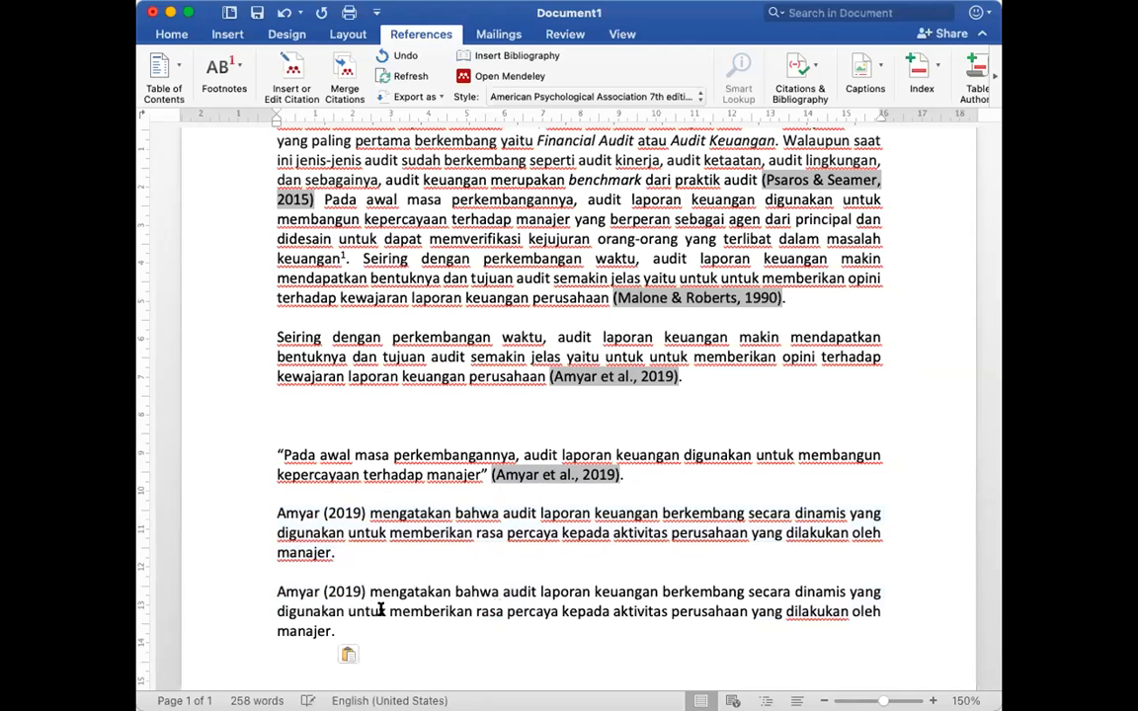
Step: Append a copy of the quotation's 2019 citation and its period to the end of the fifth paragraph
{"action": "left_click_drag", "start_coordinate": [624, 475], "coordinate": [535, 472]}
{"action": "key", "text": "super+c"}
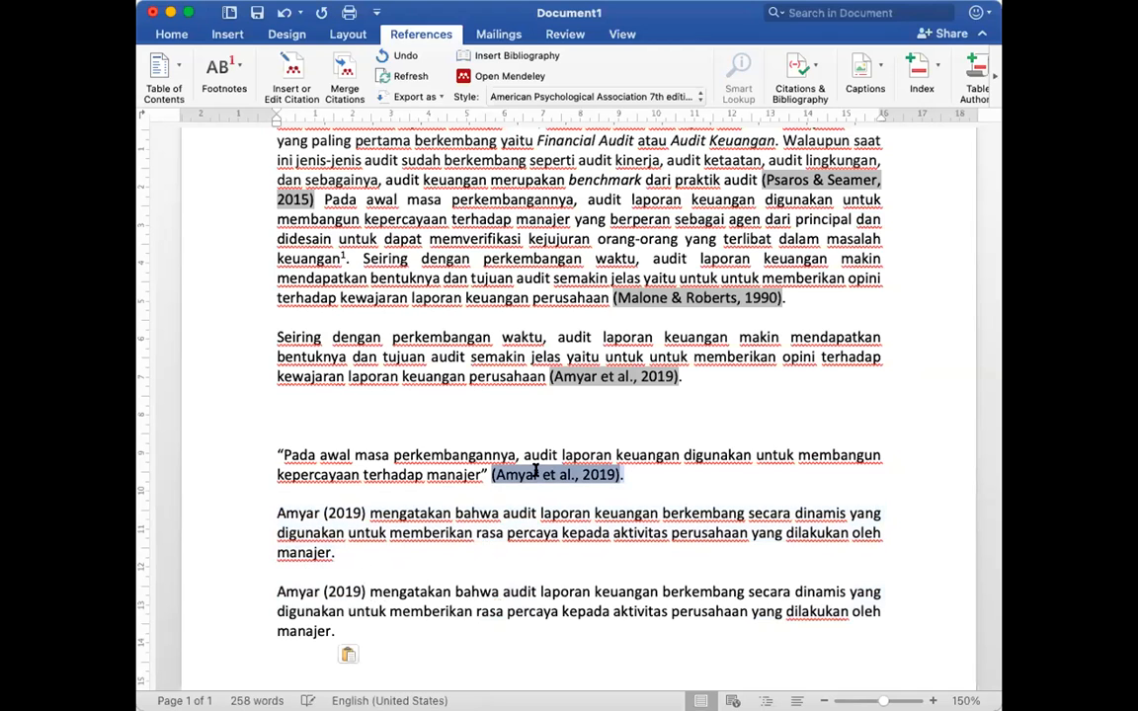
{"action": "left_click", "coordinate": [337, 630]}
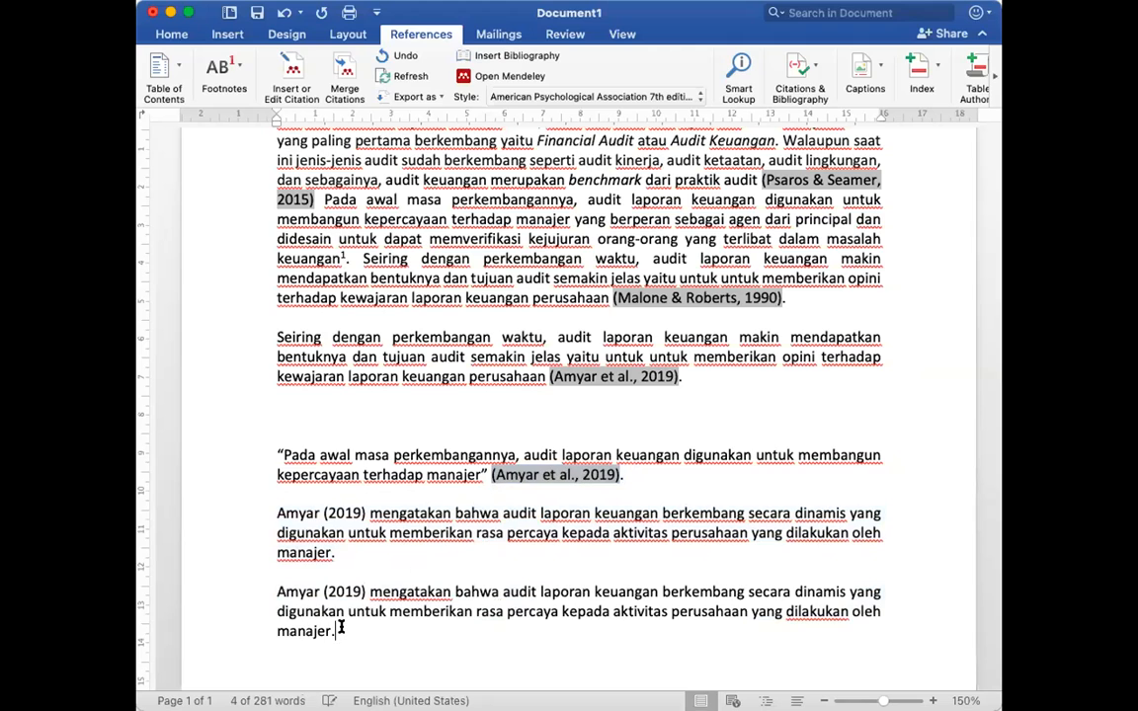
{"action": "key", "text": "super+v"}
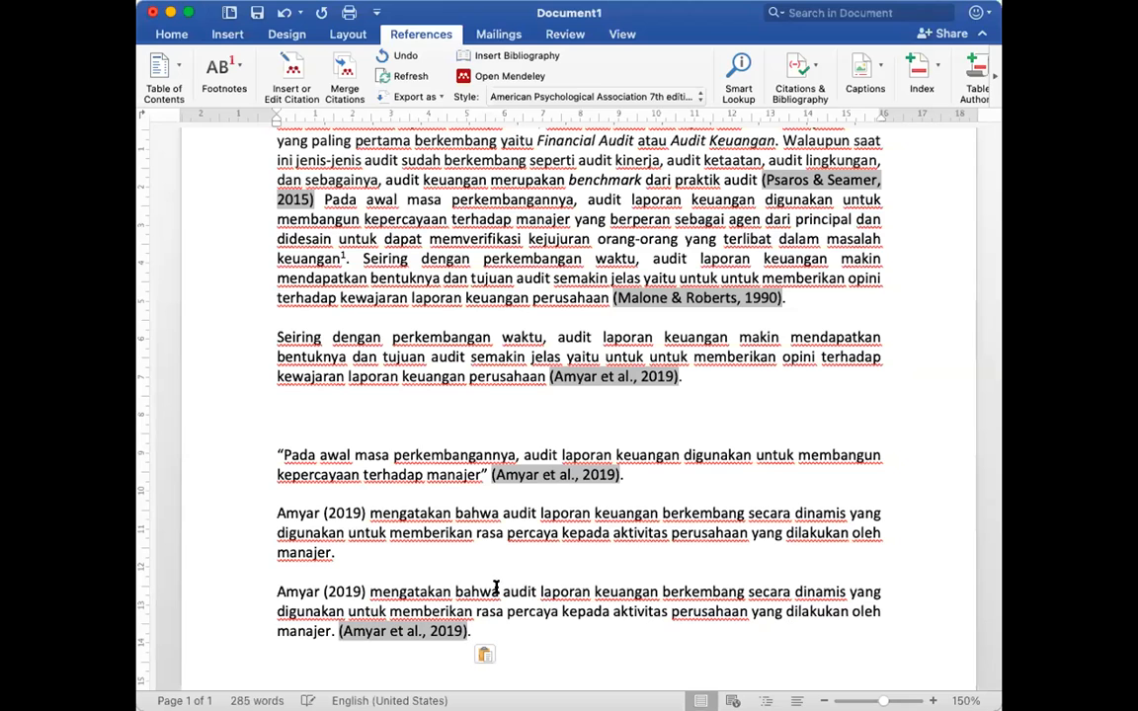
Step: Remove the introductory author phrase from the fifth paragraph and start its sentence with a capitalised "Audit"
{"action": "left_click_drag", "start_coordinate": [497, 588], "coordinate": [267, 589]}
{"action": "key", "text": "BackSpace"}
{"action": "key", "text": "BackSpace"}
{"action": "type", "text": "A"}
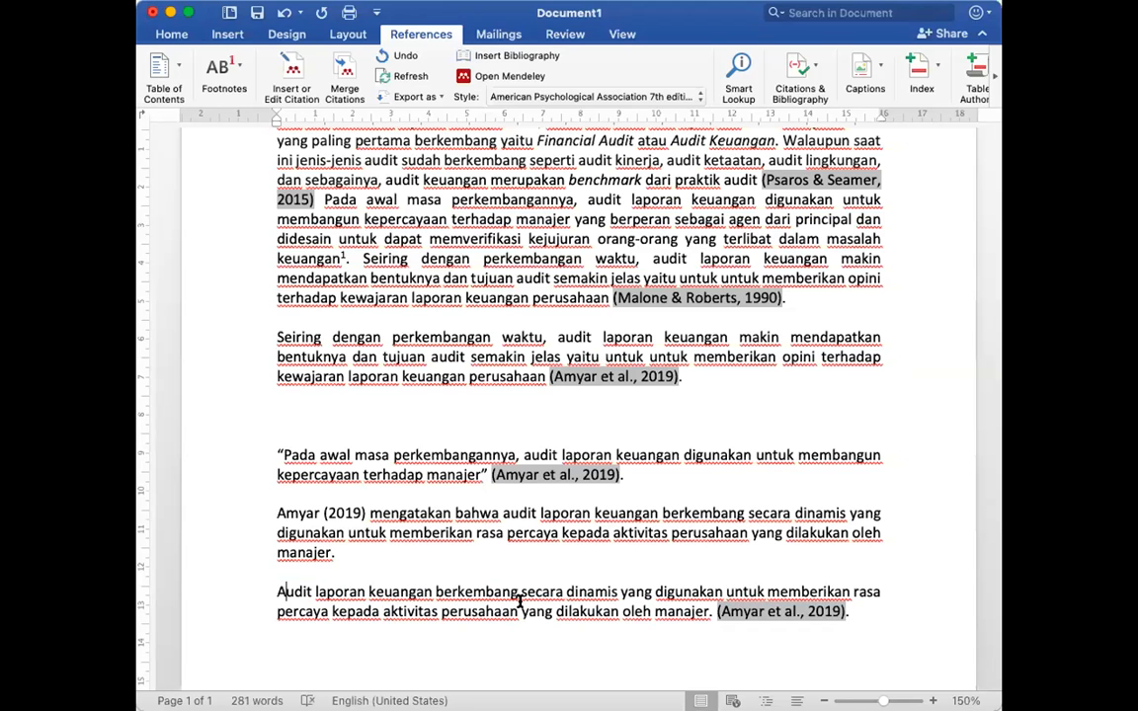
{"action": "left_click_drag", "start_coordinate": [627, 475], "coordinate": [292, 447]}
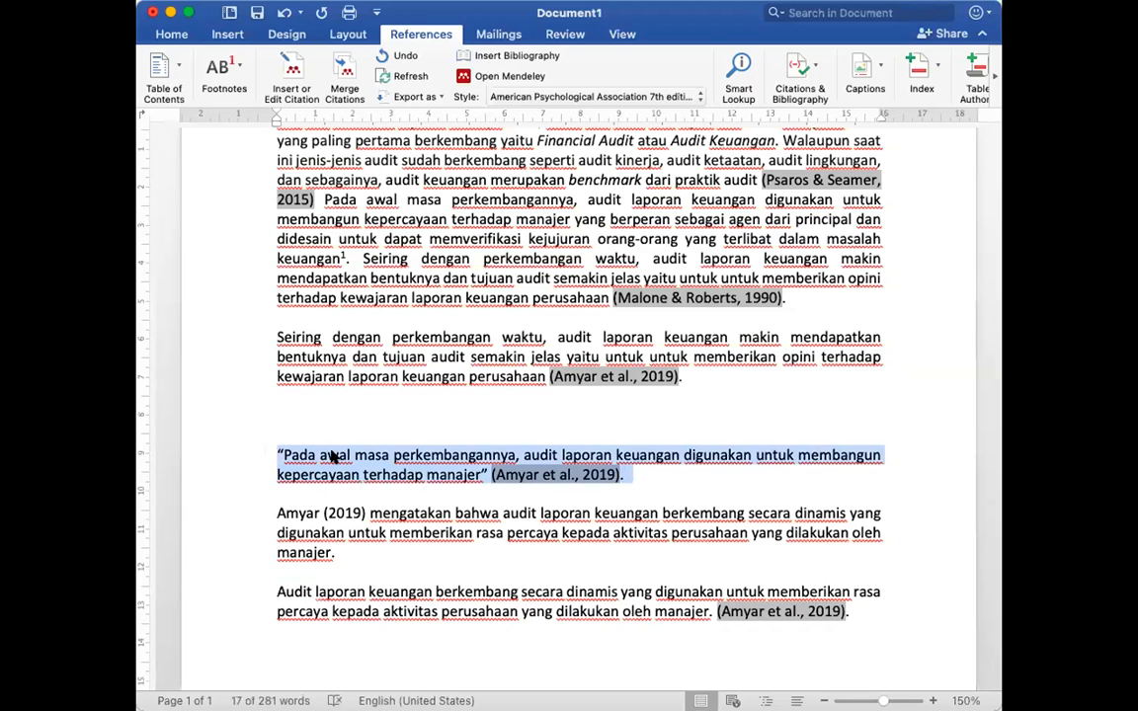
{"action": "left_click", "coordinate": [340, 455]}
{"action": "left_click", "coordinate": [278, 453]}
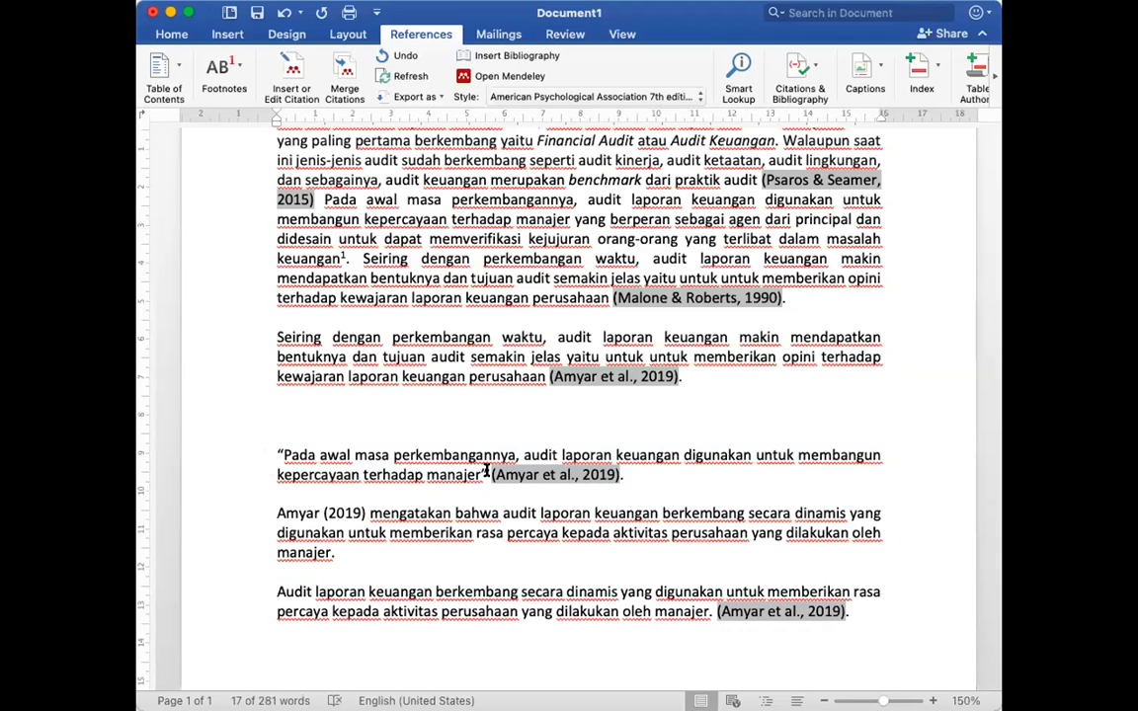
{"action": "left_click", "coordinate": [609, 534]}
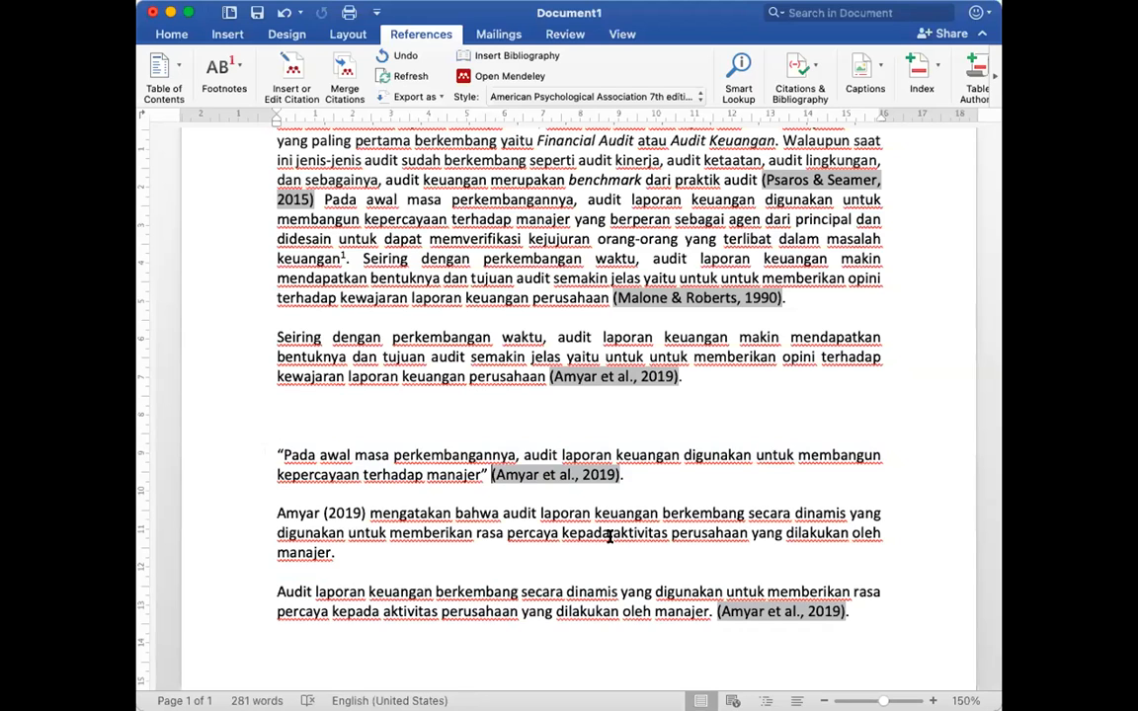
{"action": "triple_click", "coordinate": [280, 513]}
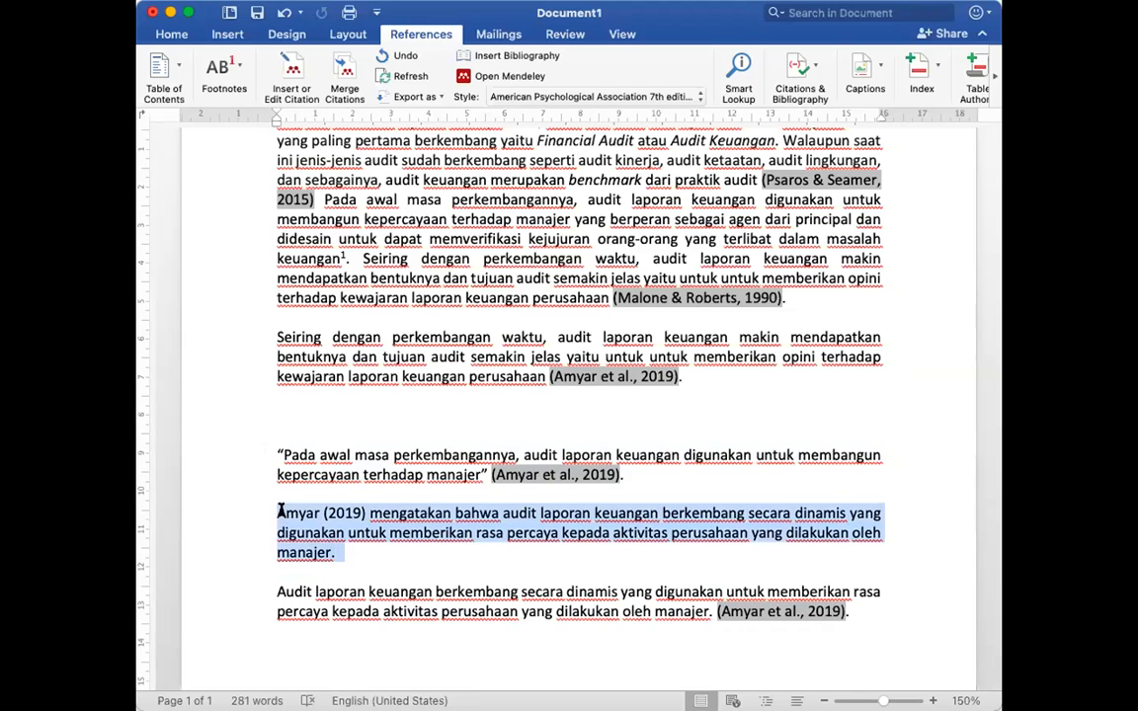
Step: Delete the extra period between "manajer" and the citation in the fifth paragraph
{"action": "left_click_drag", "start_coordinate": [699, 611], "coordinate": [570, 583]}
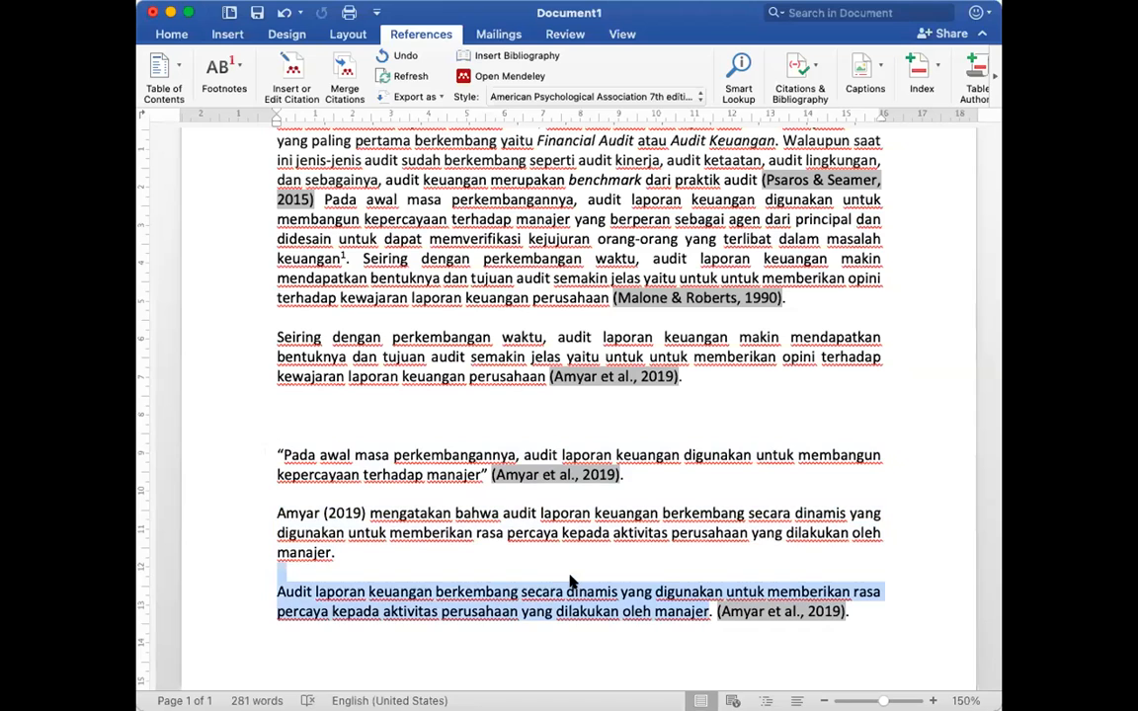
{"action": "left_click", "coordinate": [713, 611]}
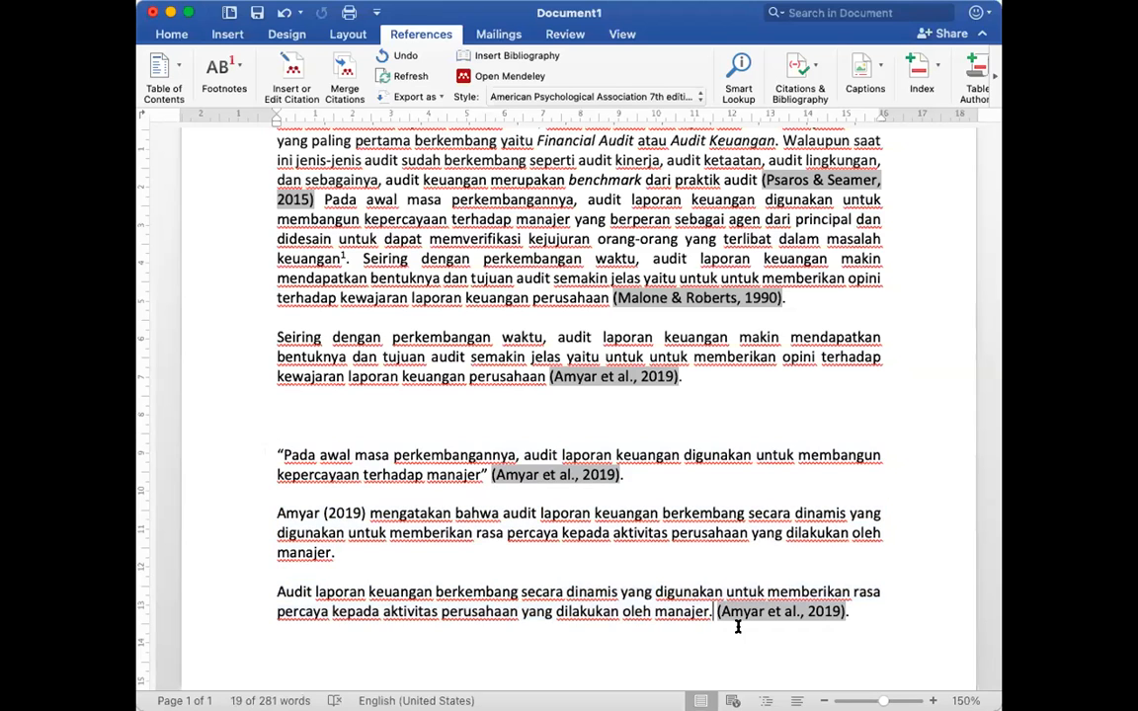
{"action": "key", "text": "BackSpace"}
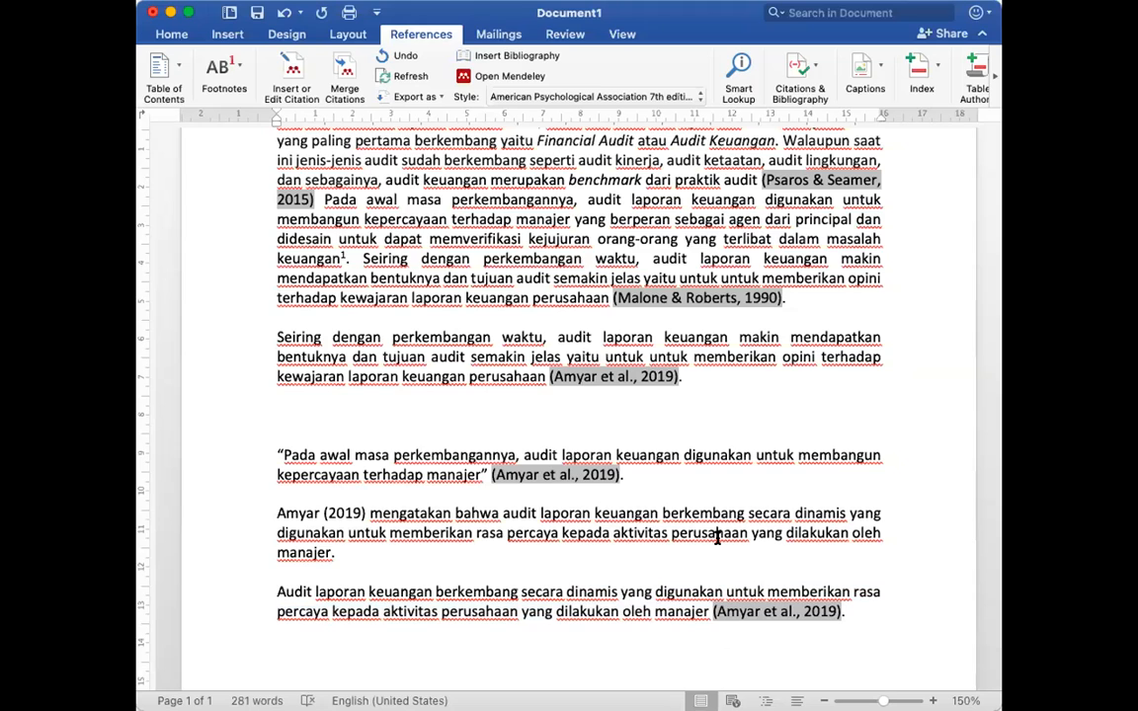
Step: Add a new empty paragraph after the fifth paragraph, above the DAFTAR PUSTAKA heading
{"action": "scroll", "coordinate": [719, 536], "scroll_direction": "down", "scroll_amount": 5}
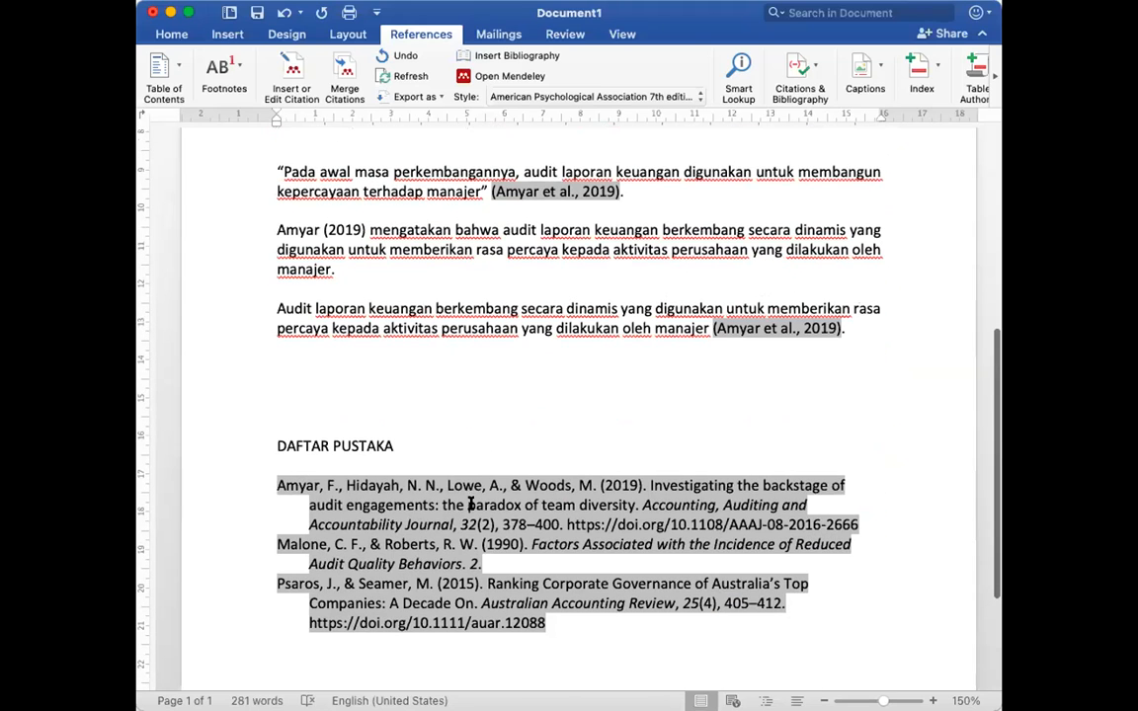
{"action": "scroll", "coordinate": [480, 499], "scroll_direction": "up", "scroll_amount": 3}
{"action": "left_click", "coordinate": [862, 506]}
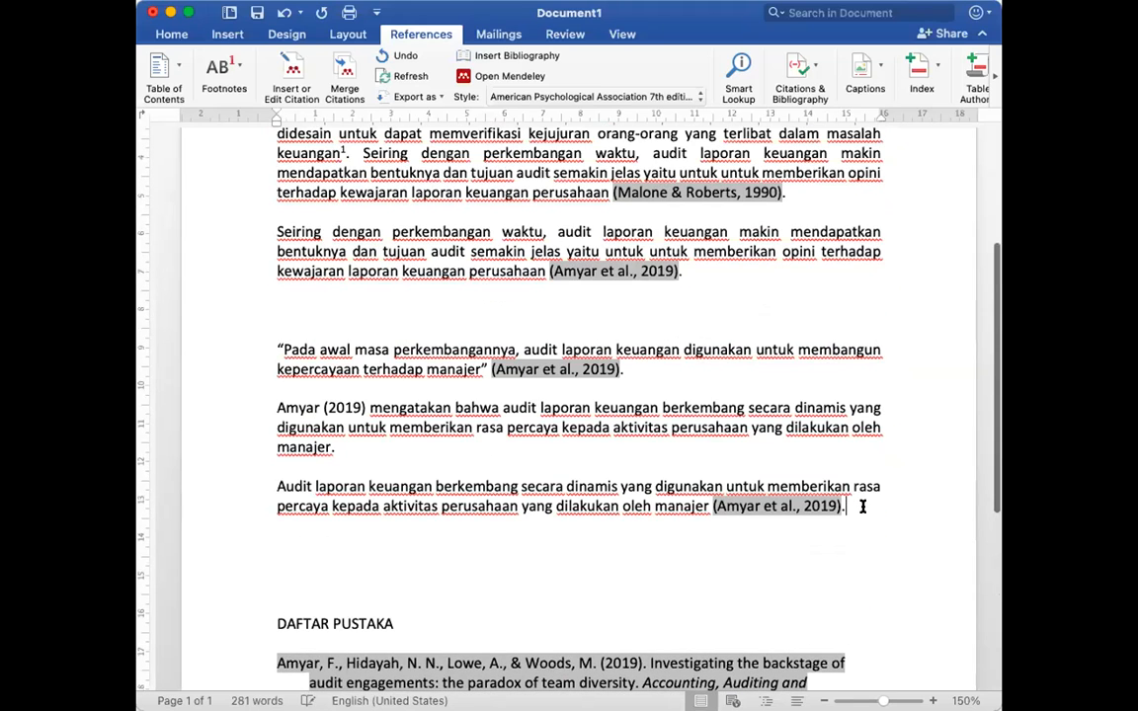
{"action": "key", "text": "Return"}
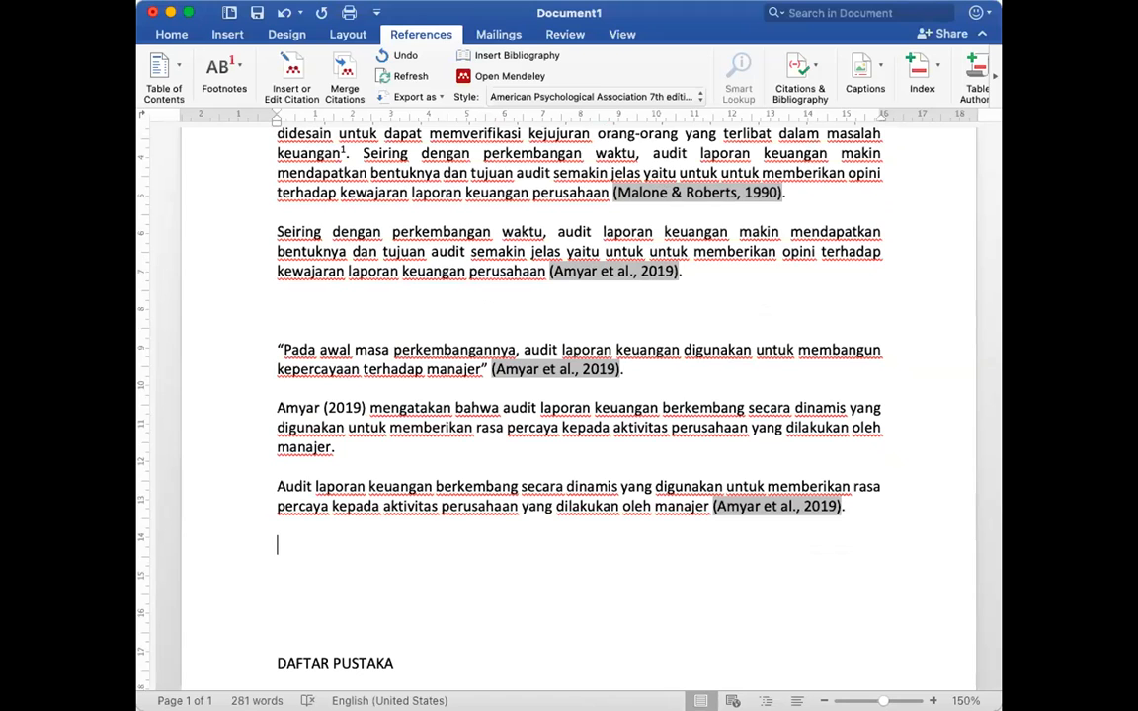
Step: Try to insert a Mendeley citation inside the first bibliography entry under DAFTAR PUSTAKA
{"action": "scroll", "coordinate": [413, 599], "scroll_direction": "down", "scroll_amount": 2}
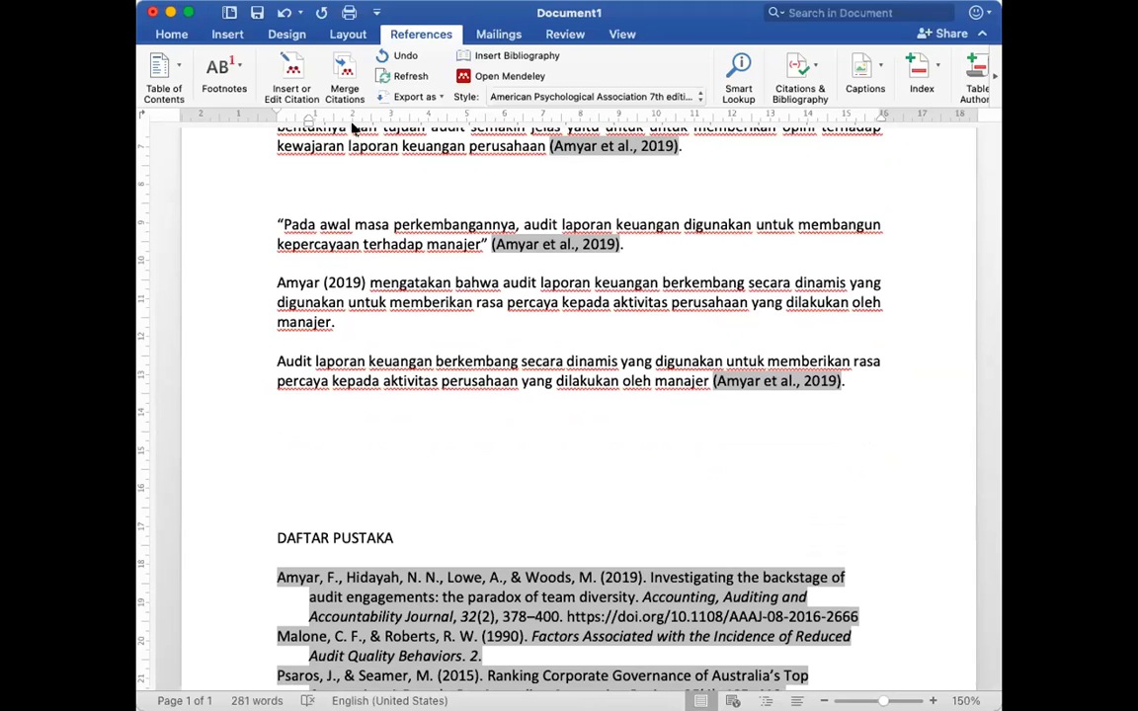
{"action": "left_click", "coordinate": [287, 67]}
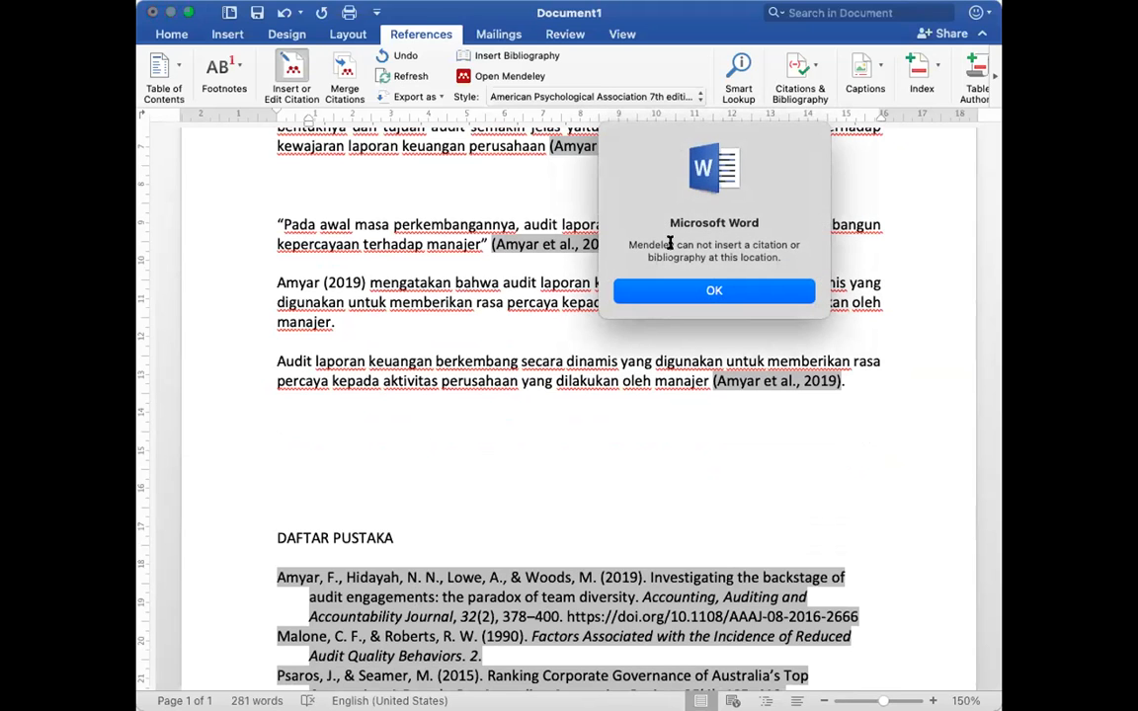
{"action": "left_click", "coordinate": [715, 292]}
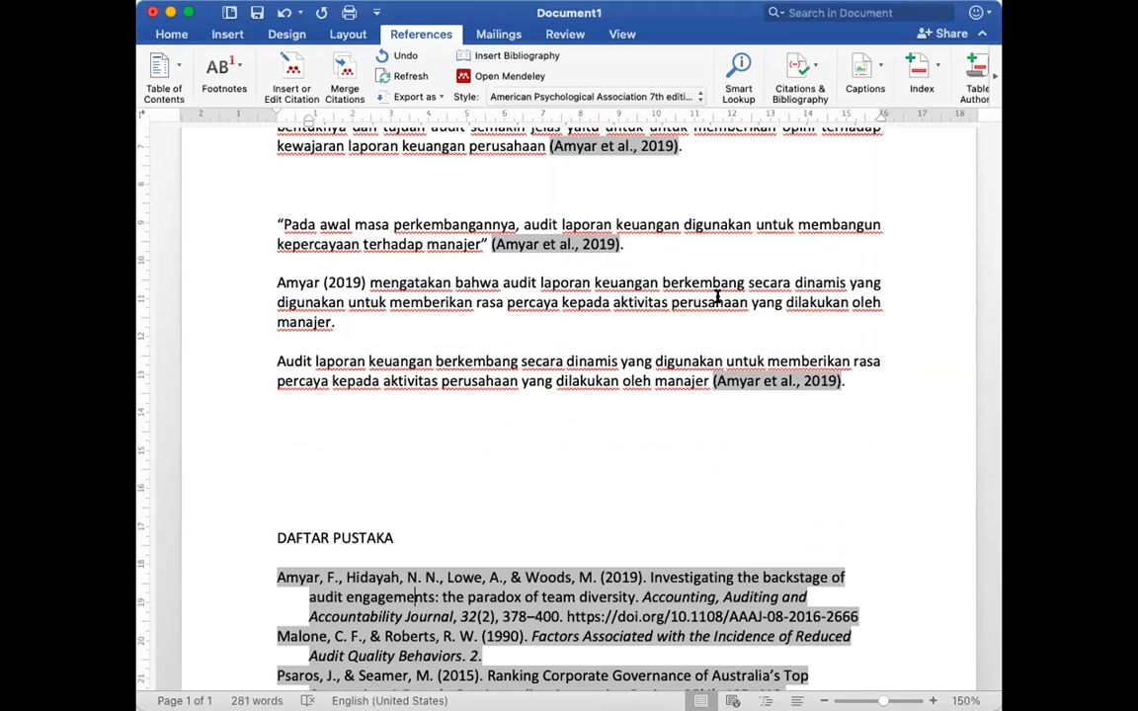
{"action": "left_click", "coordinate": [289, 75]}
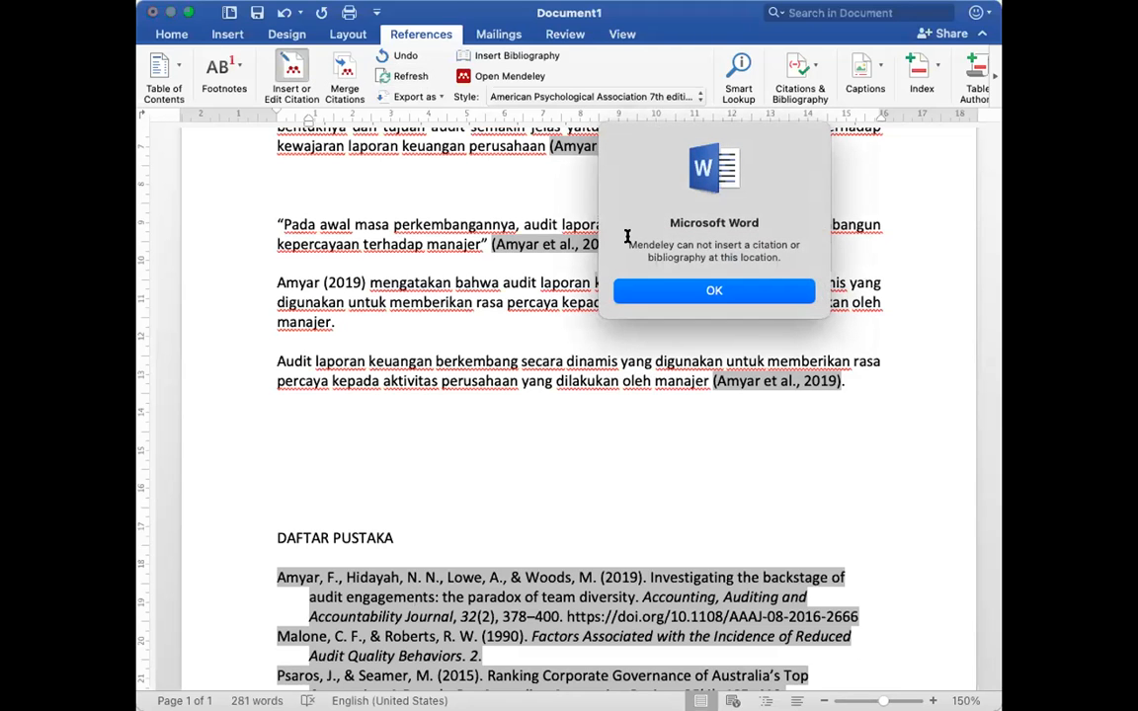
{"action": "left_click", "coordinate": [679, 287]}
Step: Replace the citation ending the fifth paragraph with a Mendeley citation of the 2015 article on ranking corporate governance of Australia's top companies
{"action": "left_click", "coordinate": [490, 436]}
{"action": "left_click", "coordinate": [319, 402]}
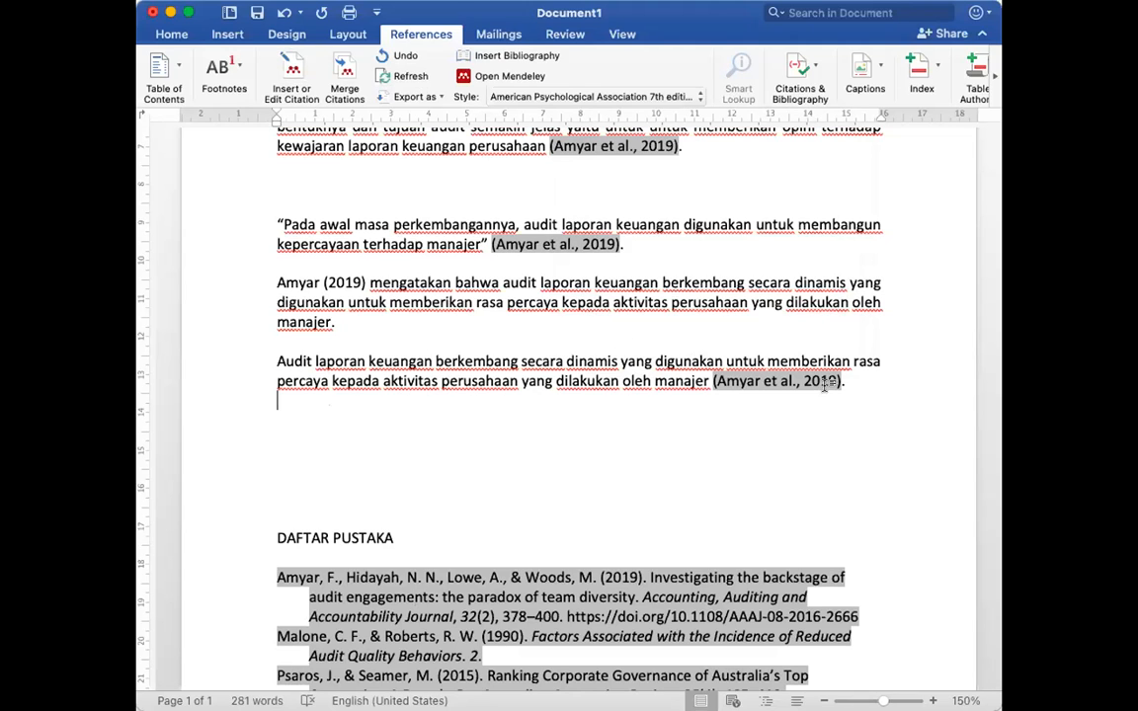
{"action": "left_click_drag", "start_coordinate": [889, 375], "coordinate": [709, 380]}
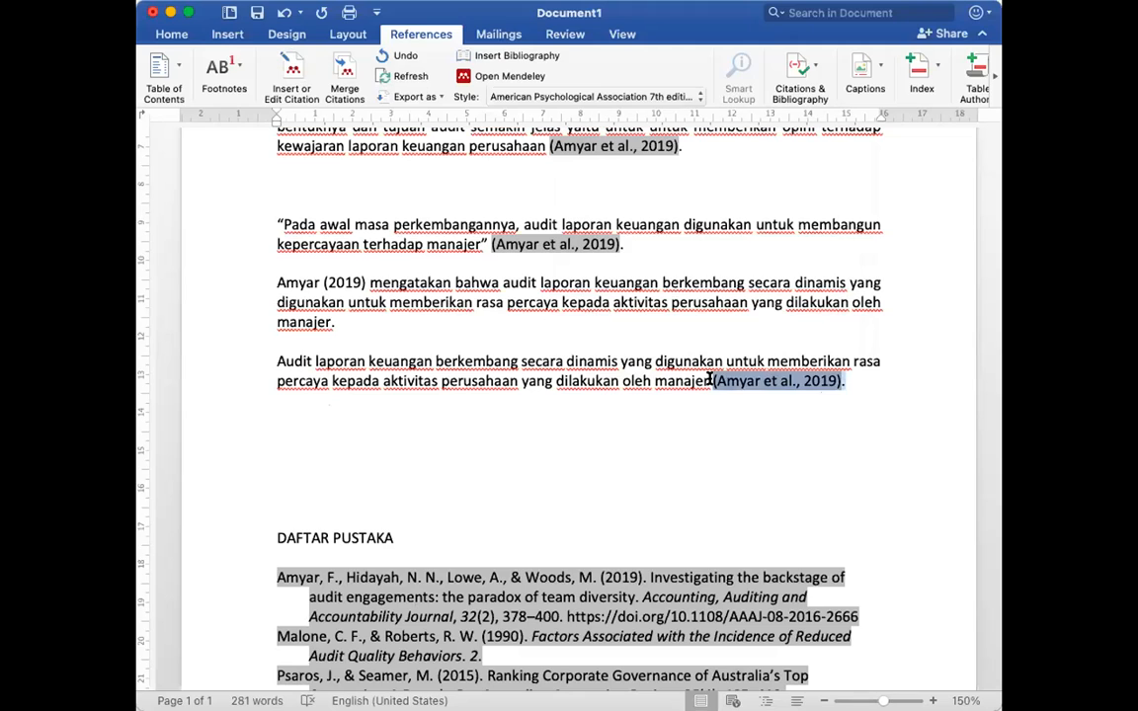
{"action": "key", "text": "BackSpace"}
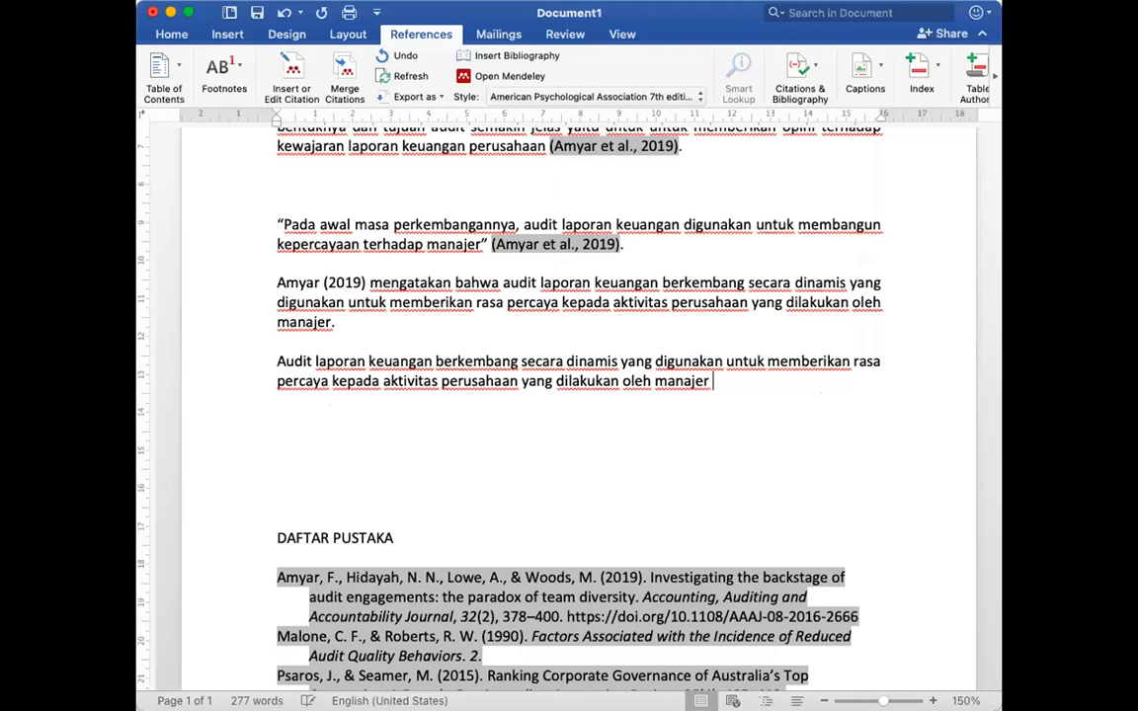
{"action": "left_click", "coordinate": [289, 67]}
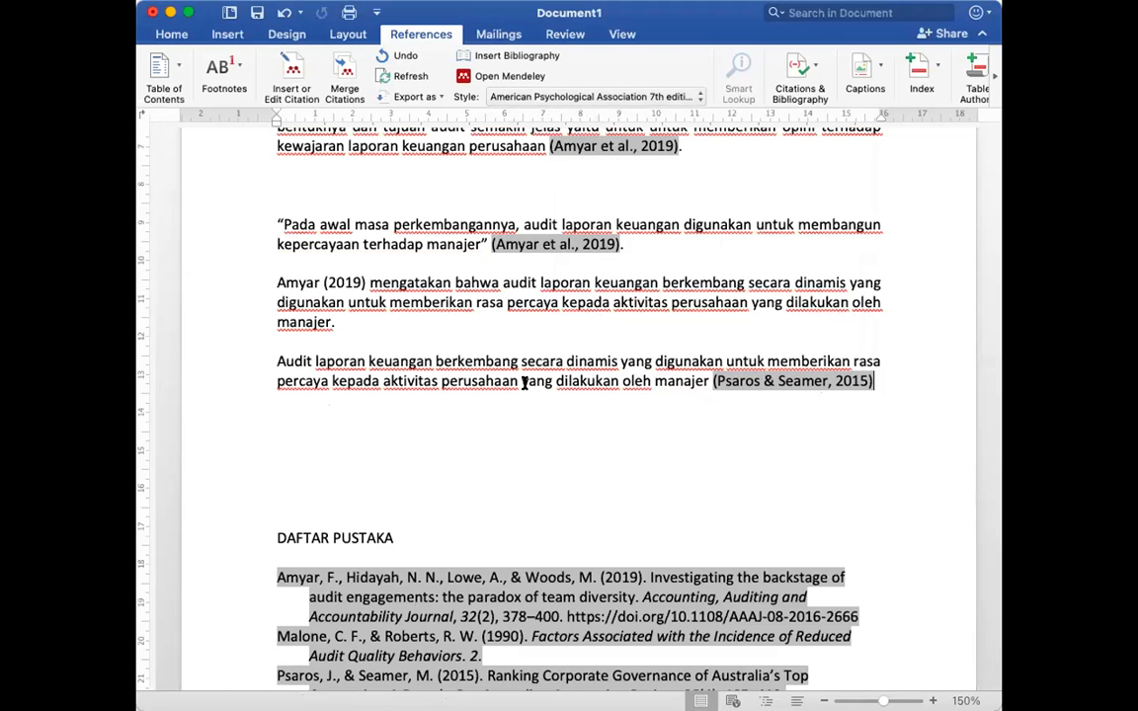
{"action": "scroll", "coordinate": [528, 382], "scroll_direction": "down", "scroll_amount": 2}
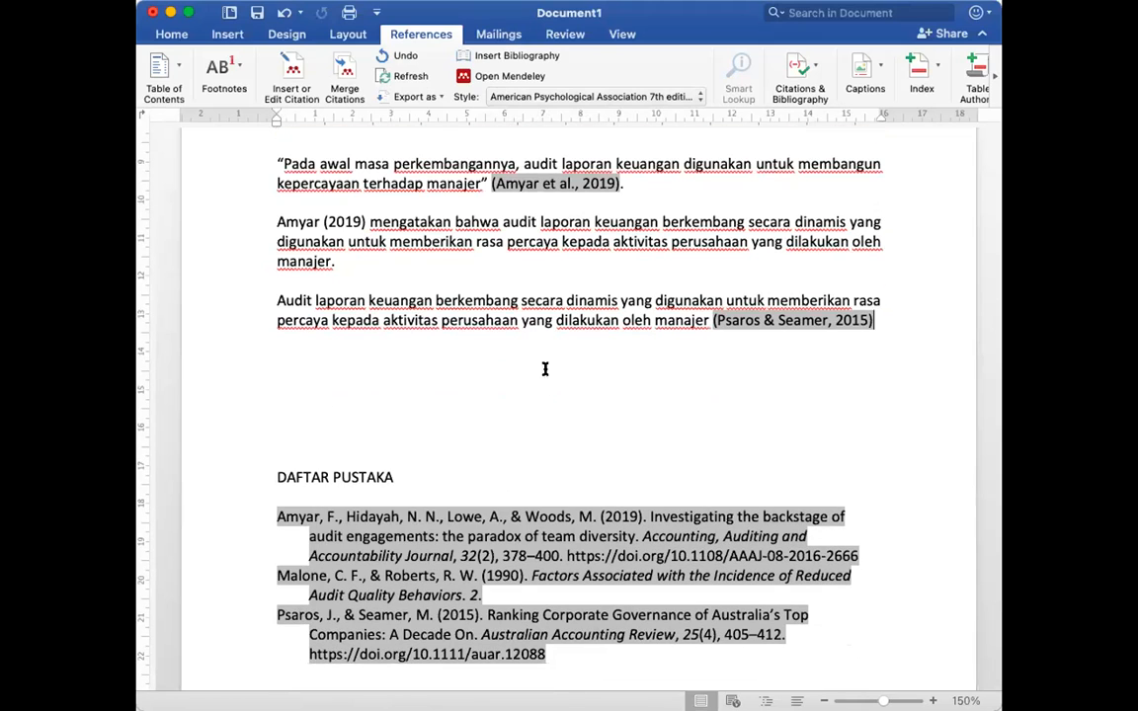
Step: Insert a second citation for the 2001 article on audit quality and the psychological contract beside it, and merge both citations
{"action": "left_click", "coordinate": [295, 69]}
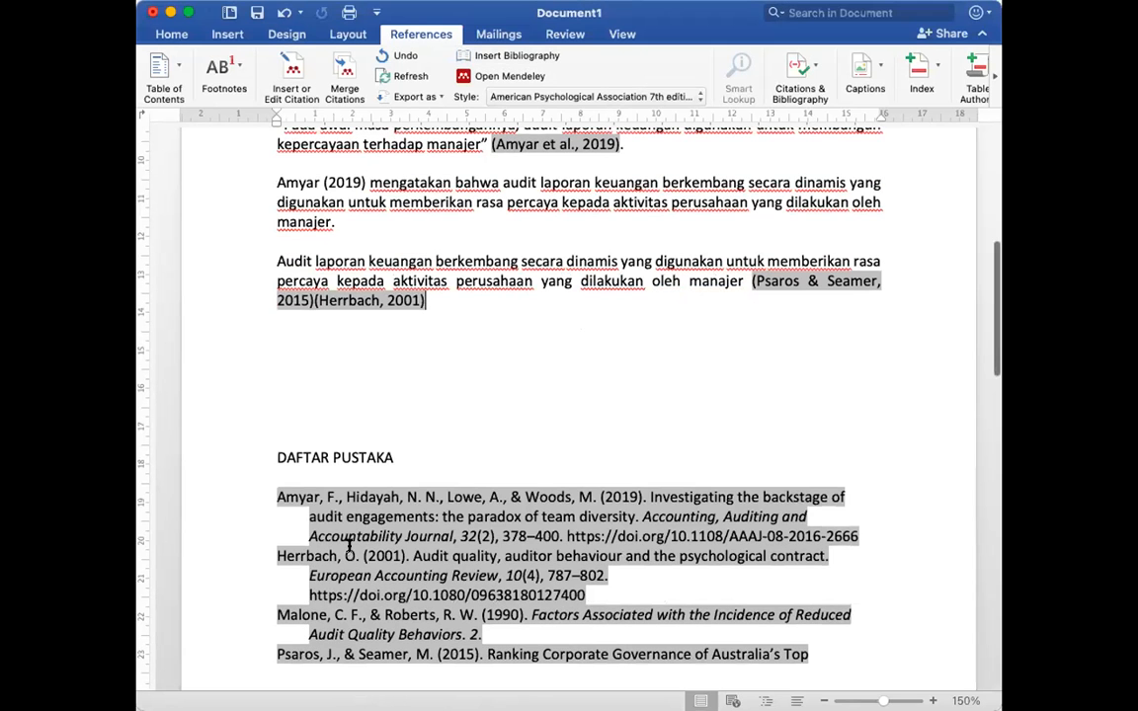
{"action": "left_click", "coordinate": [314, 555]}
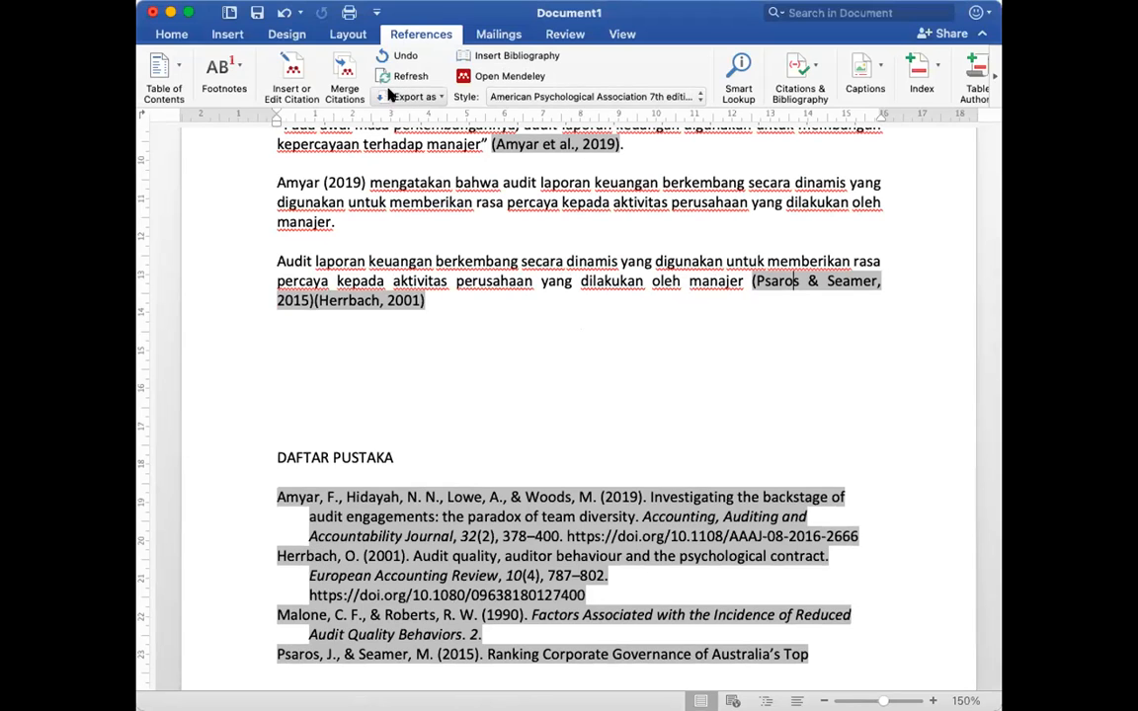
{"action": "left_click", "coordinate": [346, 77]}
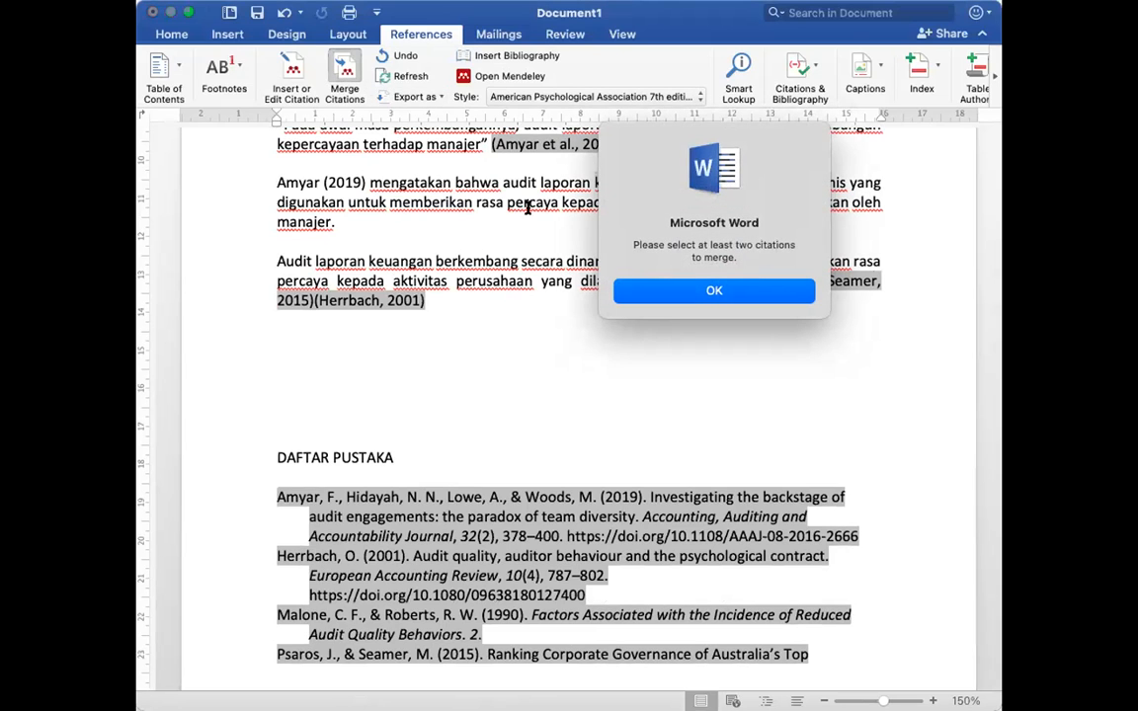
{"action": "left_click", "coordinate": [709, 296]}
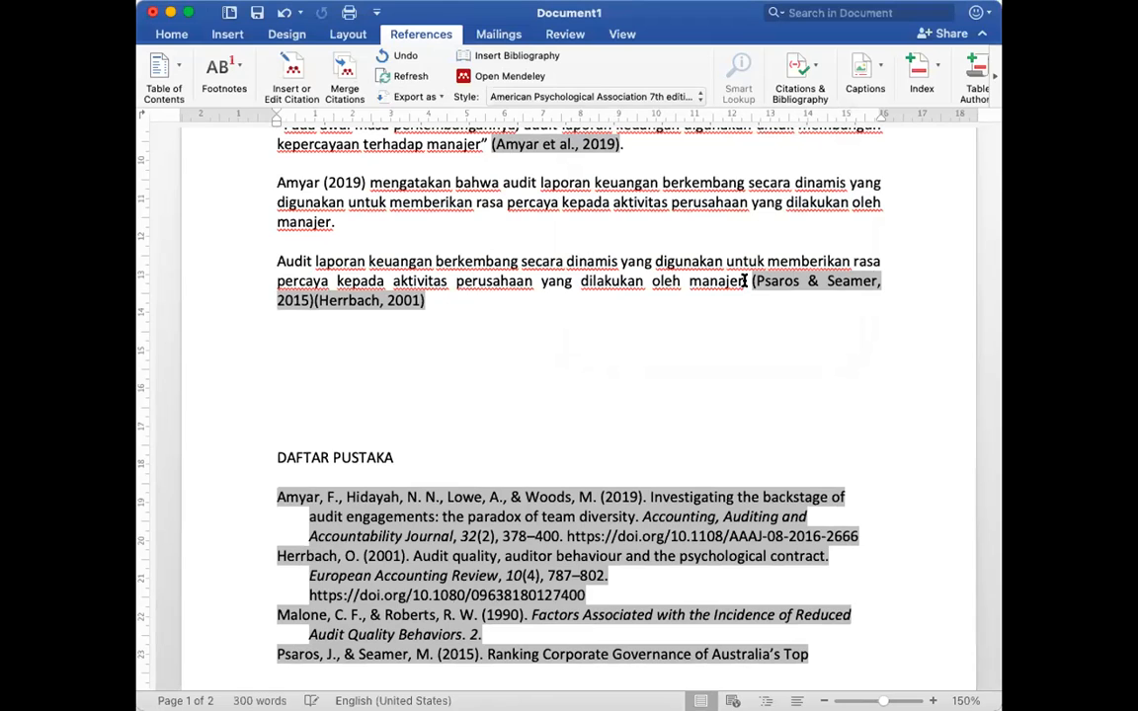
{"action": "left_click", "coordinate": [746, 280], "text": "shift"}
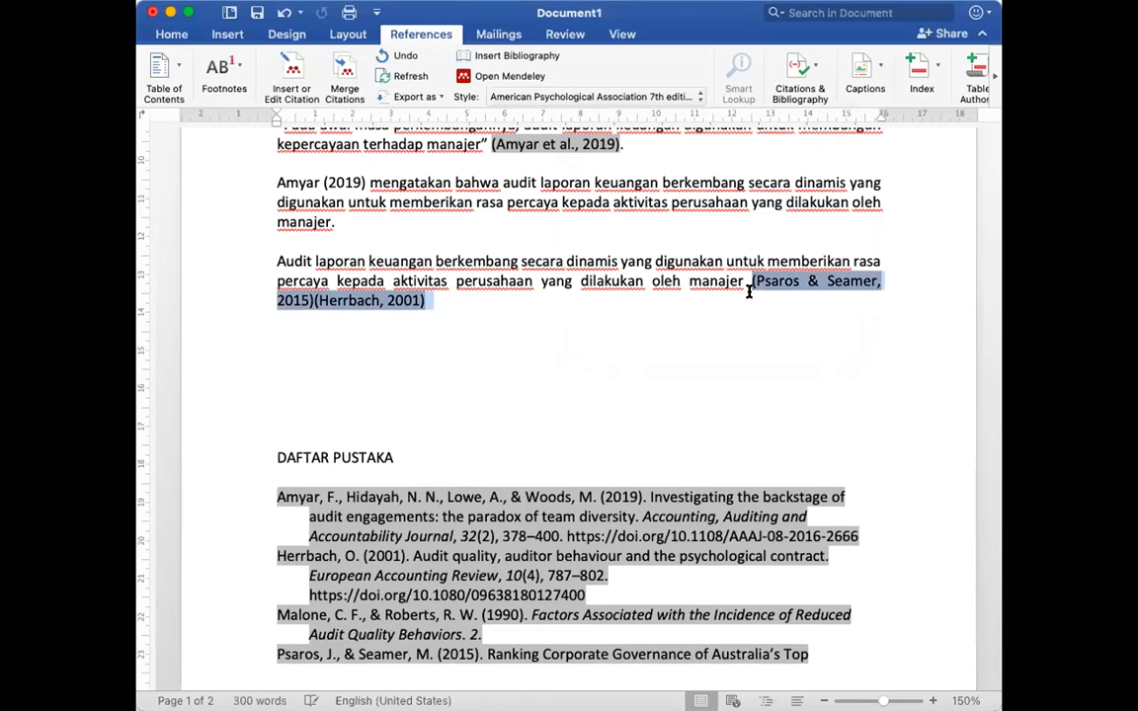
{"action": "left_click", "coordinate": [342, 75]}
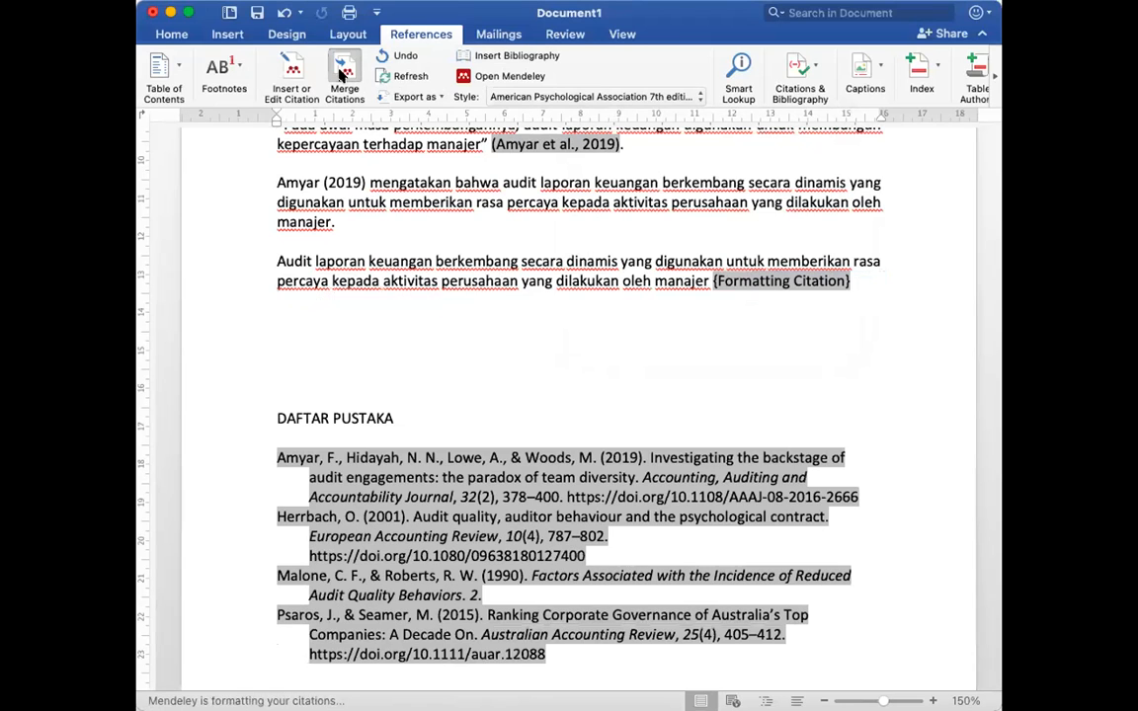
{"action": "left_click", "coordinate": [580, 336]}
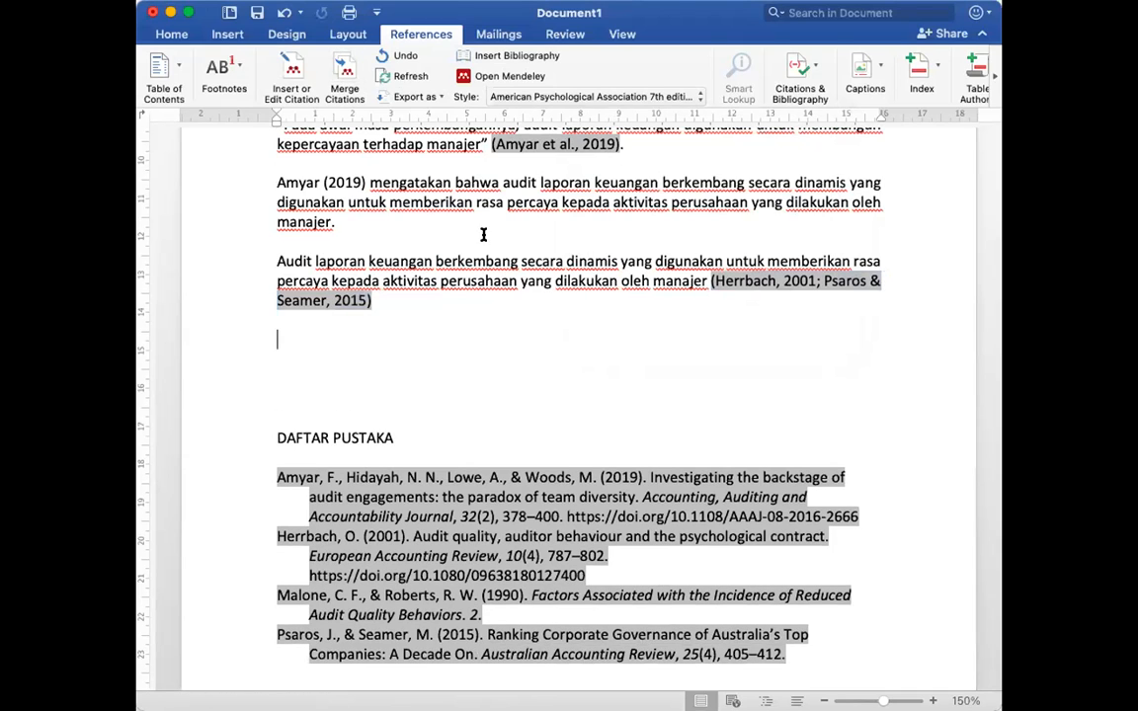
Step: End the fifth paragraph with a period after the merged citation and add an empty paragraph below it
{"action": "left_click", "coordinate": [810, 280]}
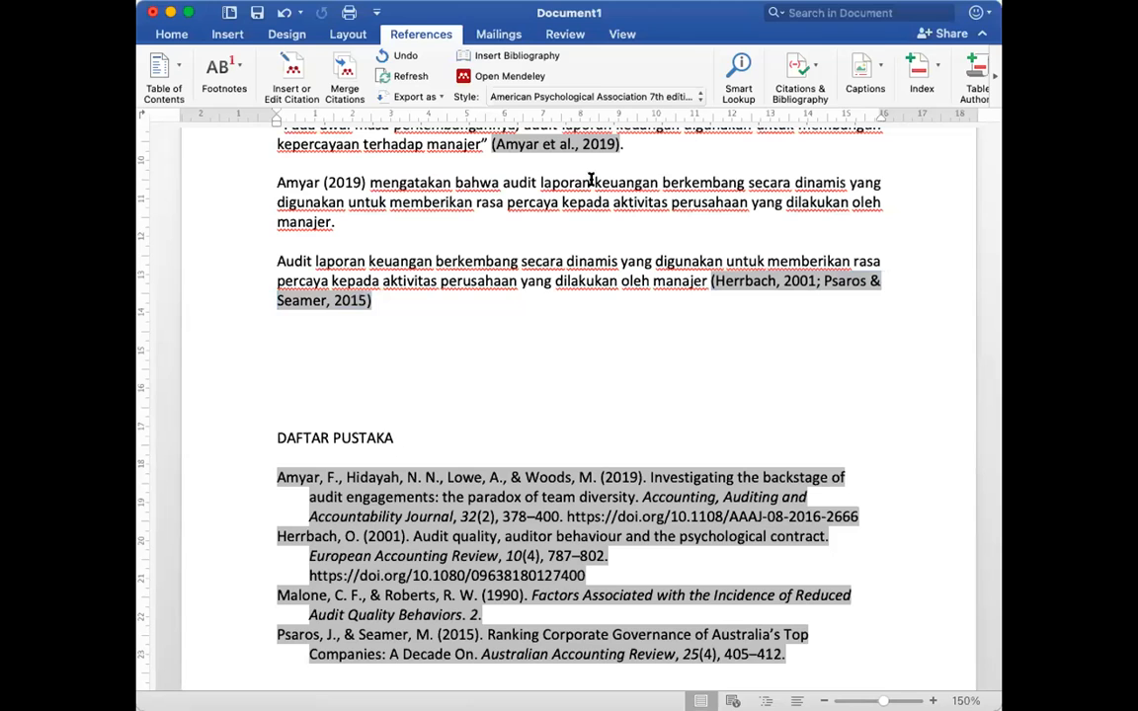
{"action": "scroll", "coordinate": [555, 285], "scroll_direction": "up", "scroll_amount": 2}
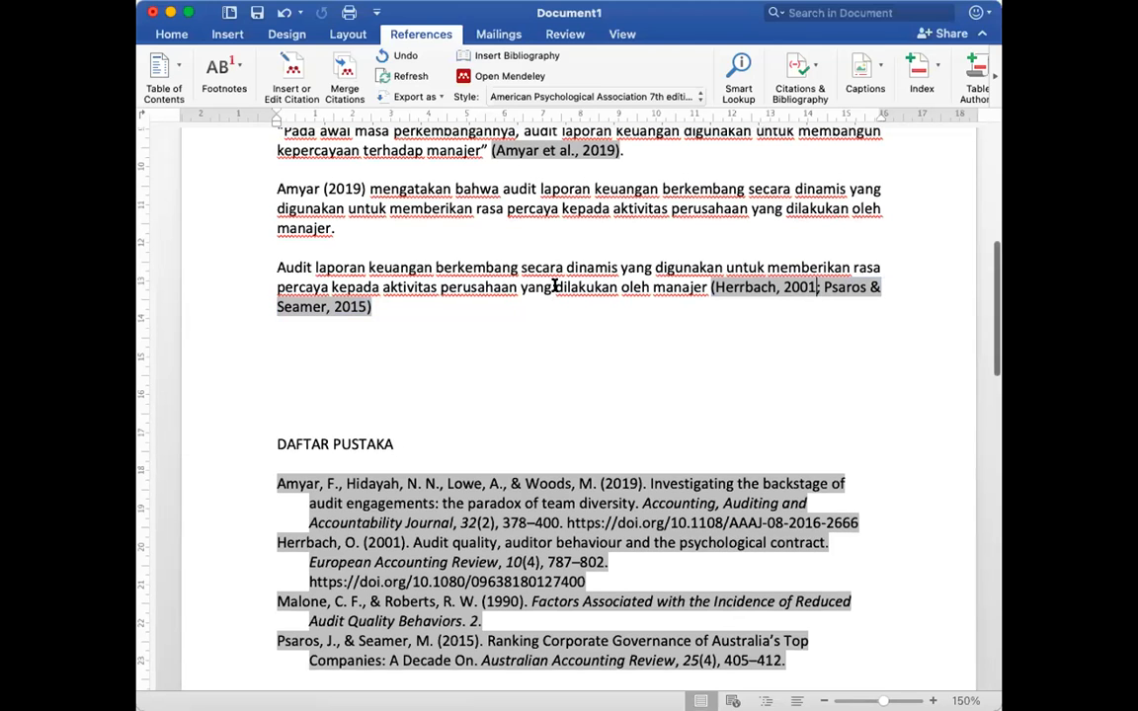
{"action": "left_click", "coordinate": [393, 318]}
{"action": "type", "text": "."}
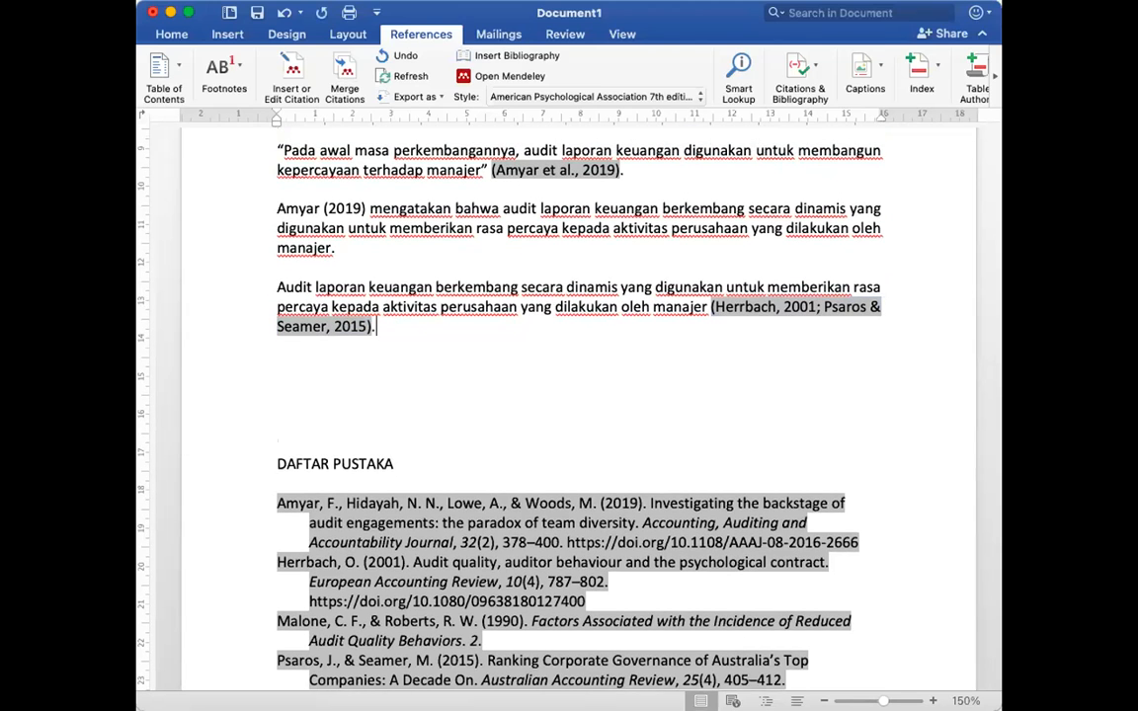
{"action": "key", "text": "Return"}
{"action": "key", "text": "Return"}
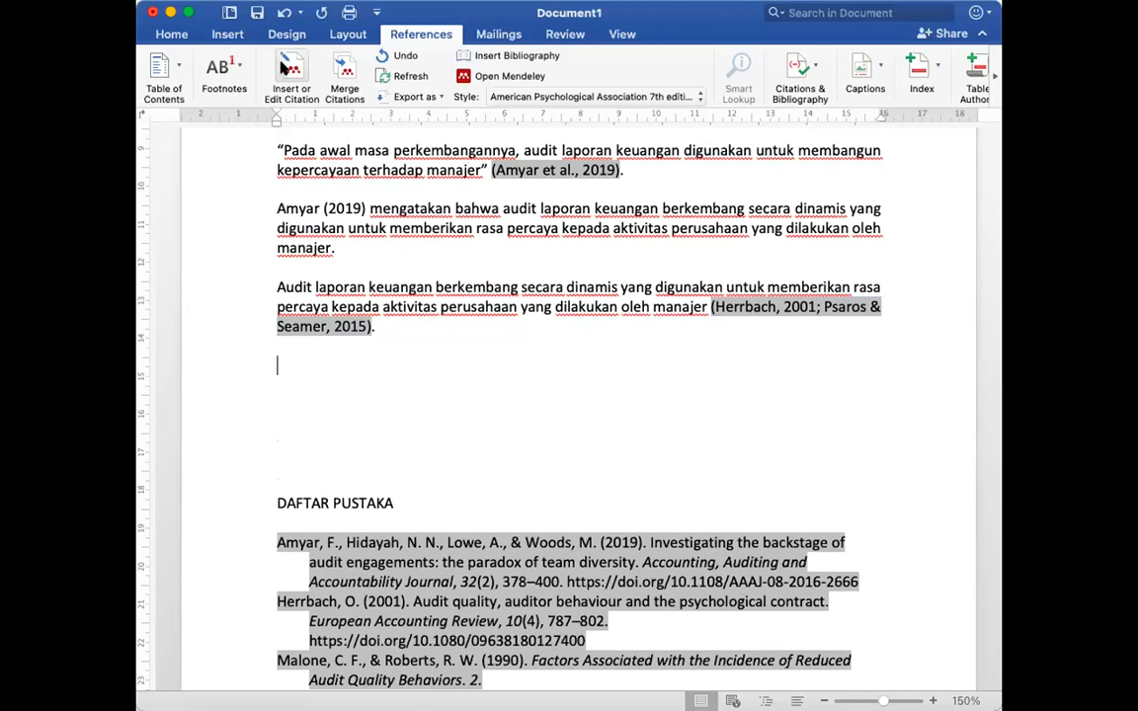
Step: Insert a Mendeley citation of the 2016 article on dysfunctional behavior of external auditors and pull it up directly behind the fifth paragraph's period
{"action": "left_click", "coordinate": [294, 69]}
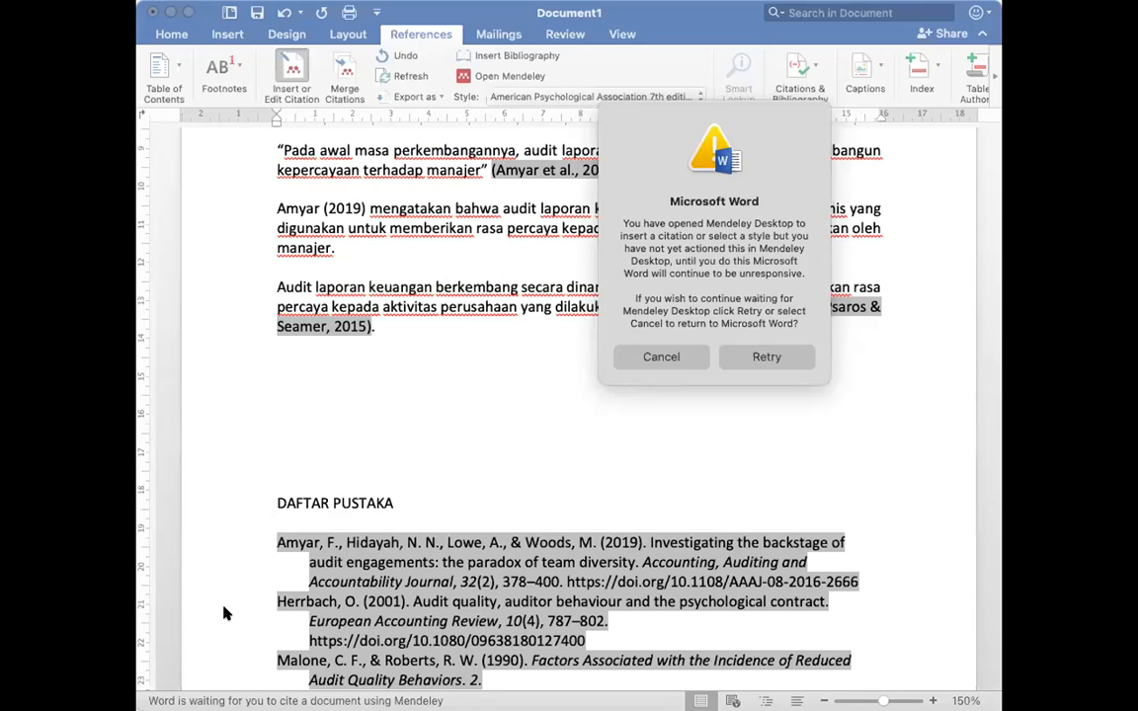
{"action": "left_click", "coordinate": [784, 356]}
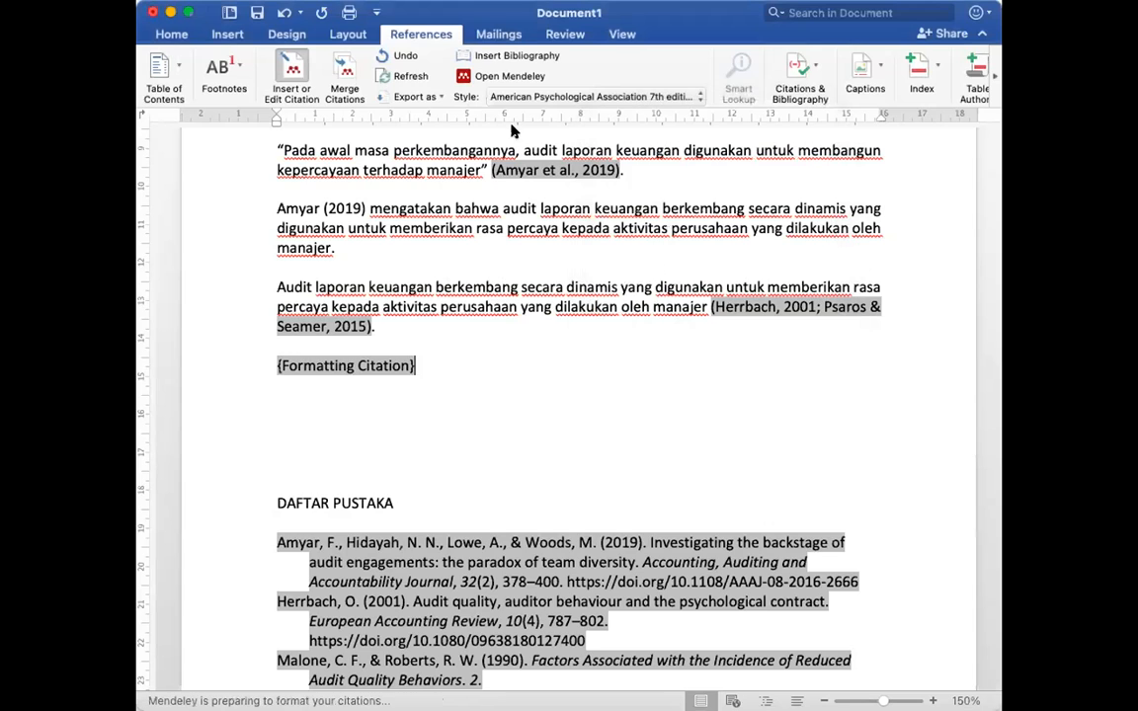
{"action": "left_click", "coordinate": [271, 353]}
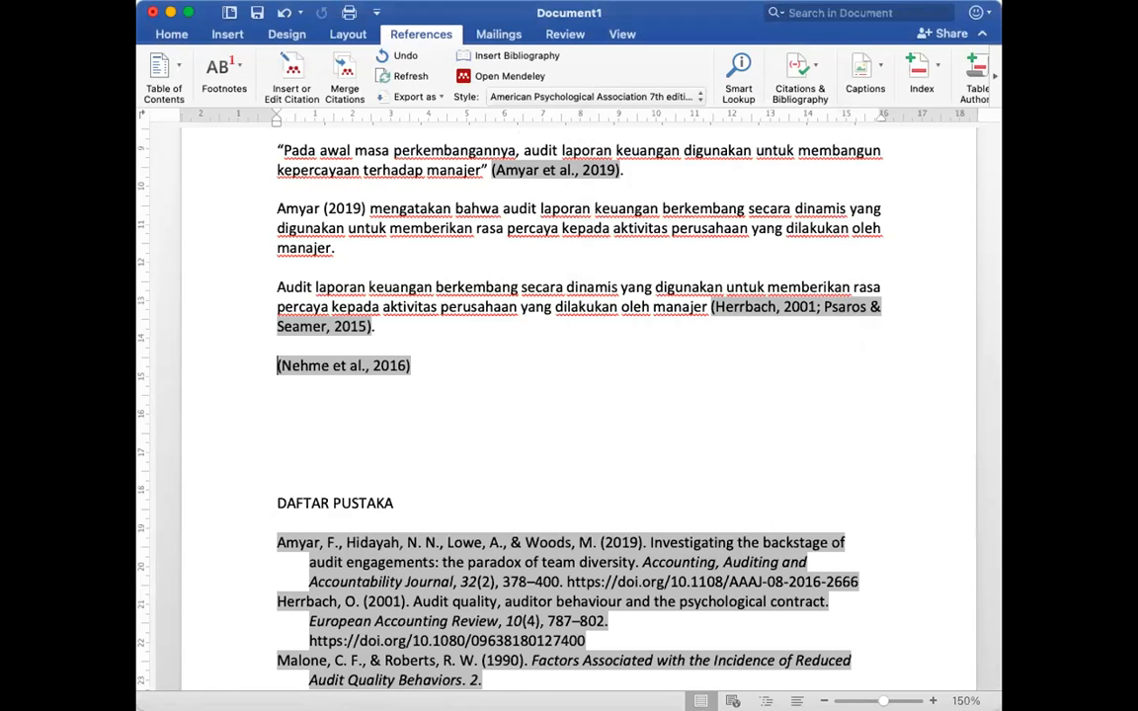
{"action": "key", "text": "BackSpace"}
{"action": "key", "text": "BackSpace"}
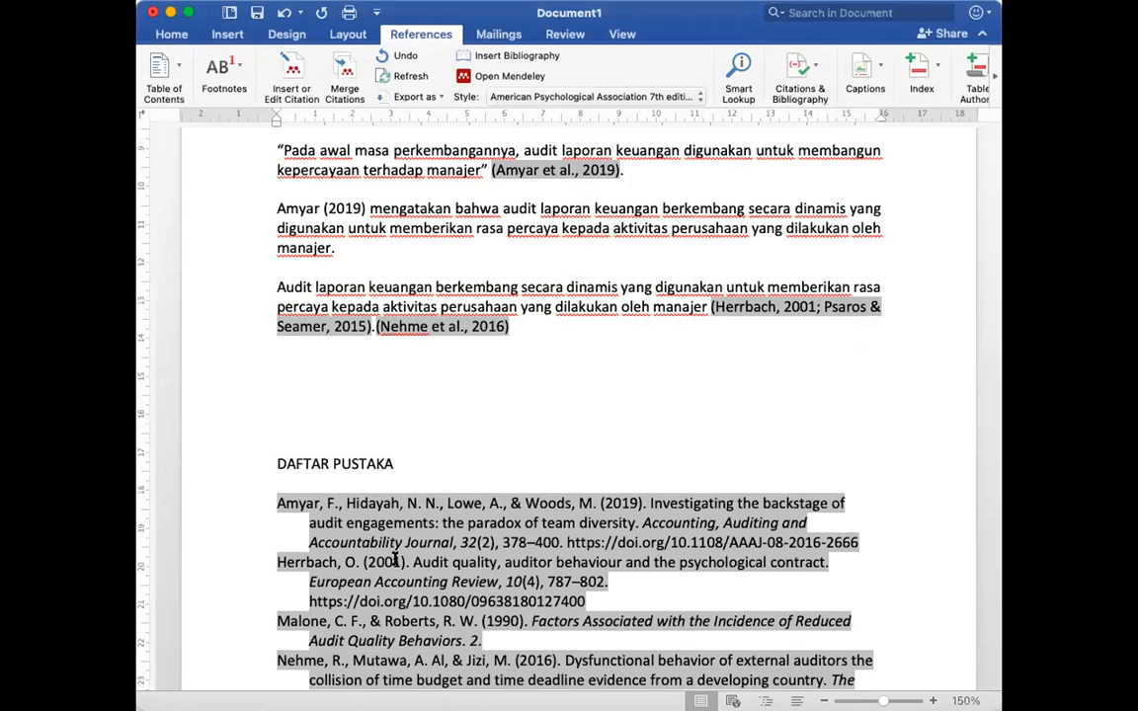
{"action": "scroll", "coordinate": [395, 560], "scroll_direction": "down", "scroll_amount": 2}
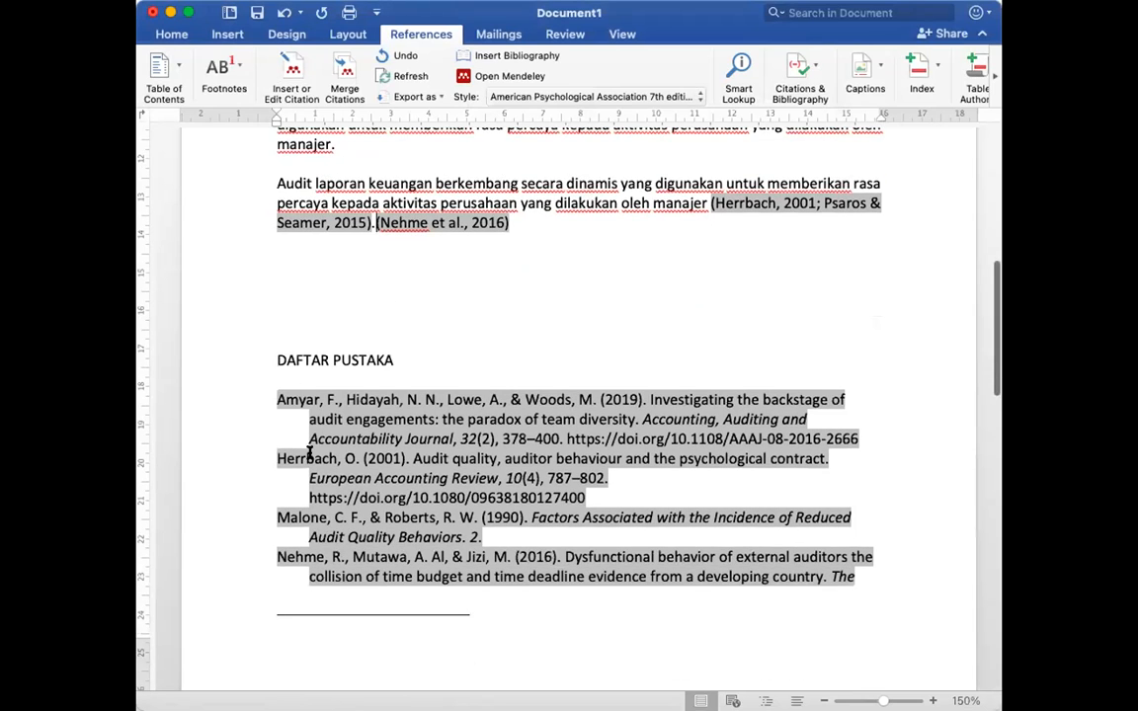
Step: Copy the fifth paragraph's sentence, from "Audit" to "manajer" without its citations, into a new paragraph below
{"action": "left_click", "coordinate": [516, 223]}
{"action": "left_click_drag", "start_coordinate": [713, 205], "coordinate": [286, 180]}
{"action": "key", "text": "super+c"}
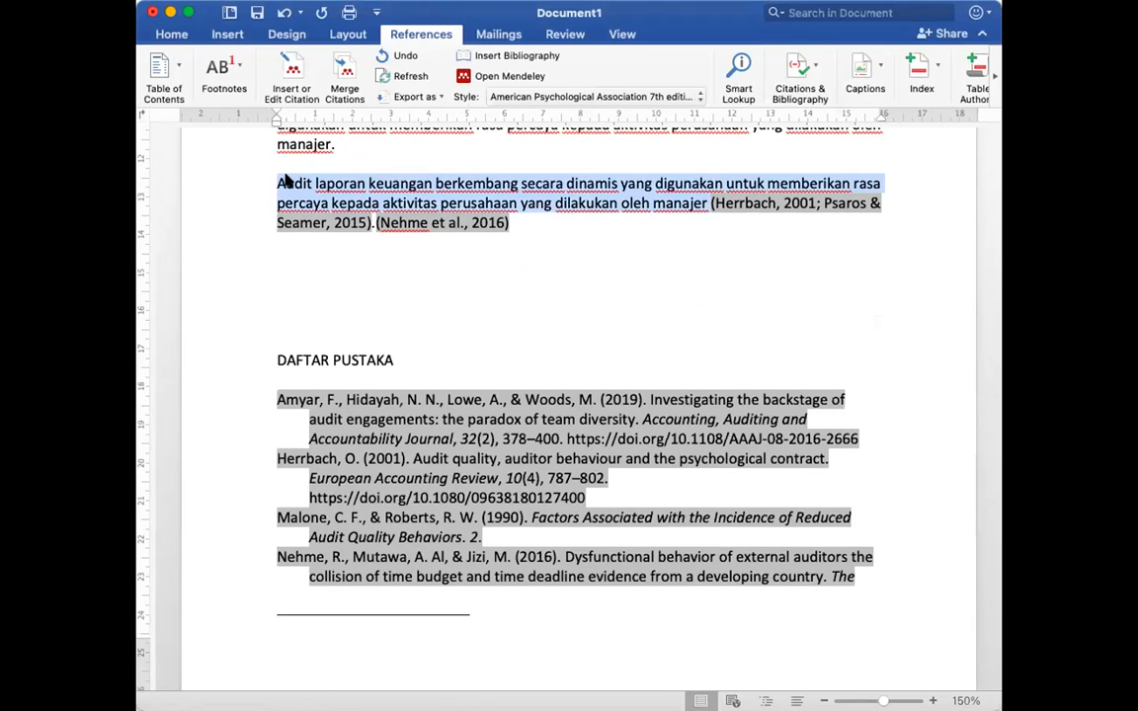
{"action": "left_click", "coordinate": [330, 263]}
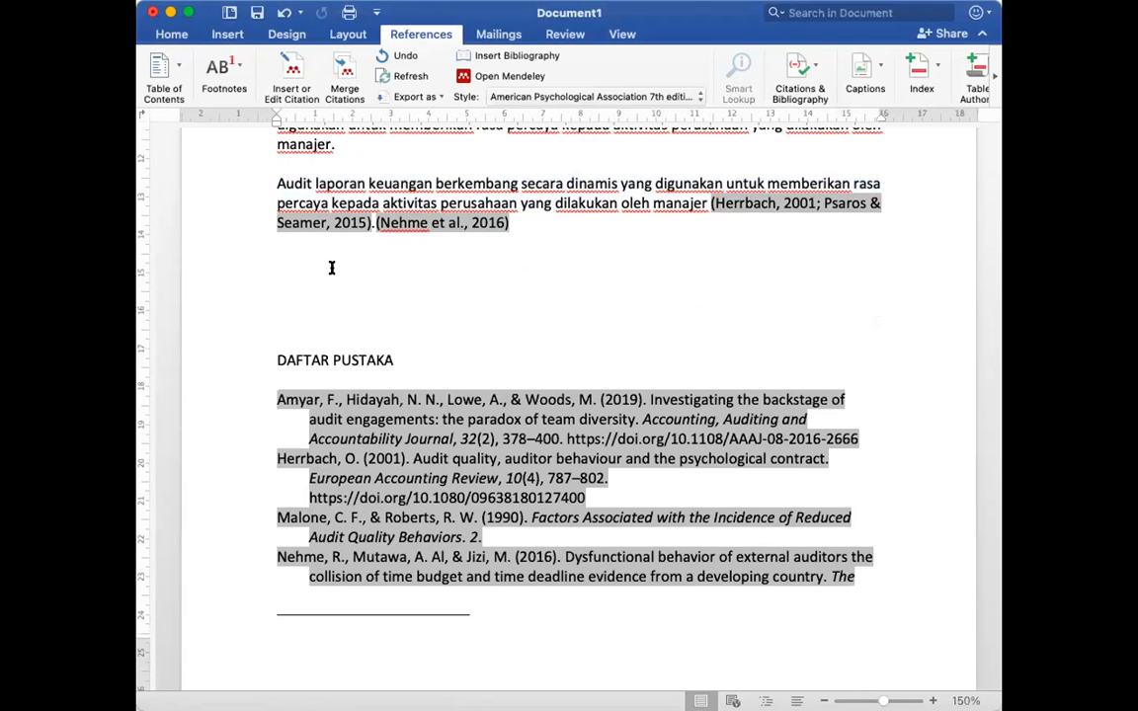
{"action": "key", "text": "super+v"}
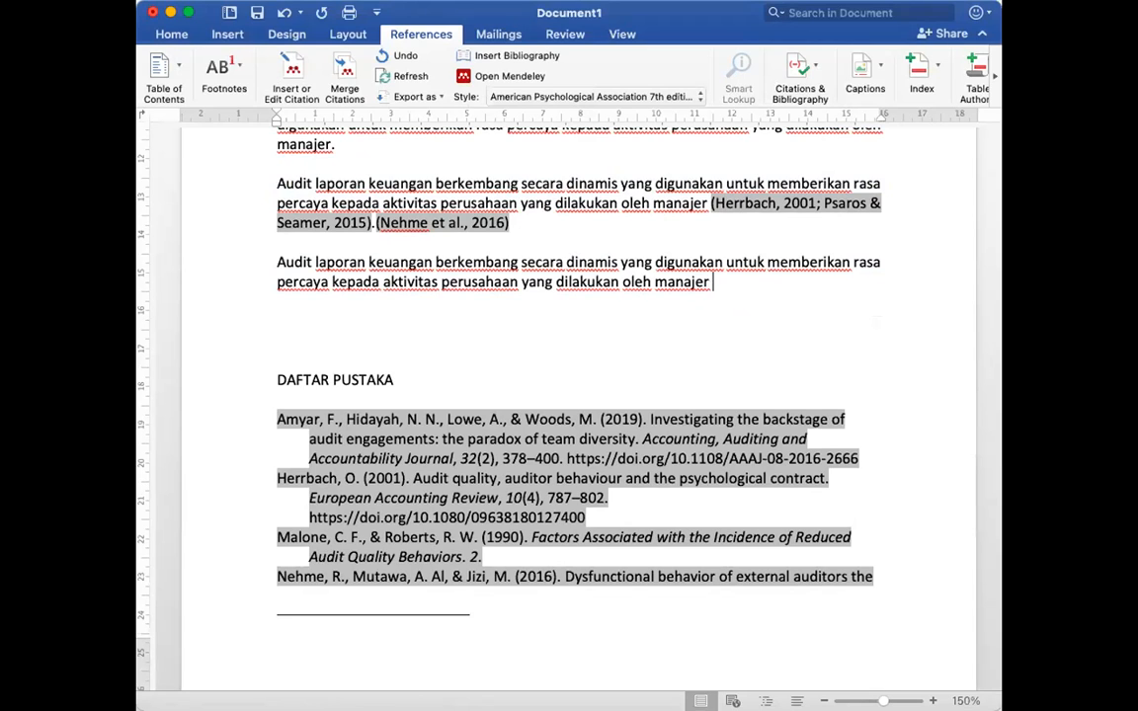
Step: Insert a Mendeley citation of the 2019 Etika Organisasi source at the end of the copied sentence and check its bibliography entry
{"action": "left_click", "coordinate": [292, 70]}
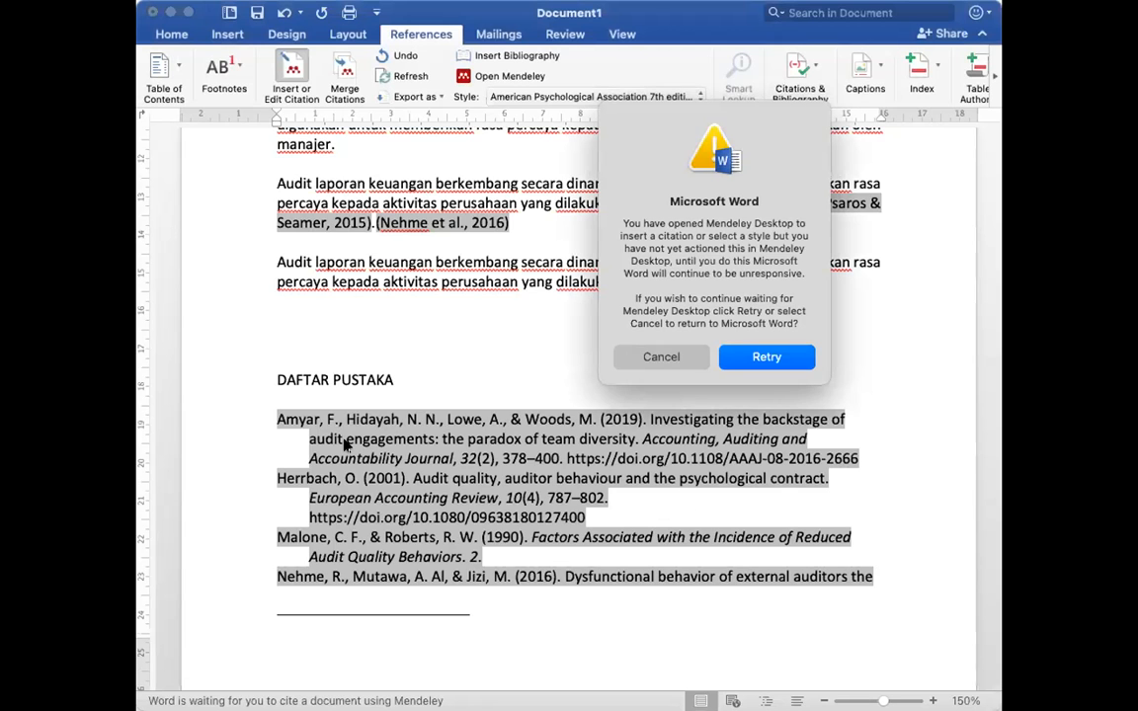
{"action": "left_click", "coordinate": [676, 358]}
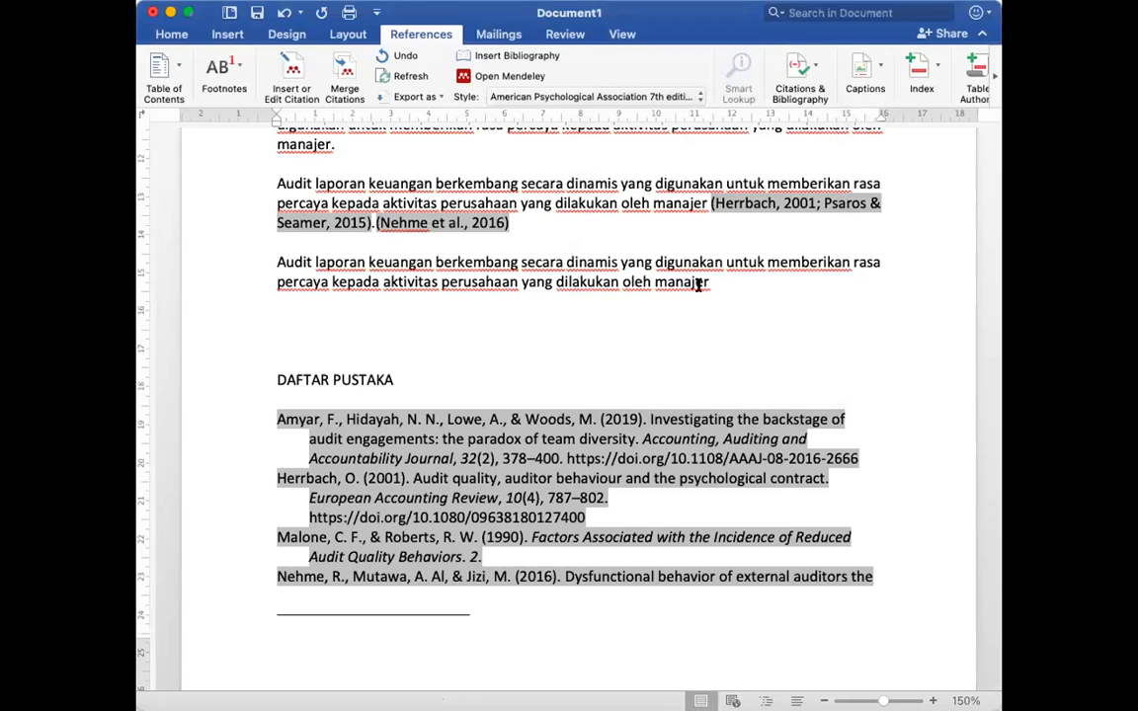
{"action": "left_click", "coordinate": [292, 69]}
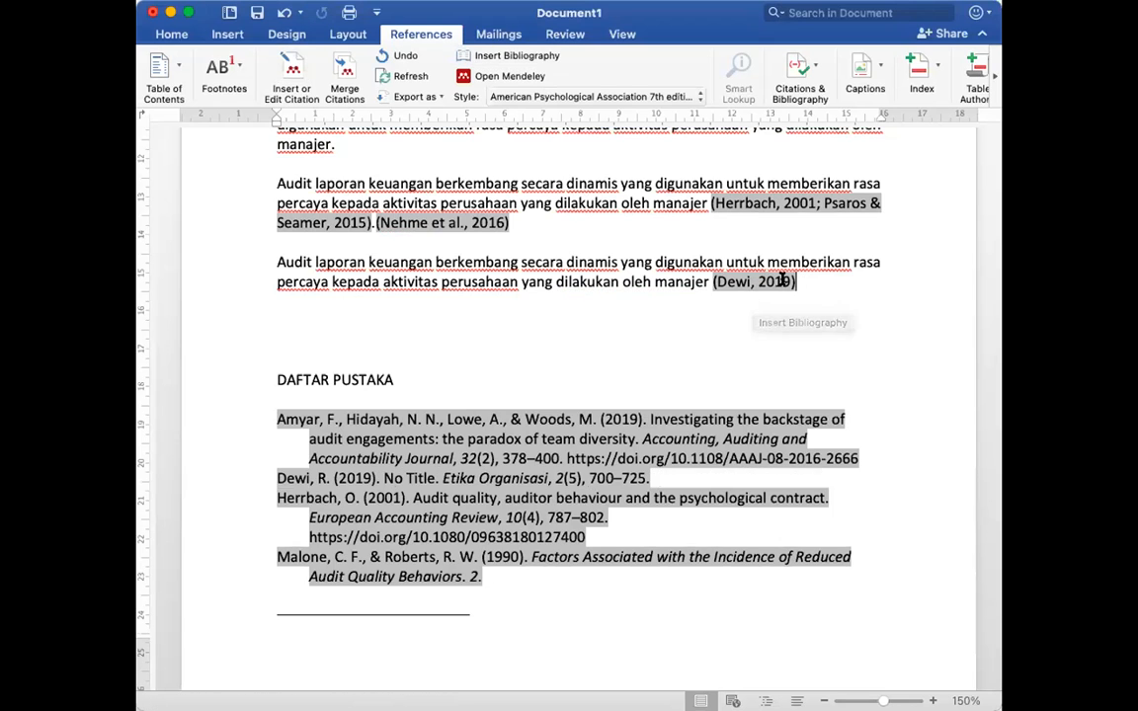
{"action": "left_click", "coordinate": [348, 478]}
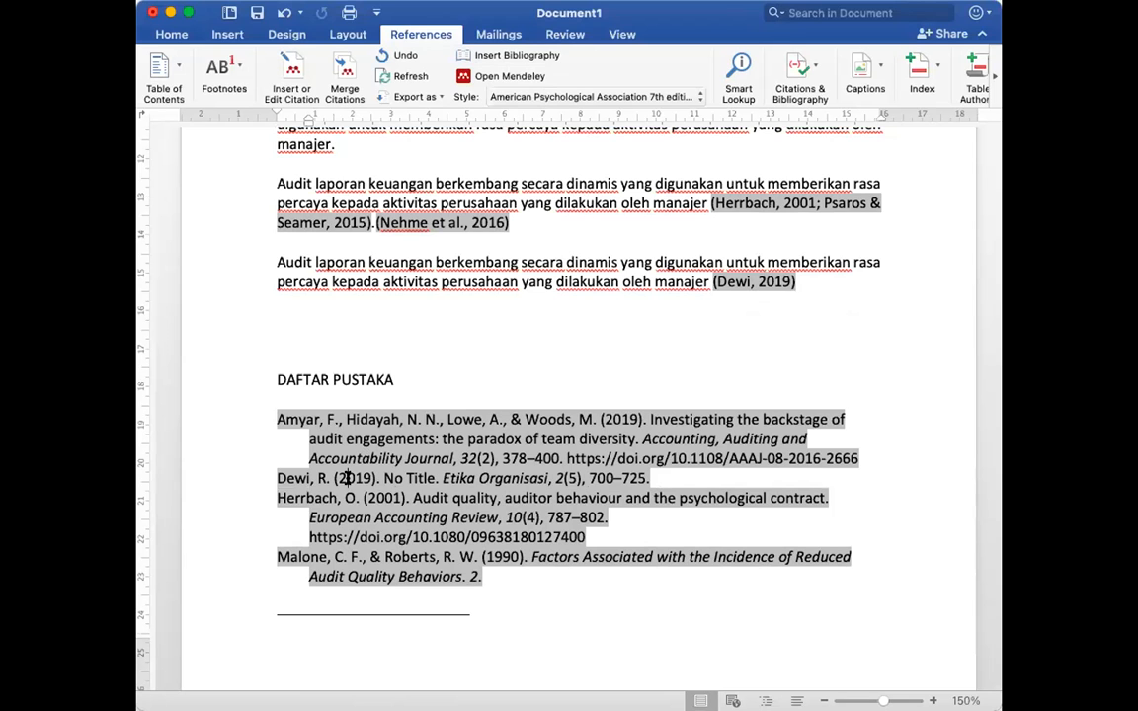
{"action": "scroll", "coordinate": [345, 478], "scroll_direction": "down", "scroll_amount": 3}
{"action": "scroll", "coordinate": [345, 478], "scroll_direction": "up", "scroll_amount": 4}
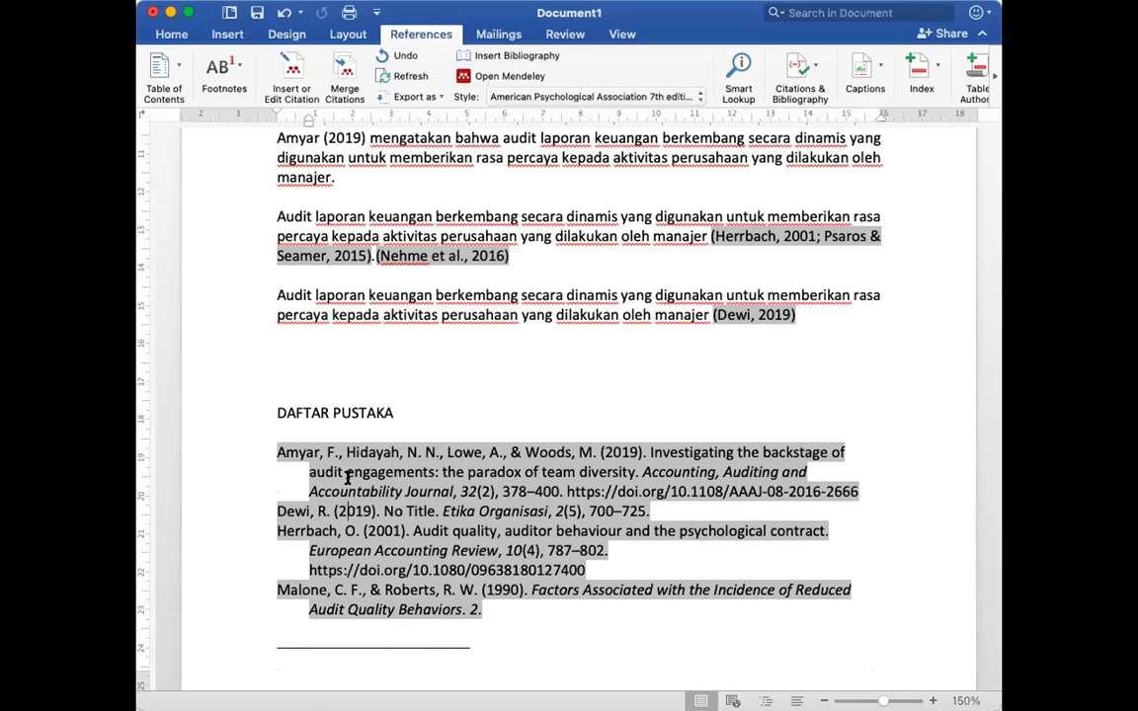
Step: Add a new paragraph above DAFTAR PUSTAKA and copy the fourth paragraph's text into it, starting from "mengatakan bahwa"
{"action": "left_click", "coordinate": [804, 326]}
{"action": "key", "text": "Return"}
{"action": "key", "text": "Return"}
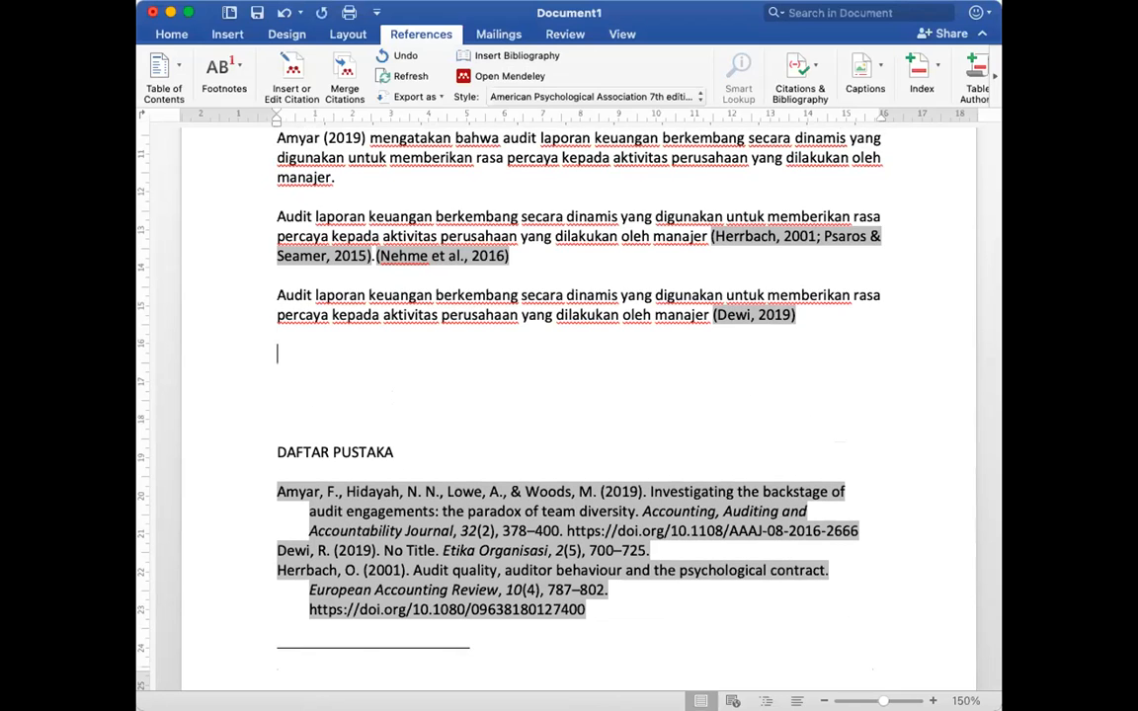
{"action": "left_click_drag", "start_coordinate": [376, 172], "coordinate": [366, 141]}
{"action": "key", "text": "super+c"}
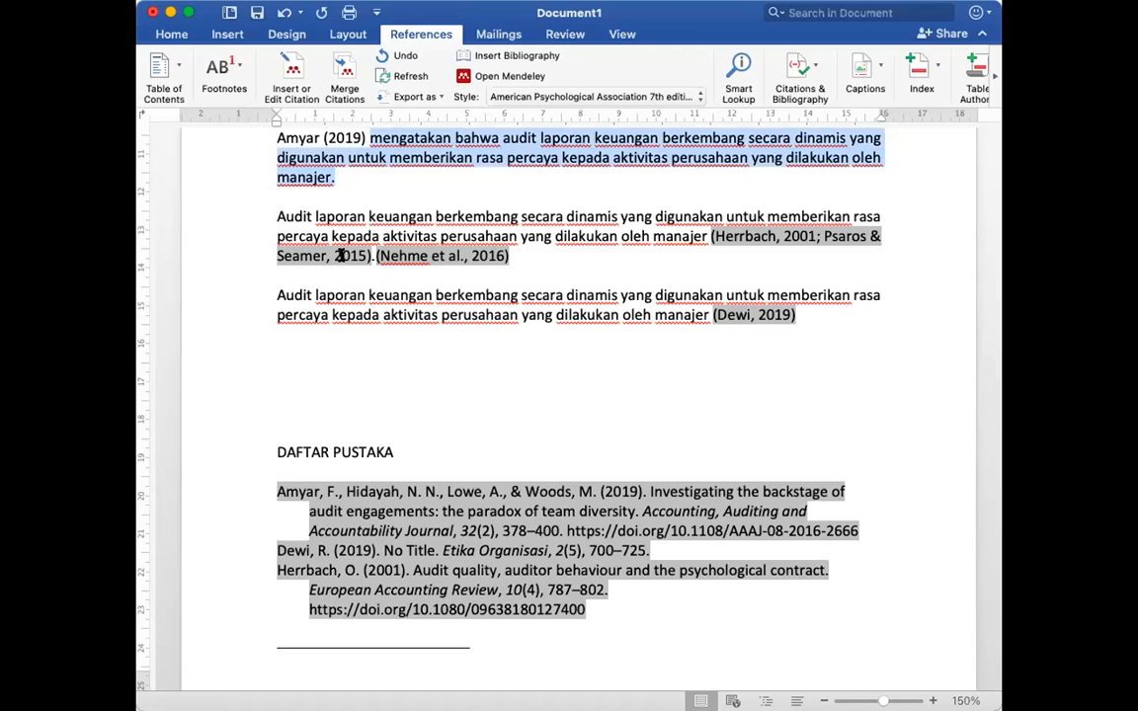
{"action": "left_click", "coordinate": [326, 353]}
{"action": "key", "text": "super+v"}
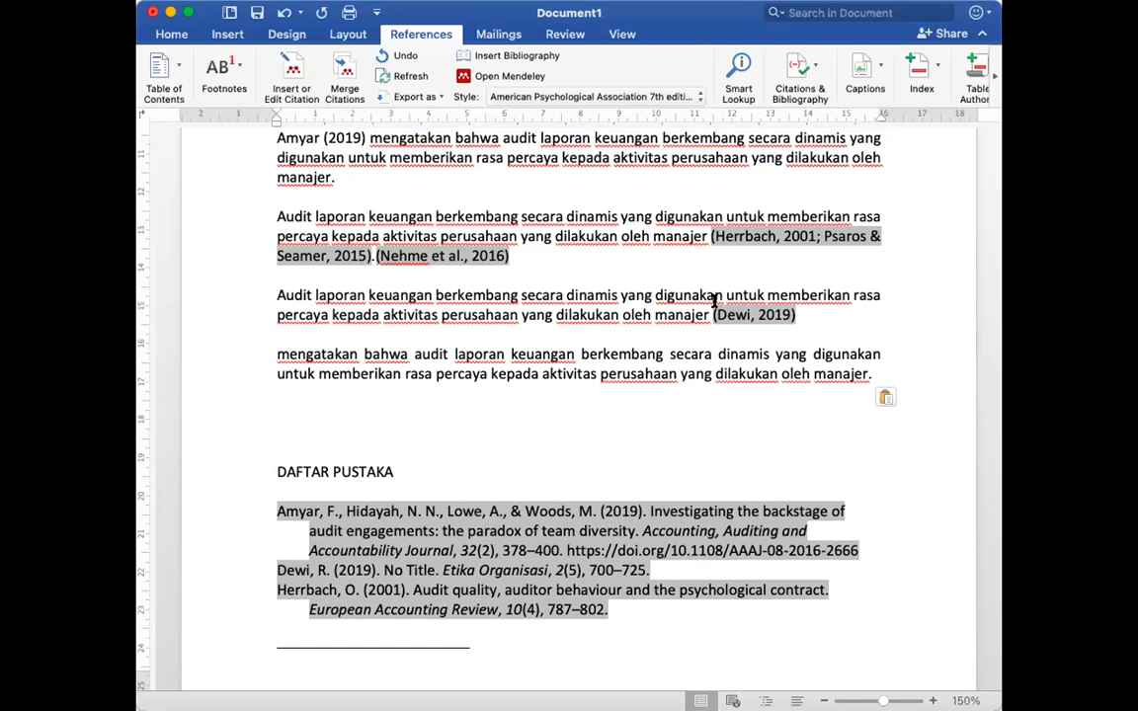
{"action": "left_click", "coordinate": [359, 255]}
{"action": "left_click_drag", "start_coordinate": [709, 234], "coordinate": [507, 256]}
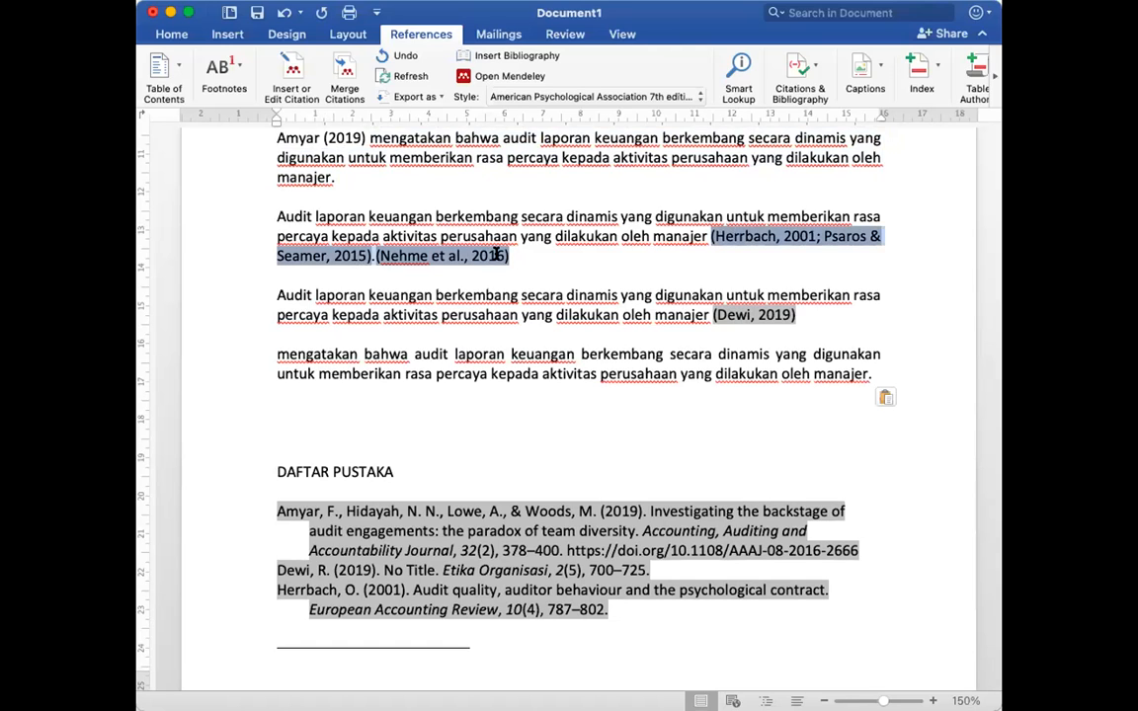
{"action": "left_click_drag", "start_coordinate": [796, 314], "coordinate": [713, 312]}
{"action": "left_click", "coordinate": [713, 313]}
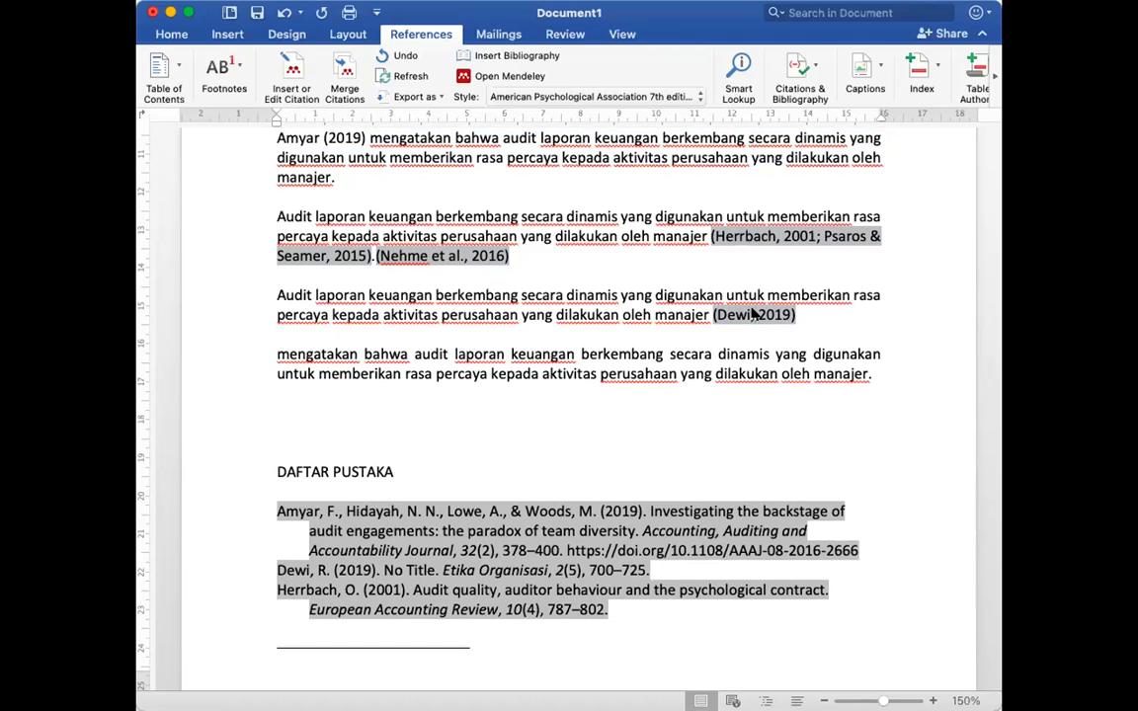
{"action": "left_click", "coordinate": [376, 432]}
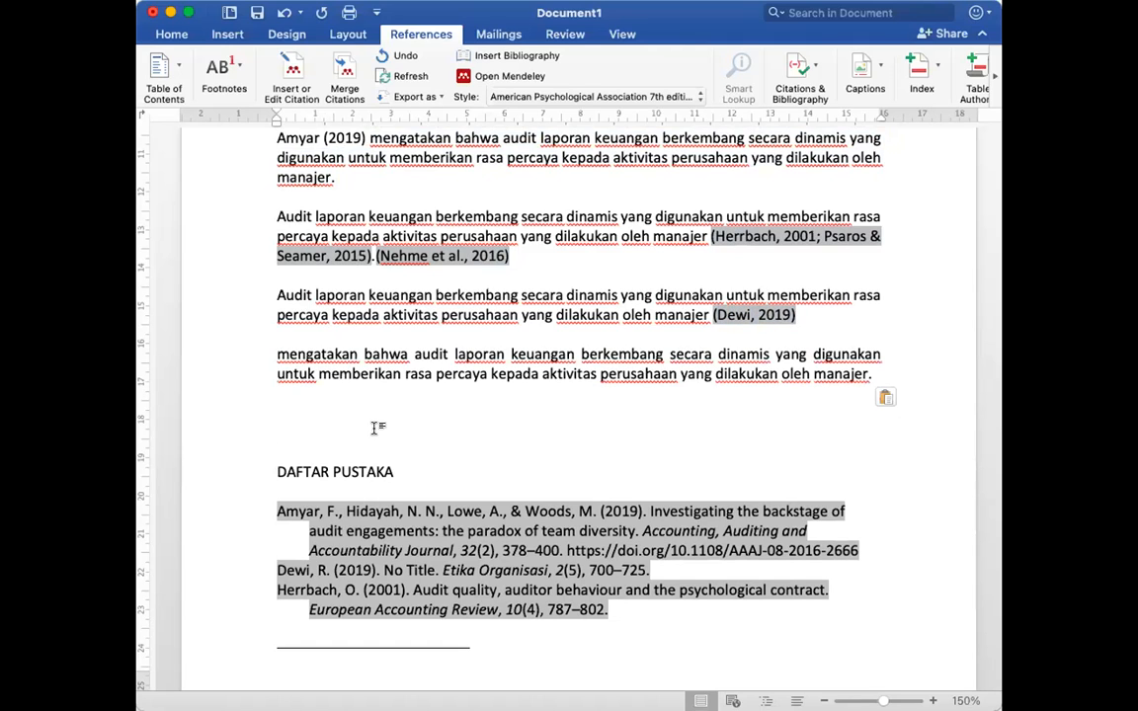
Step: Add blank lines above the DAFTAR PUSTAKA heading until it and the whole bibliography start on a new page
{"action": "key", "text": "Return"}
{"action": "key", "text": "Return"}
{"action": "key", "text": "Return"}
{"action": "key", "text": "Return"}
{"action": "key", "text": "Return"}
{"action": "key", "text": "Return"}
{"action": "key", "text": "Return"}
{"action": "key", "text": "Return"}
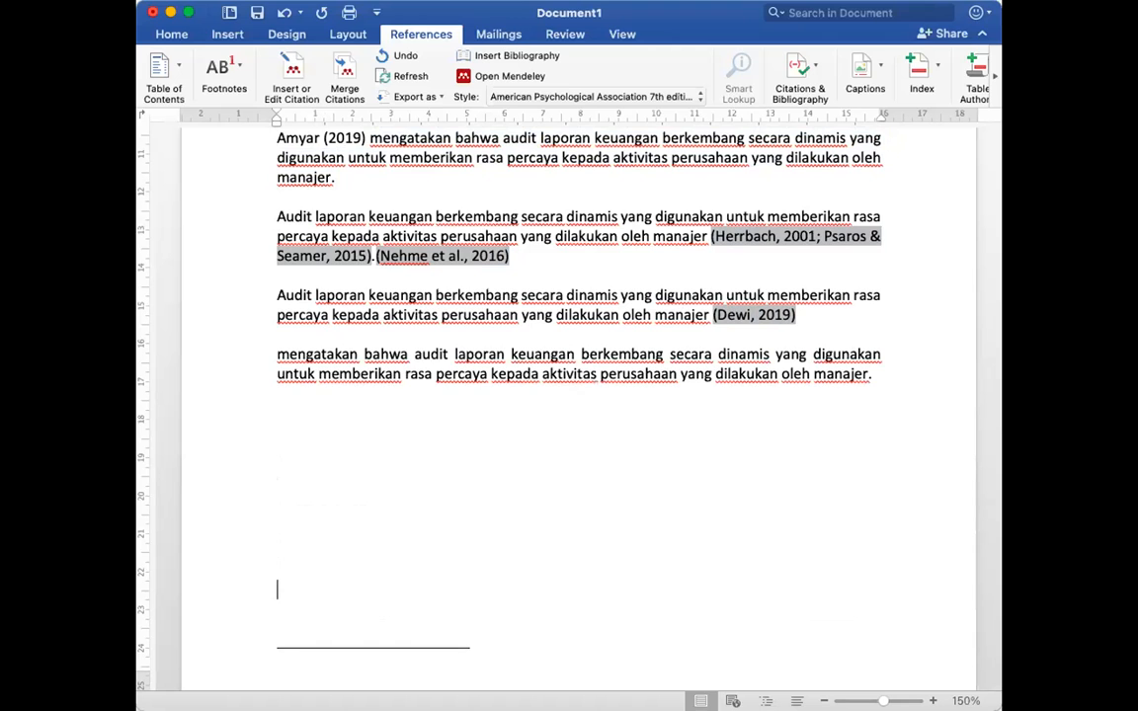
{"action": "scroll", "coordinate": [373, 427], "scroll_direction": "down", "scroll_amount": 10}
{"action": "scroll", "coordinate": [374, 429], "scroll_direction": "down", "scroll_amount": 1}
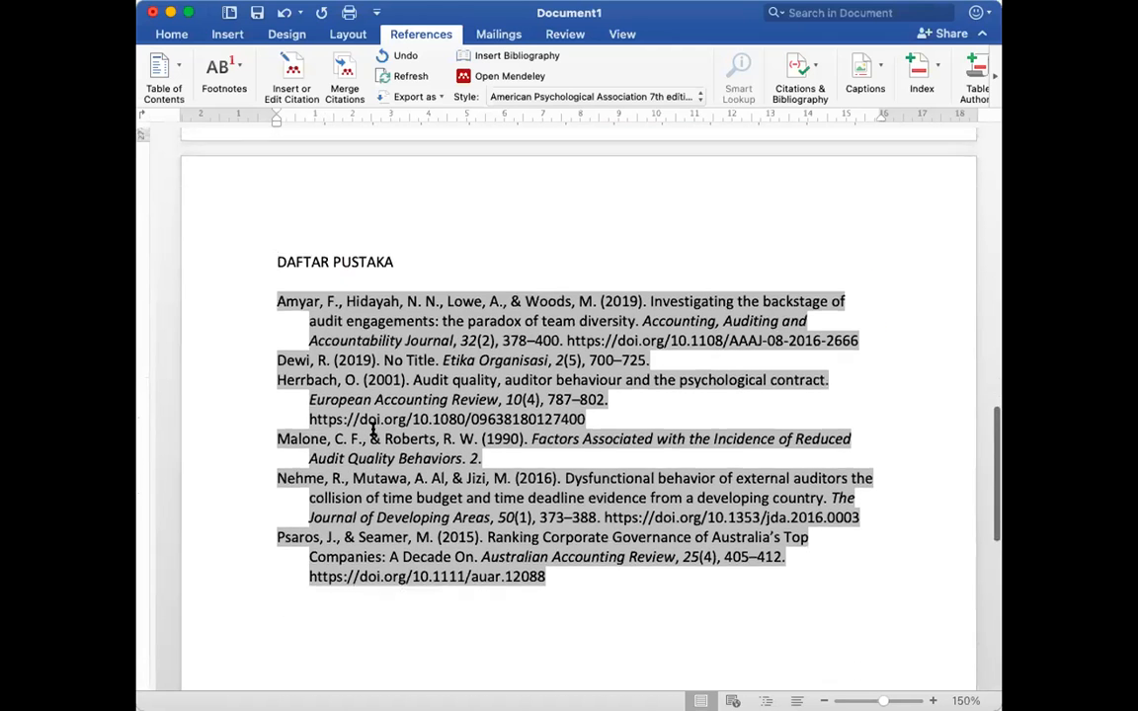
Step: Review the in-text citations from the first paragraph onward and the source entries under DAFTAR PUSTAKA
{"action": "scroll", "coordinate": [373, 430], "scroll_direction": "up", "scroll_amount": 10}
{"action": "left_click", "coordinate": [730, 343]}
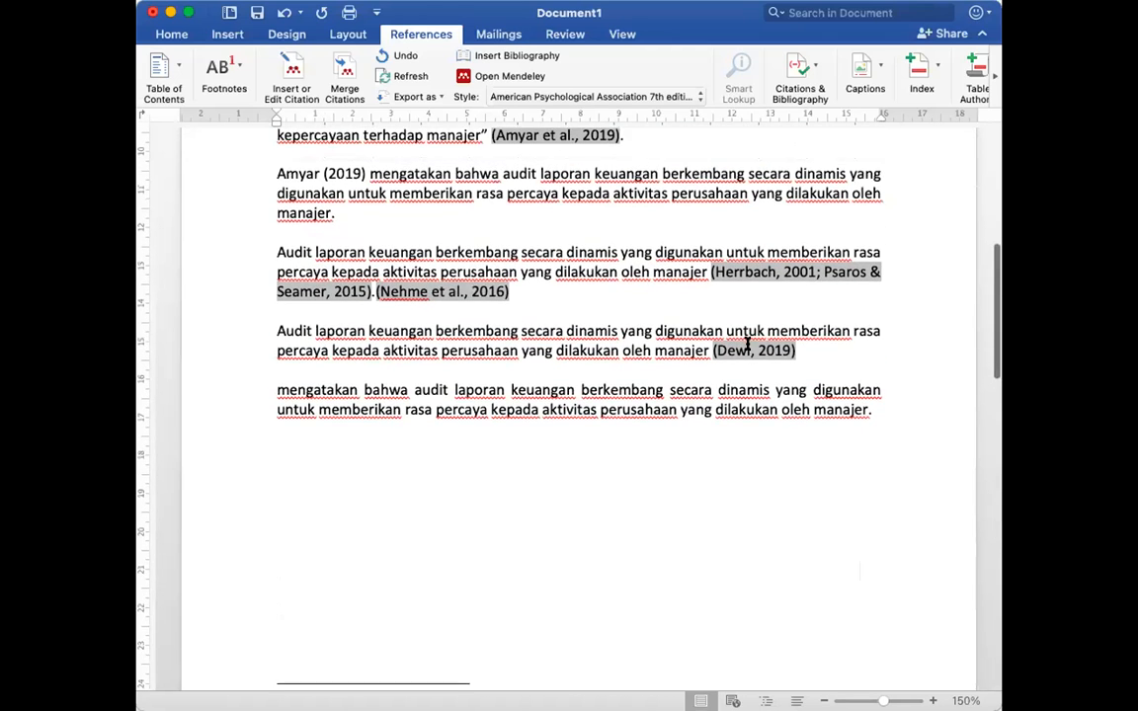
{"action": "scroll", "coordinate": [787, 257], "scroll_direction": "up", "scroll_amount": 10}
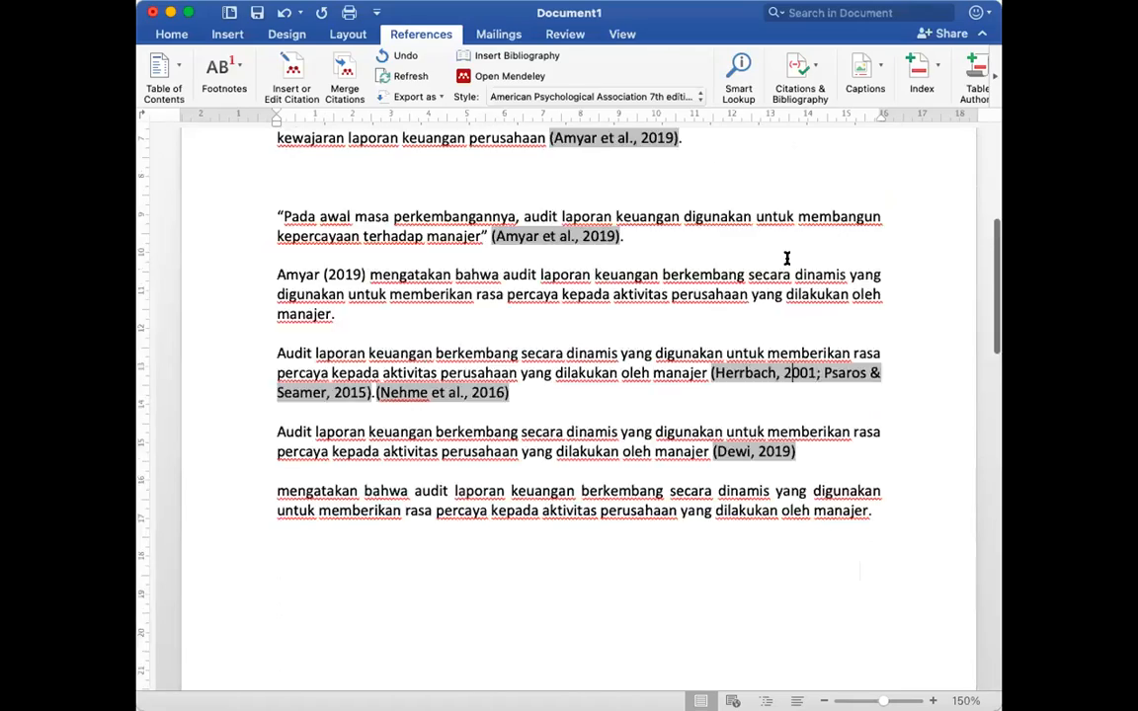
{"action": "key", "text": "super+a"}
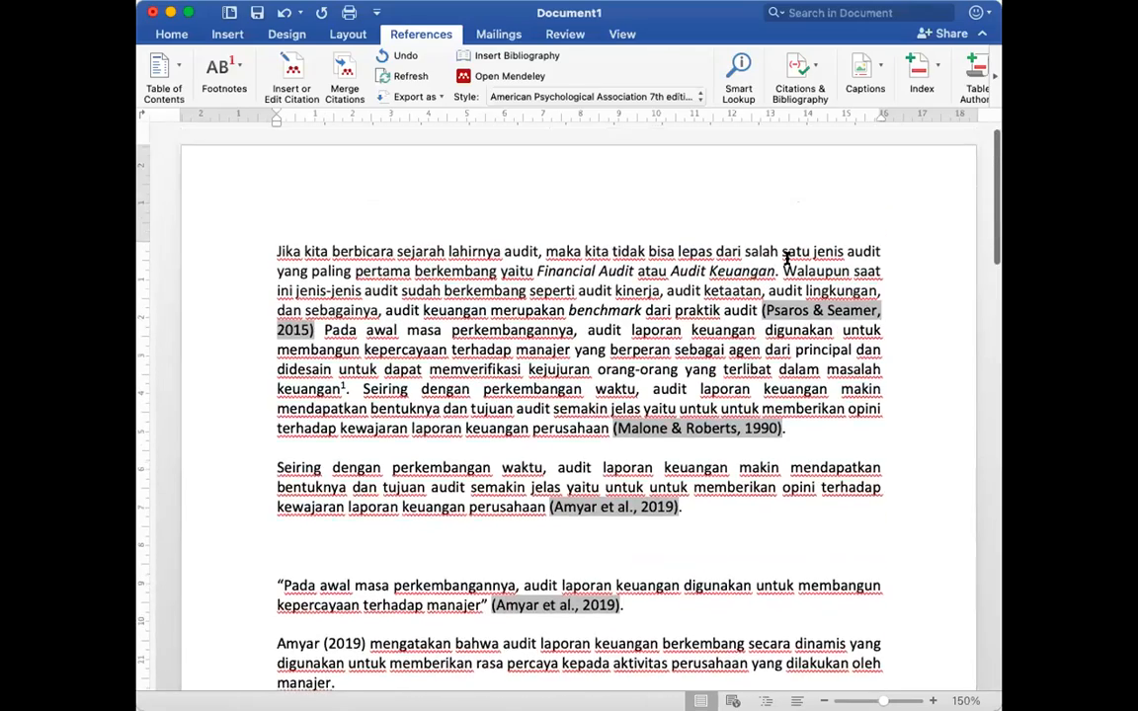
{"action": "scroll", "coordinate": [787, 256], "scroll_direction": "down", "scroll_amount": 10}
{"action": "scroll", "coordinate": [787, 257], "scroll_direction": "up", "scroll_amount": 2}
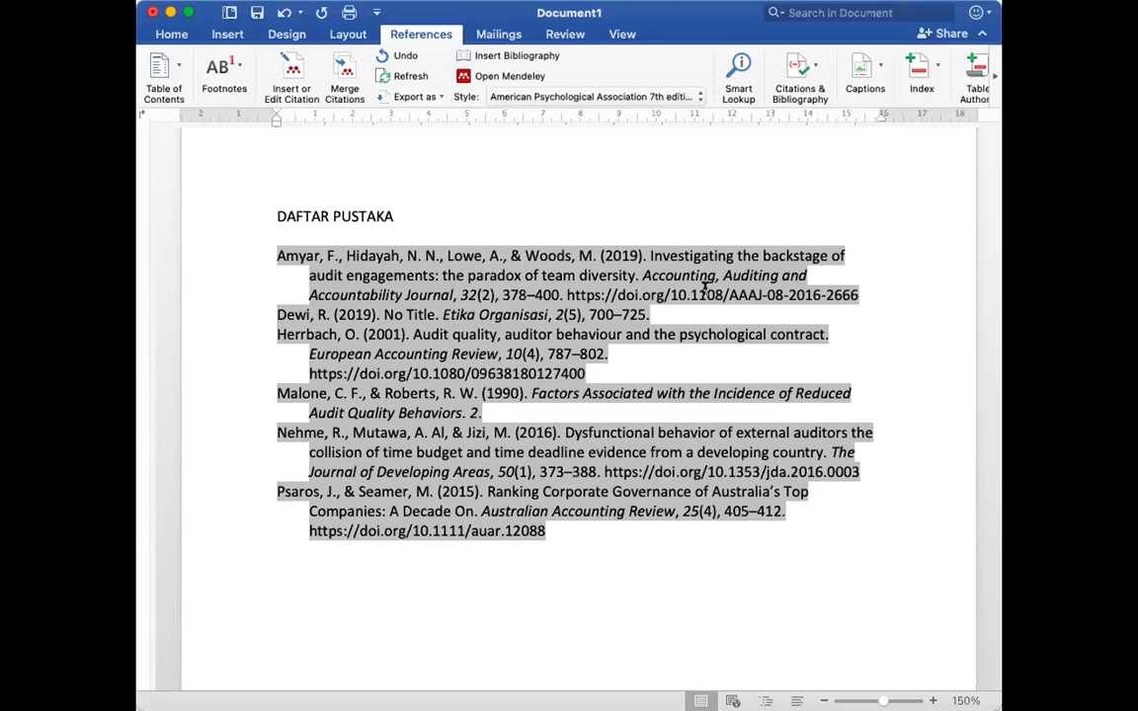
{"action": "scroll", "coordinate": [704, 287], "scroll_direction": "up", "scroll_amount": 5}
{"action": "scroll", "coordinate": [704, 287], "scroll_direction": "up", "scroll_amount": 10}
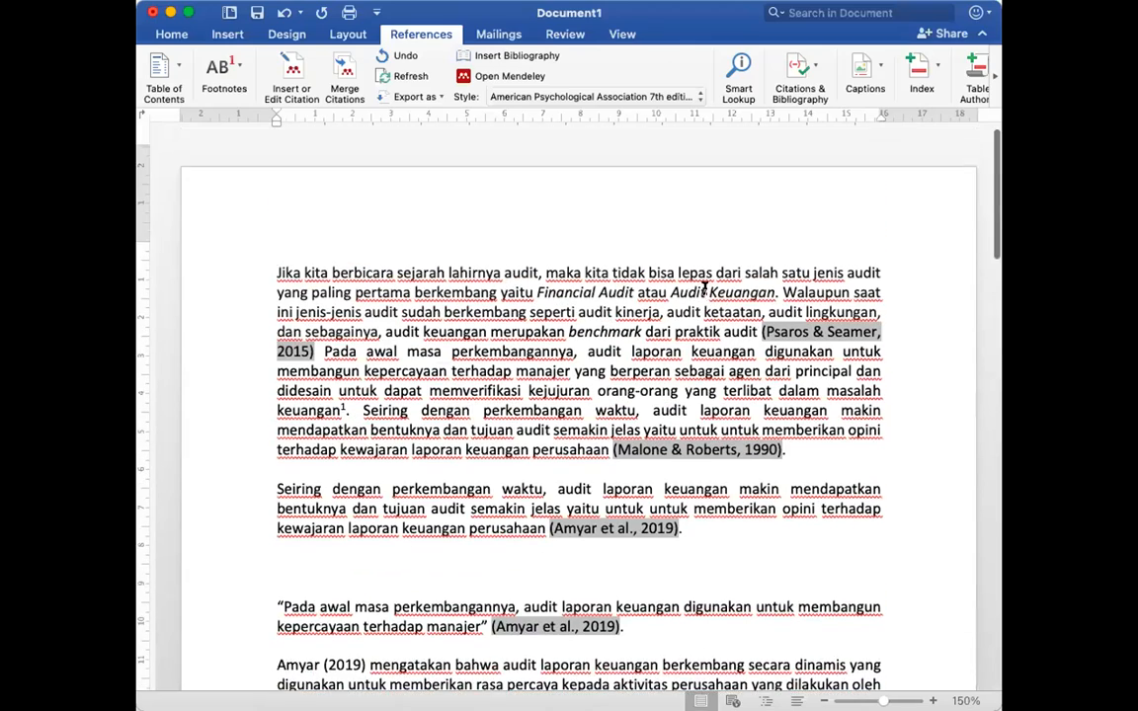